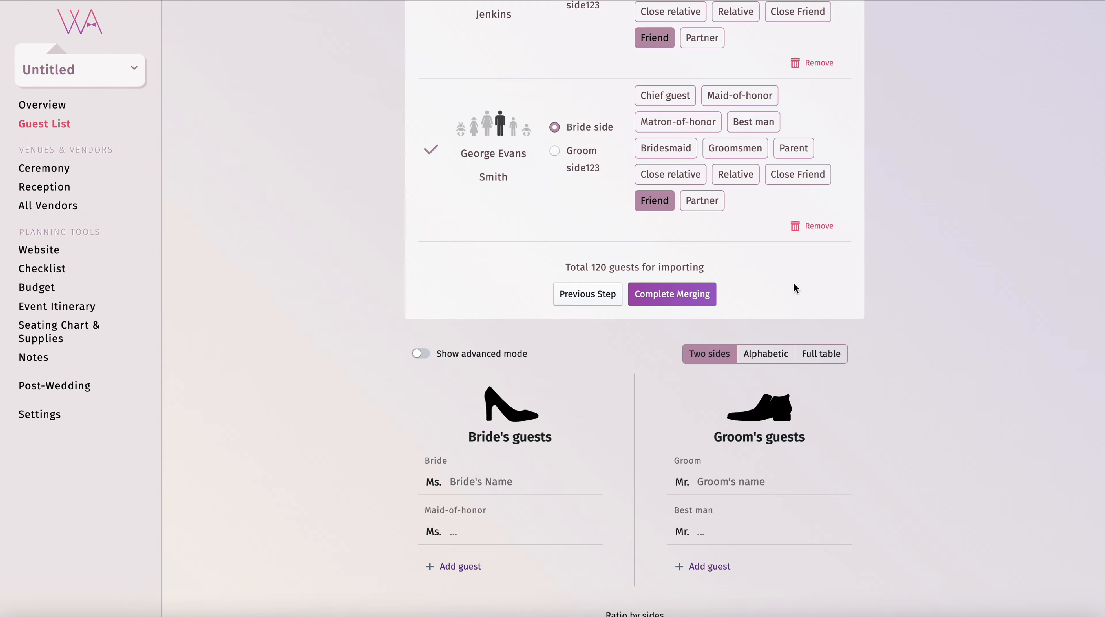
Step: Complete merging the imported guests into the guest list and turn on its advanced mode
click(671, 293)
scroll(752, 292, up, 20)
click(463, 141)
scroll(528, 99, down, 3)
scroll(530, 98, up, 3)
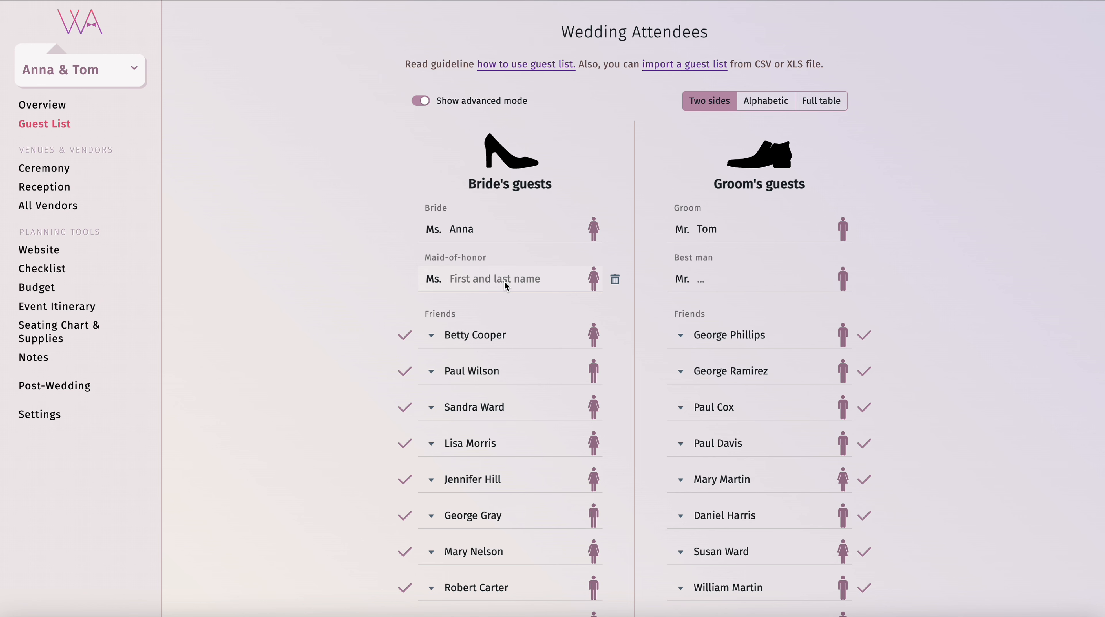
Step: Enter the maid-of-honor's name on the bride's side and the best man's name on the groom's side
text(Simona)
click(752, 289)
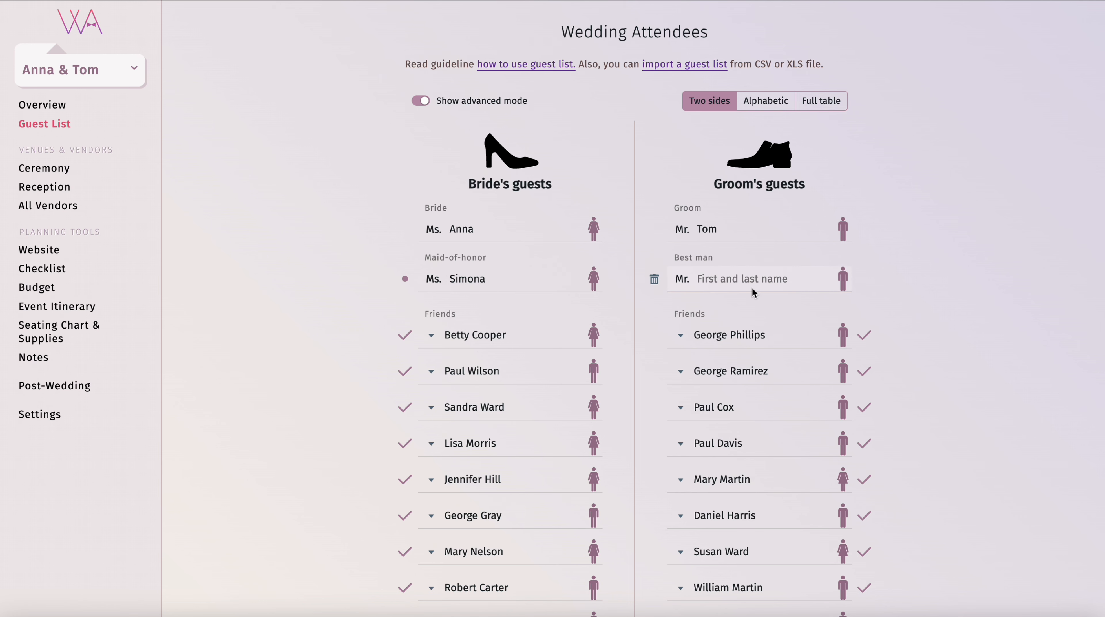
text(Jason)
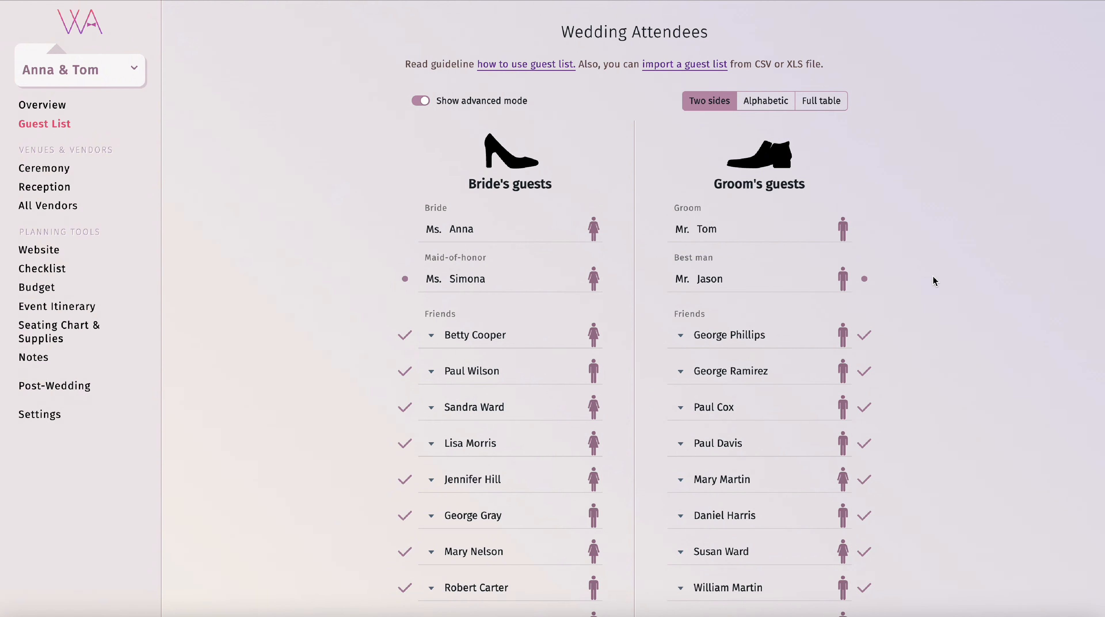
Step: Set the RSVP status of the best man and the maid-of-honor to Confirmed both
click(866, 280)
click(860, 384)
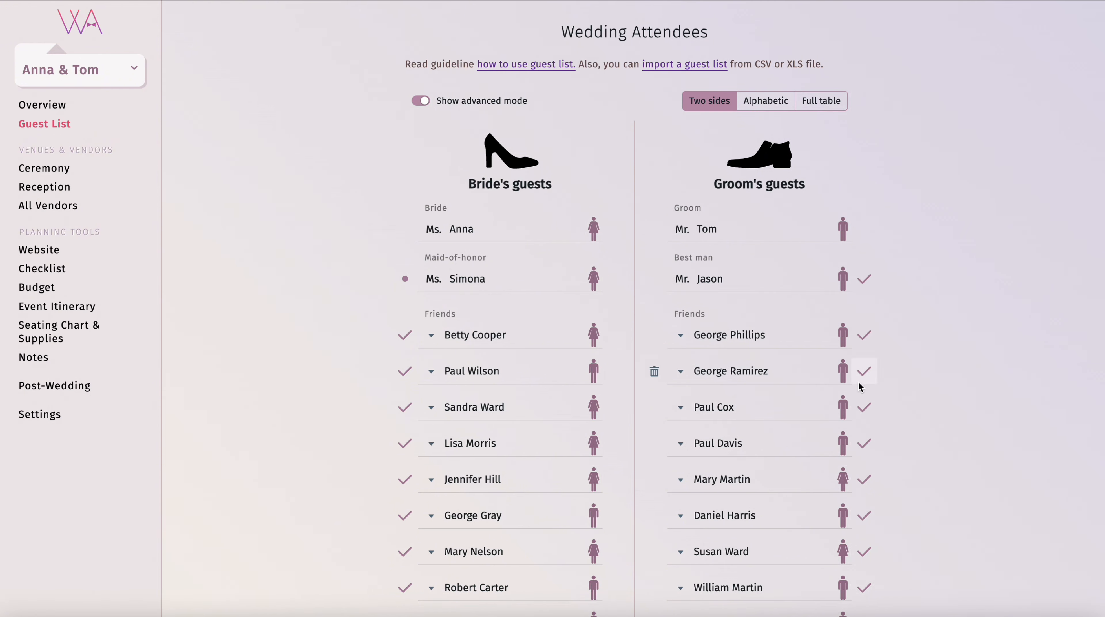
click(405, 280)
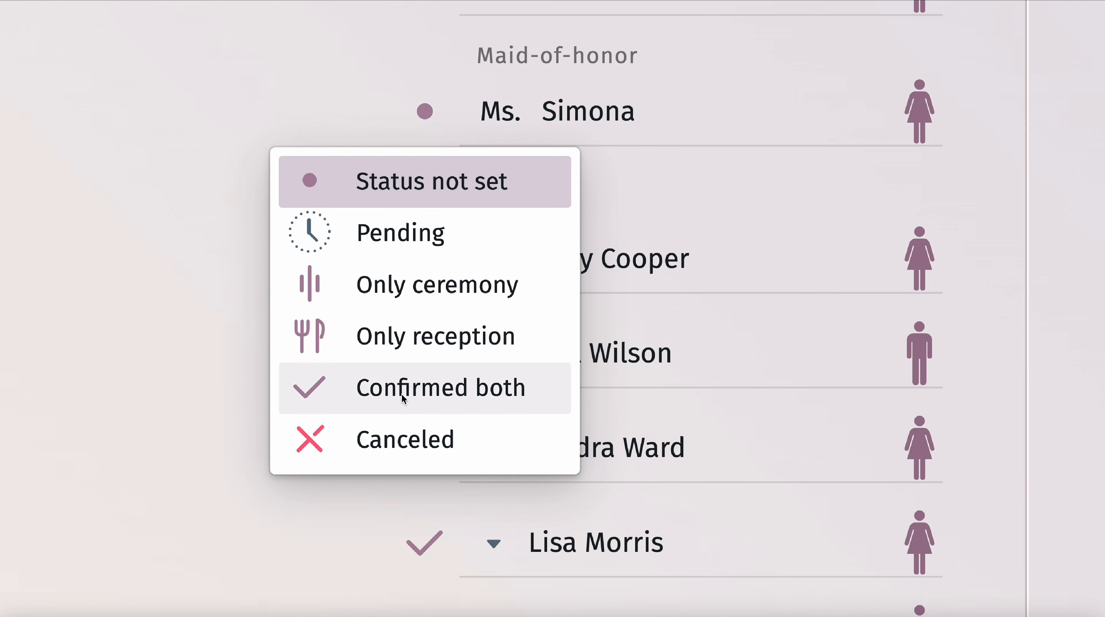
click(420, 396)
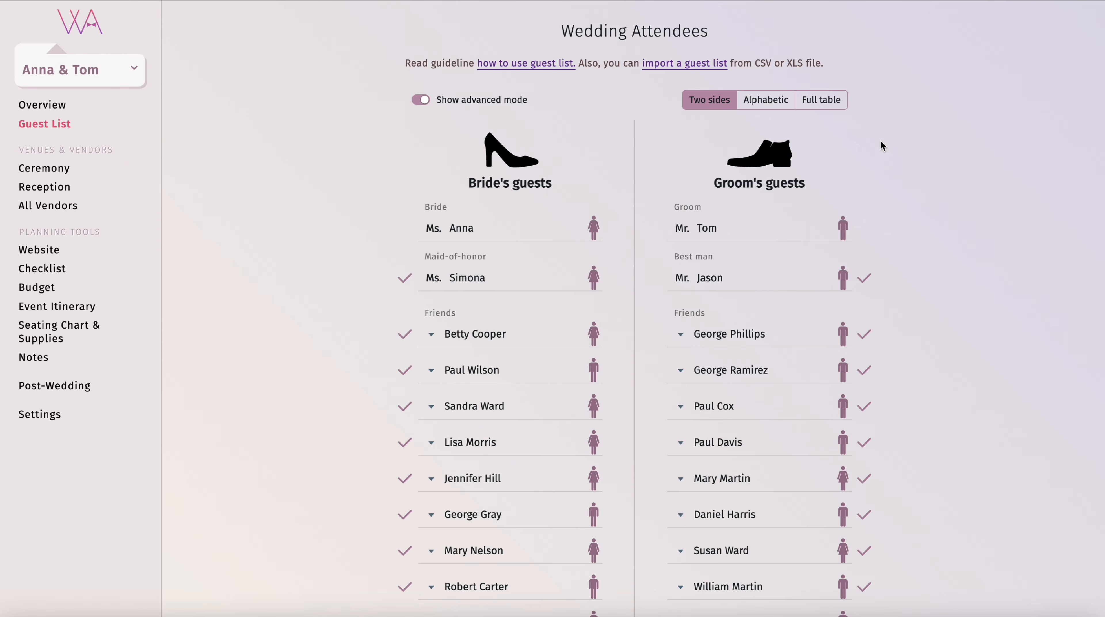
Step: Look through the guests in alphabetic order and switch the guest list to the full table
click(767, 102)
scroll(627, 359, down, 15)
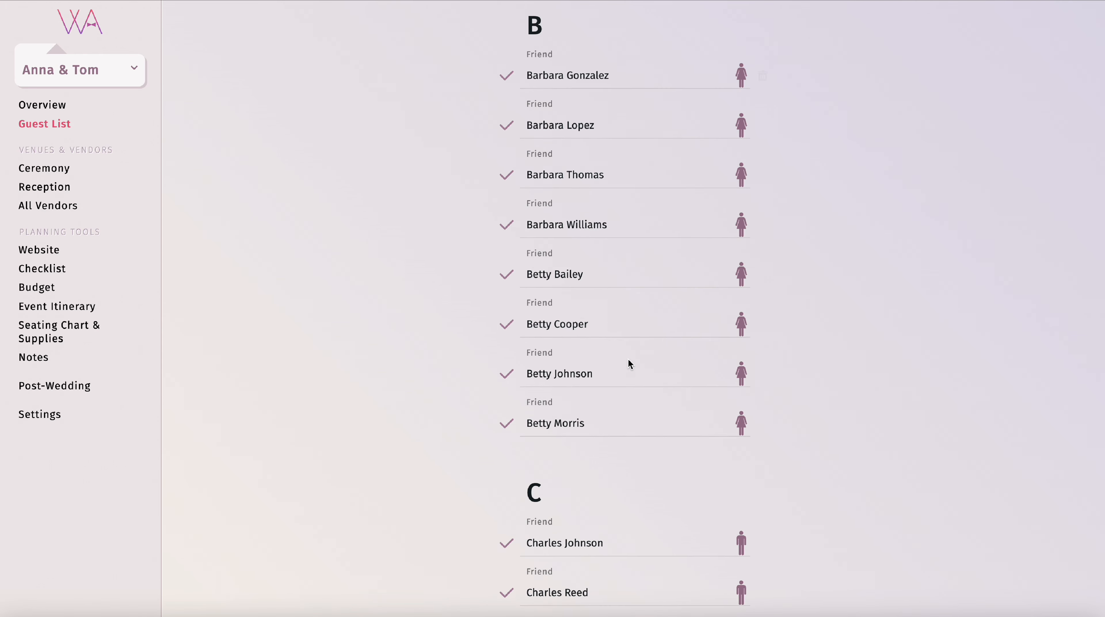
scroll(641, 349, up, 15)
click(824, 141)
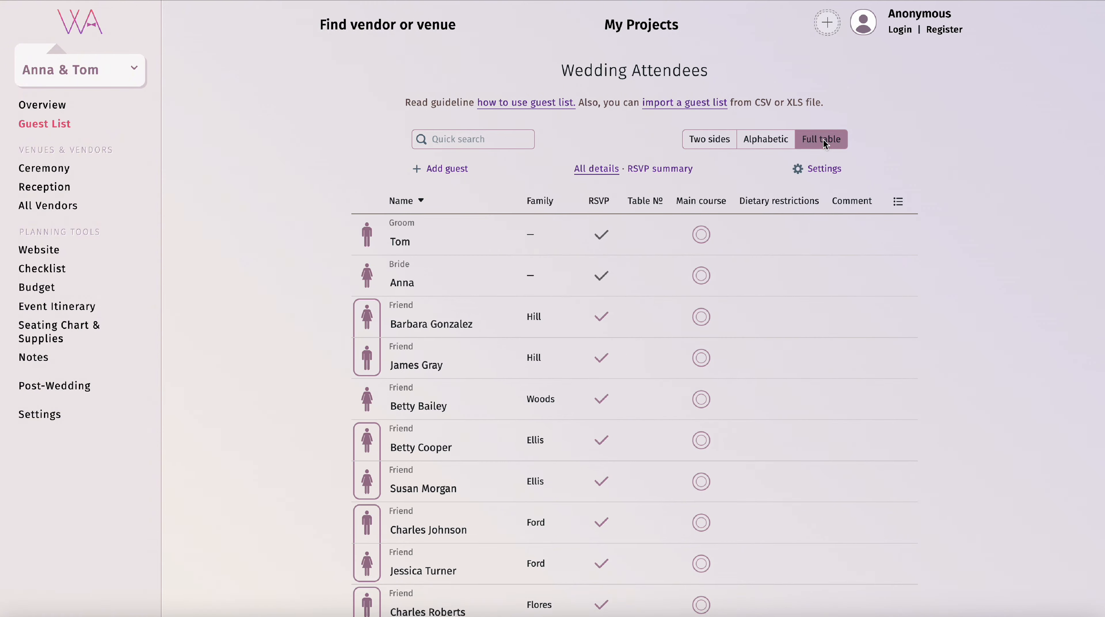
Step: Set the RSVP status of the man in the first couple below the bride to Only ceremony
scroll(666, 324, down, 5)
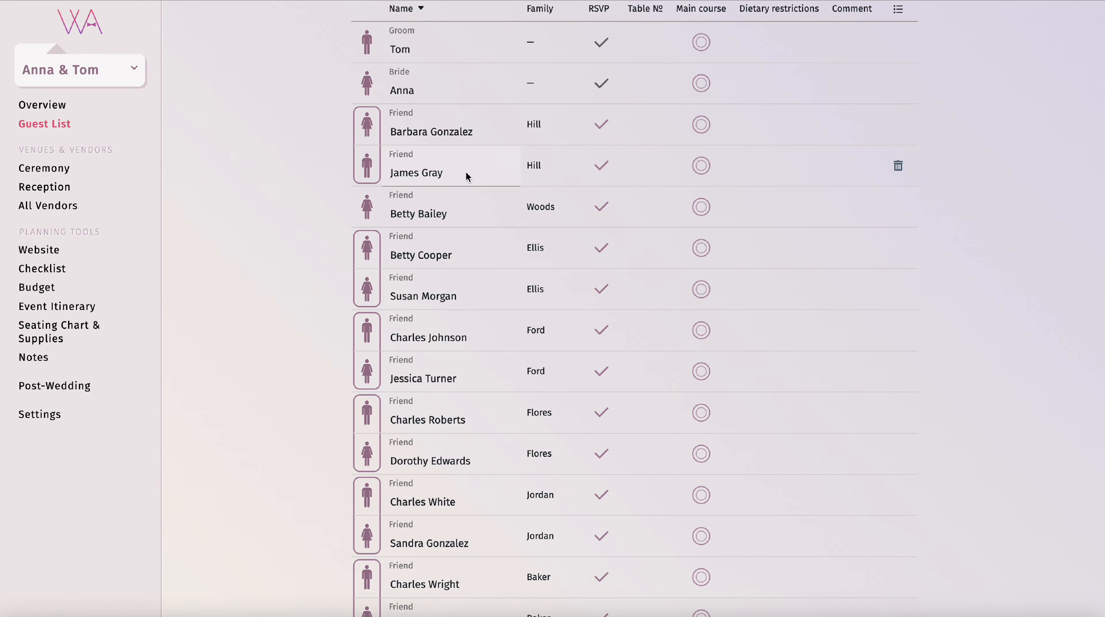
click(466, 174)
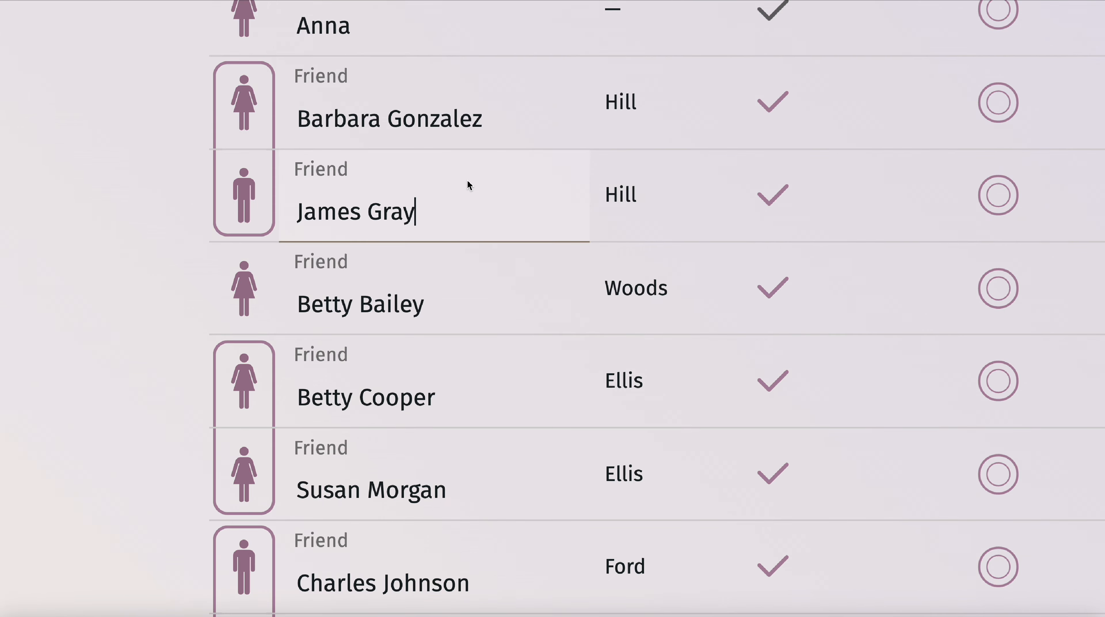
scroll(791, 205, down, 3)
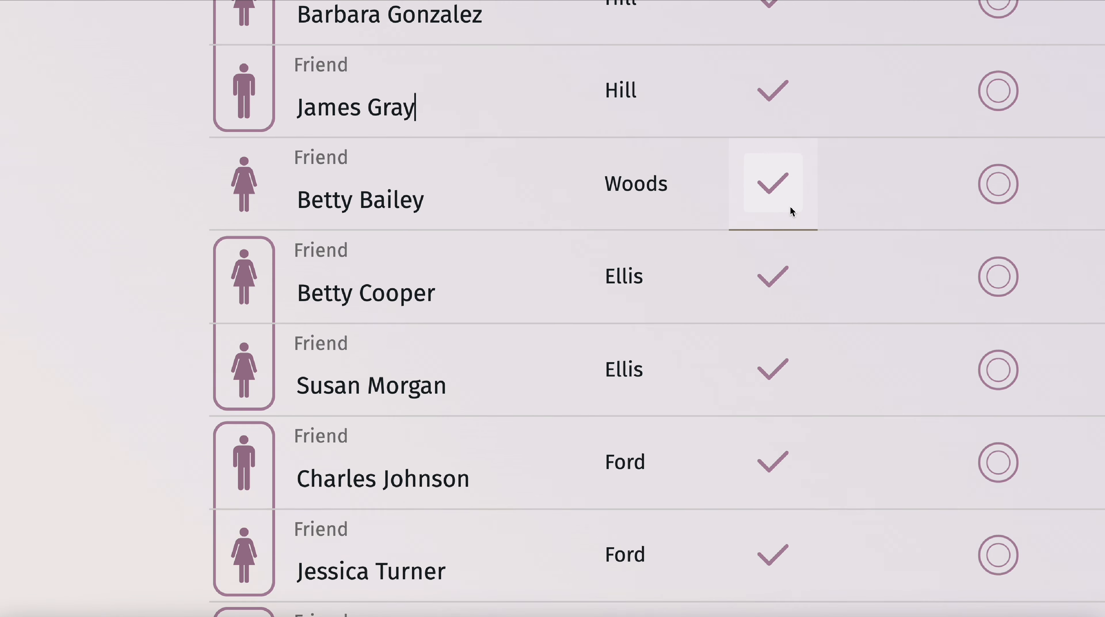
scroll(791, 263, up, 4)
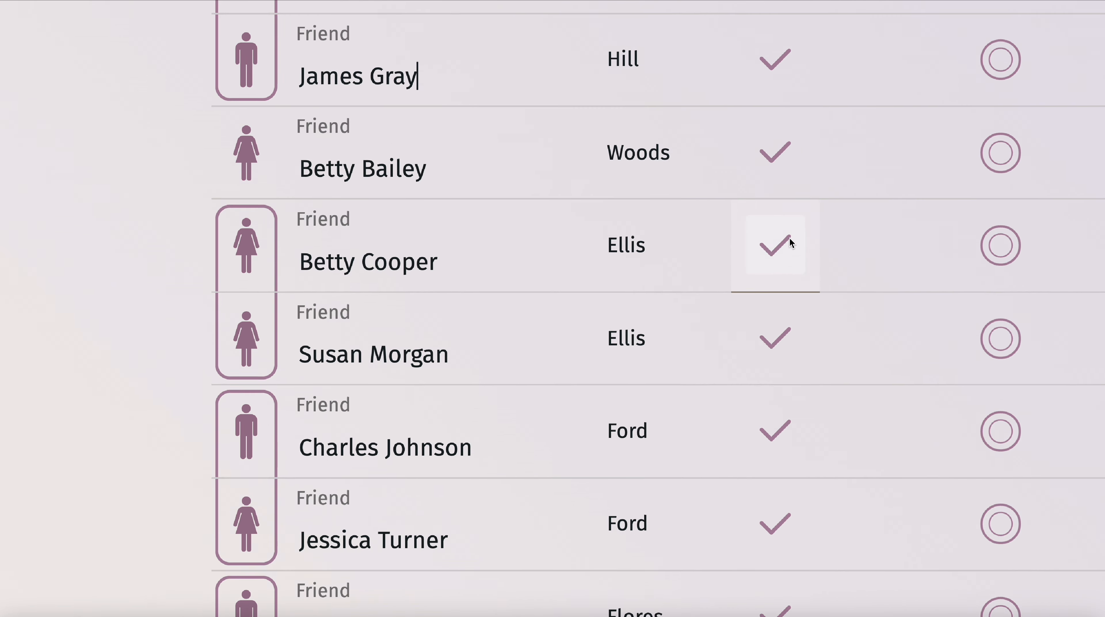
click(785, 257)
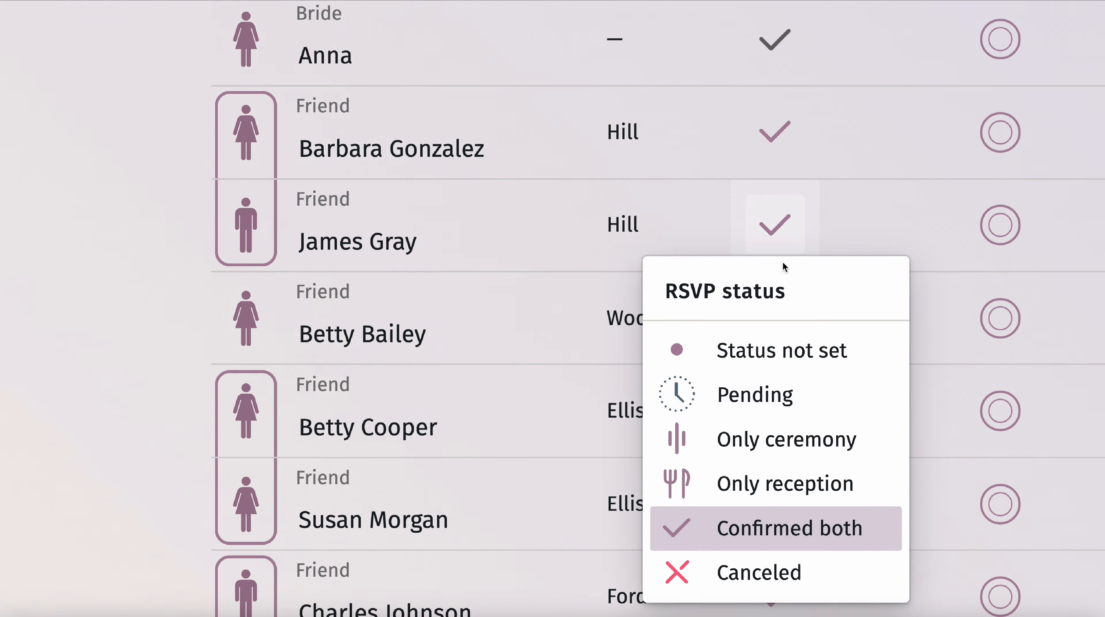
click(784, 363)
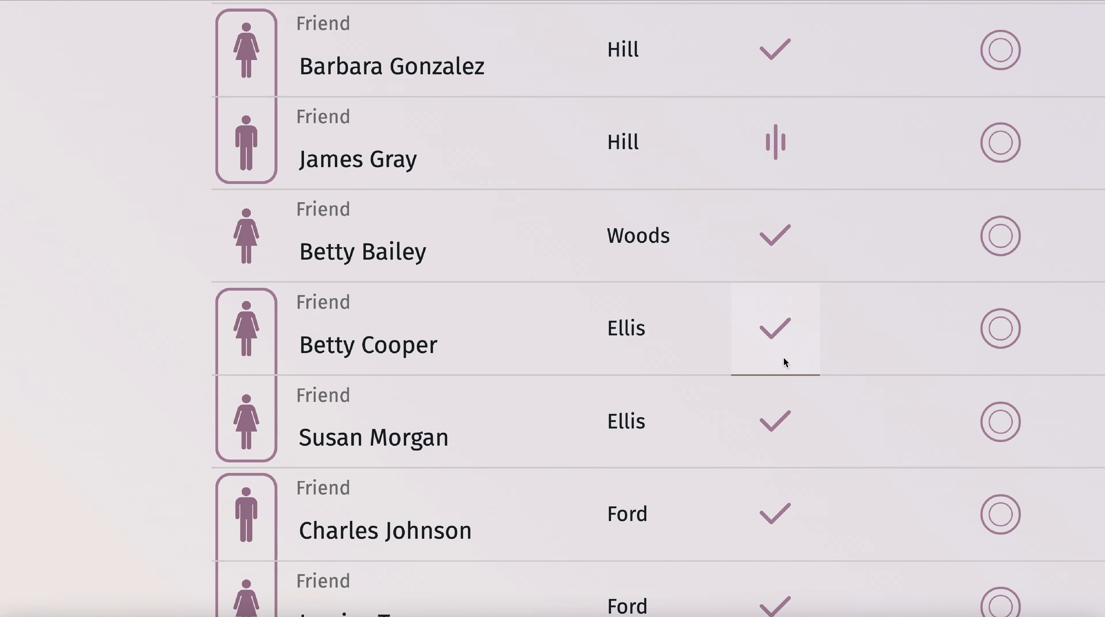
Step: Set the RSVP status of both guests in the first couple whose names start with D to Pending
scroll(785, 363, down, 15)
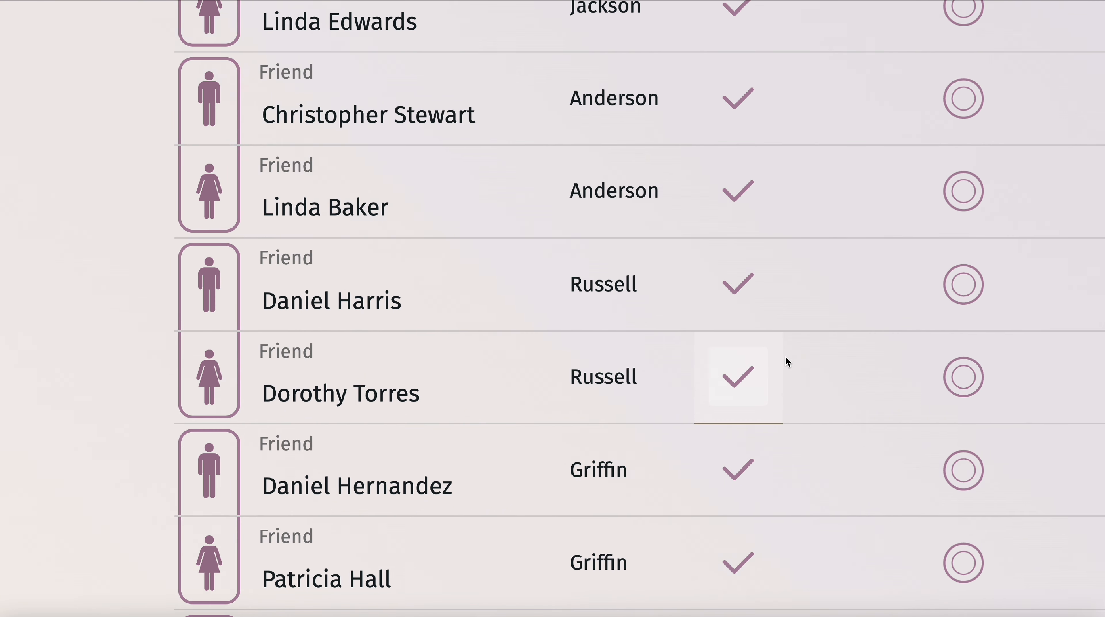
click(780, 280)
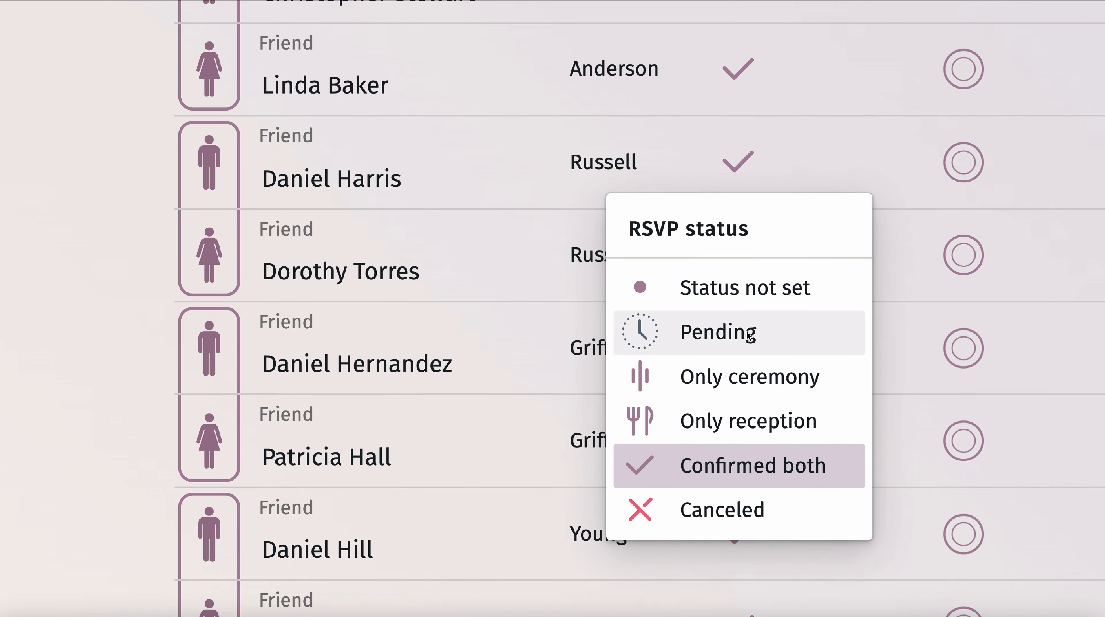
click(737, 346)
click(739, 269)
click(735, 421)
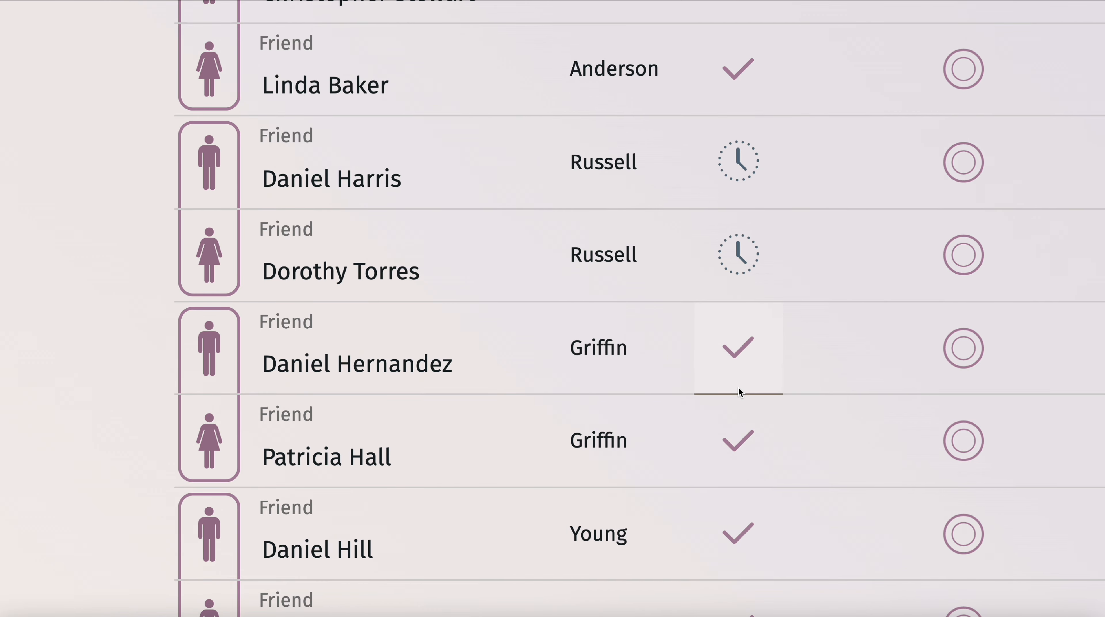
Step: Set the RSVP status of both men in the two-man family further down the D names to Only ceremony
scroll(739, 385, down, 10)
scroll(740, 380, down, 2)
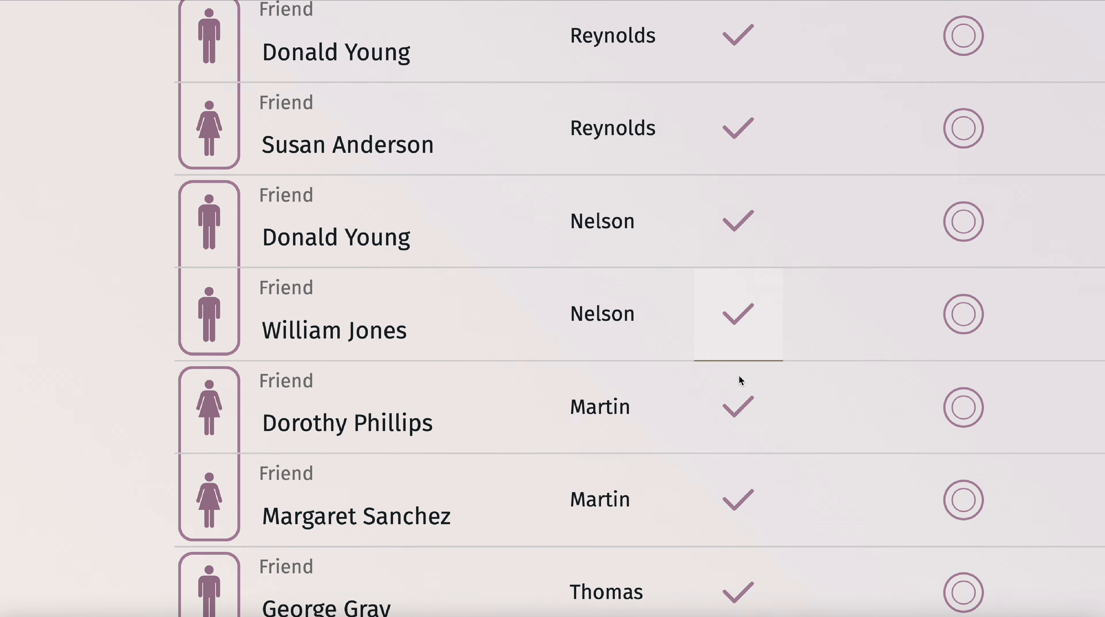
click(738, 222)
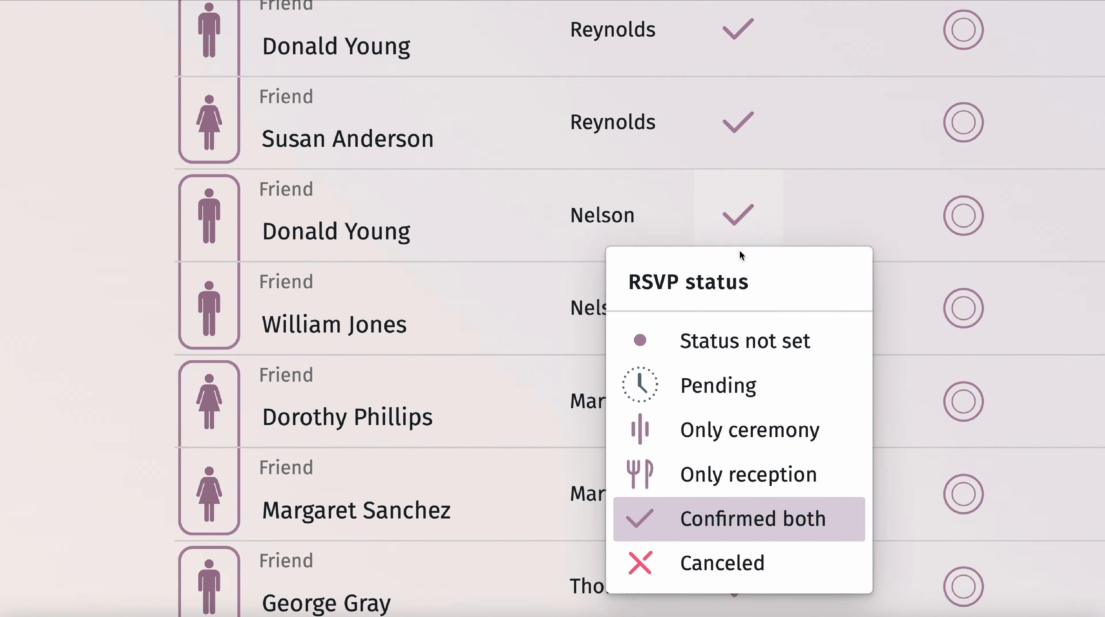
click(742, 431)
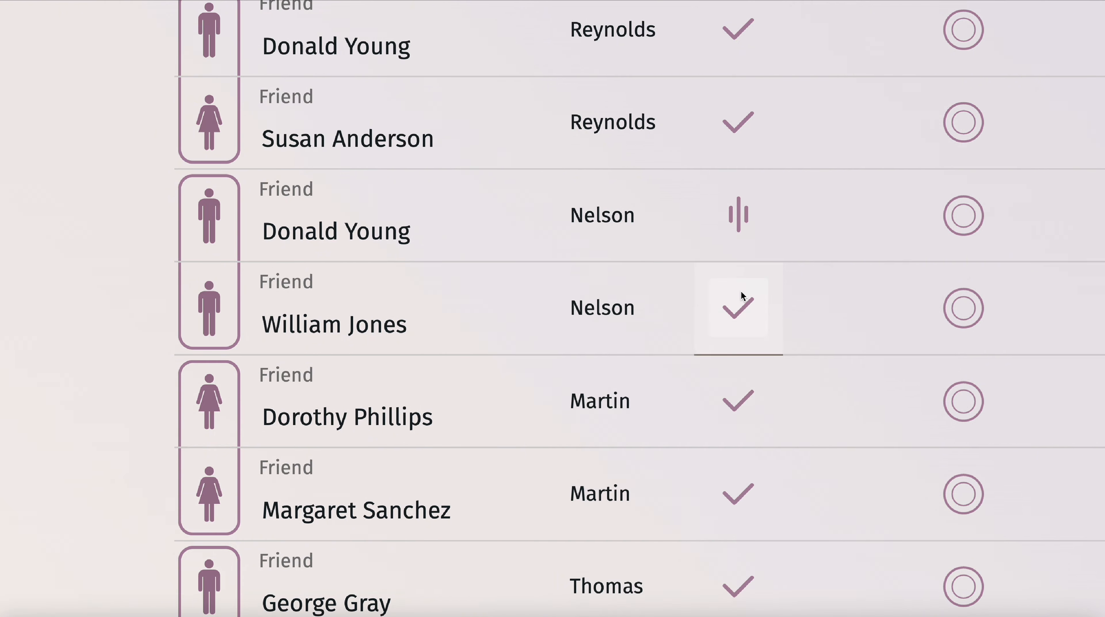
click(741, 298)
click(731, 525)
Step: Set the RSVP status of the ungrouped woman at the end of the L names to Only reception
scroll(746, 319, down, 5)
scroll(748, 334, down, 10)
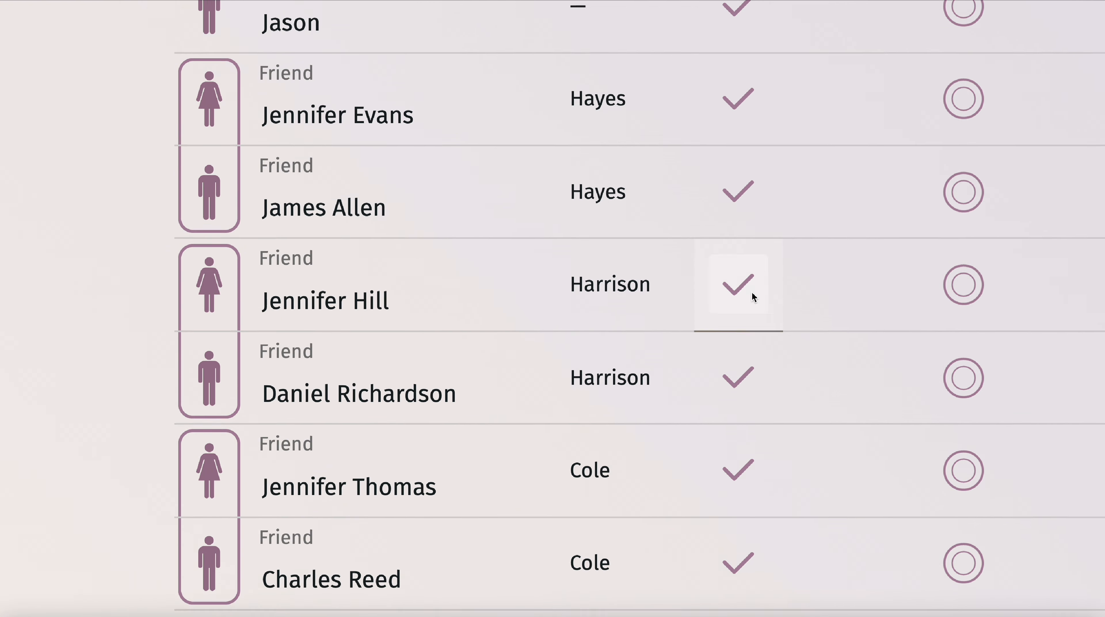
scroll(744, 319, down, 5)
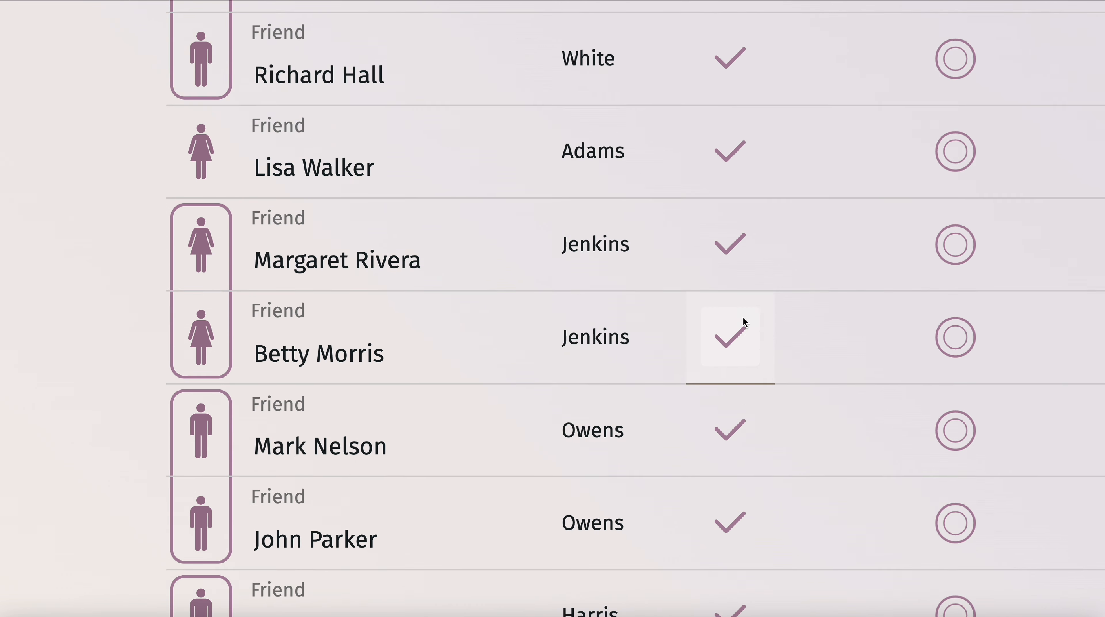
scroll(744, 319, up, 1)
right_click(739, 198)
click(733, 203)
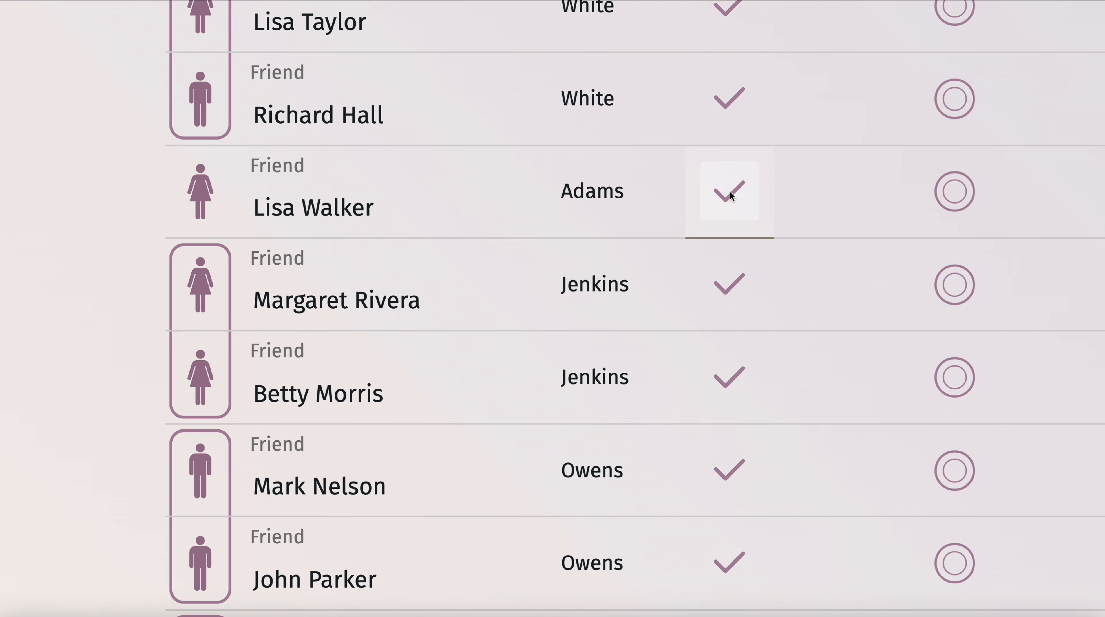
click(733, 201)
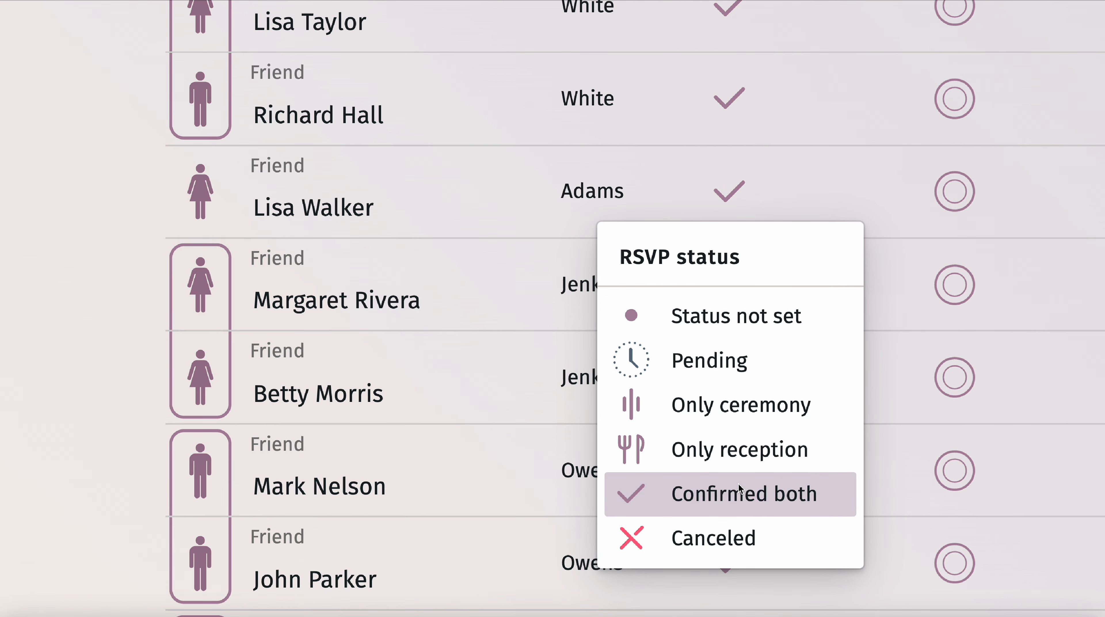
click(739, 462)
click(726, 247)
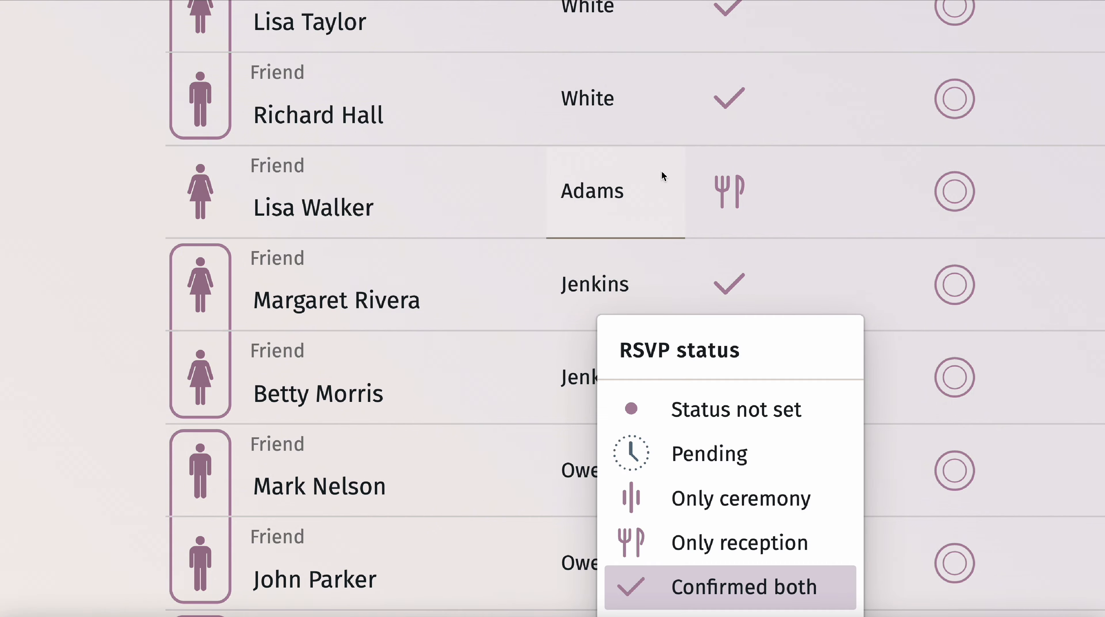
Step: Add a meal named Fish with the fish icon as the groom's main course
scroll(682, 232, up, 15)
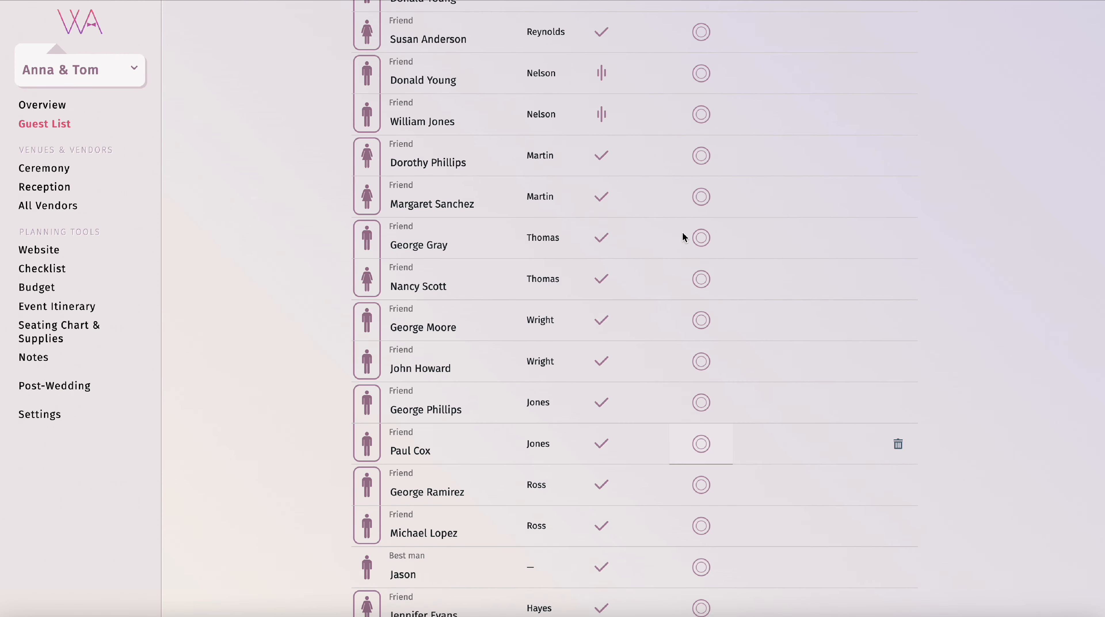
click(822, 168)
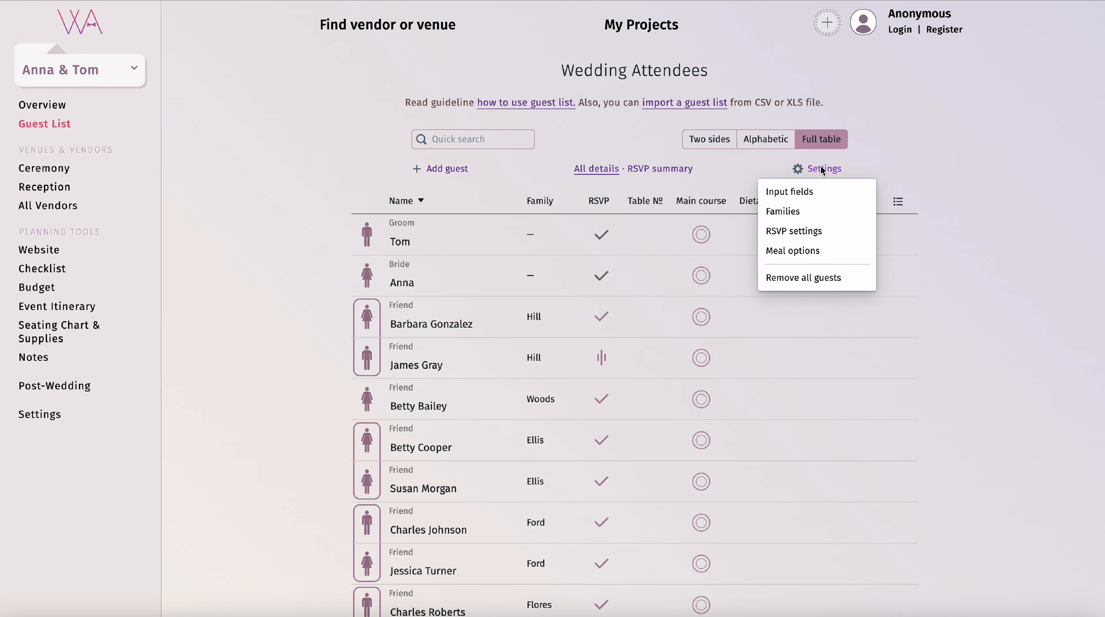
click(687, 257)
text(S)
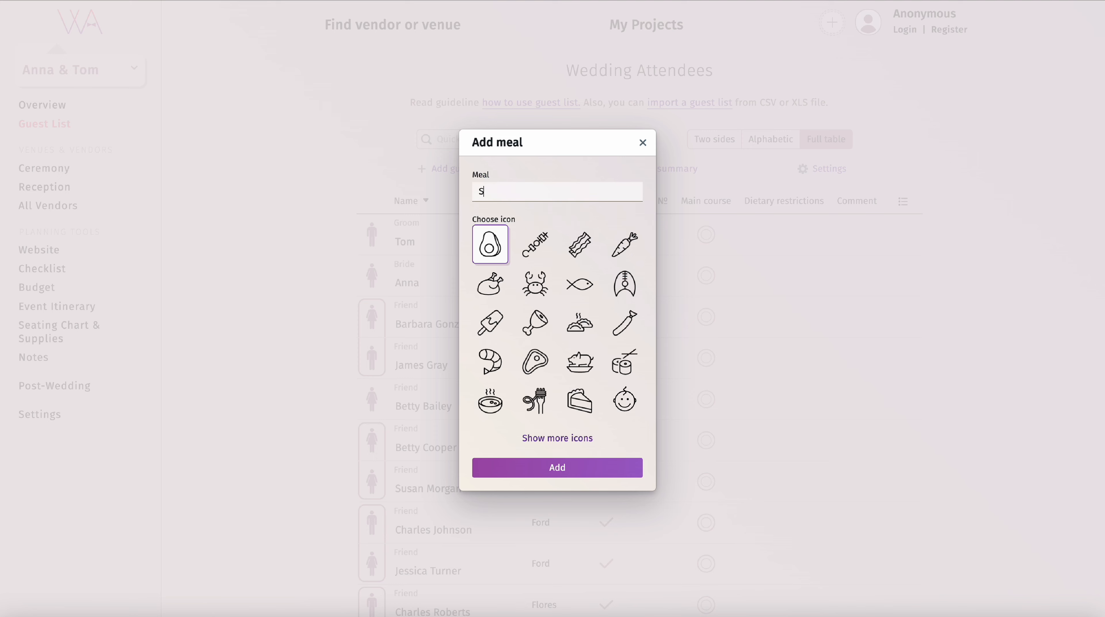
click(595, 470)
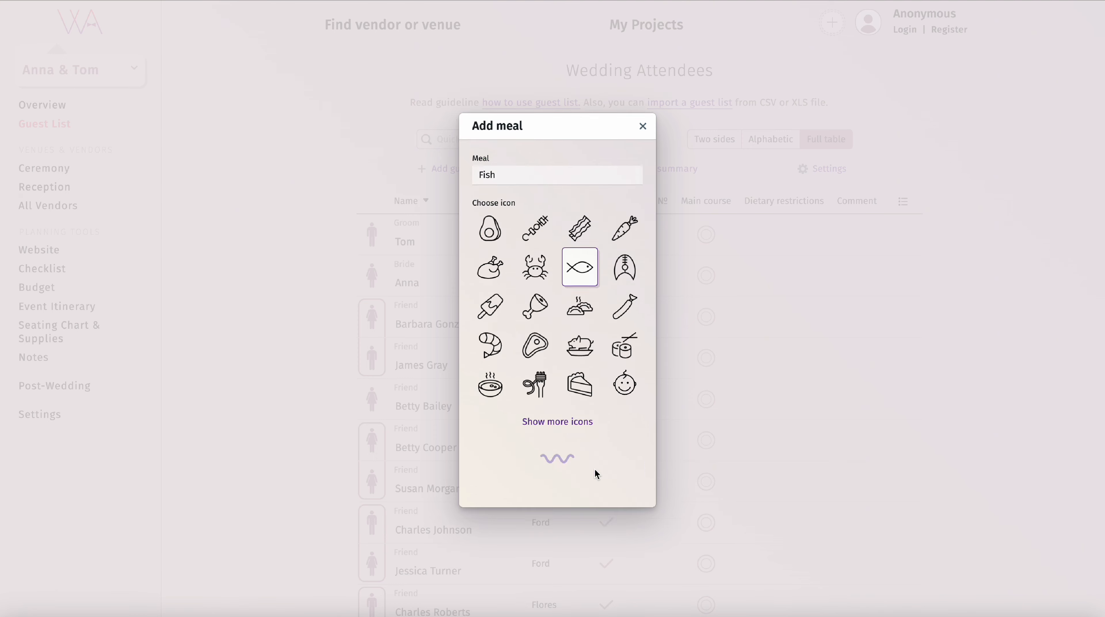
Step: Choose Fish as the main course for the bride and the five guests listed below her
click(706, 275)
click(698, 323)
click(698, 319)
click(703, 355)
click(680, 407)
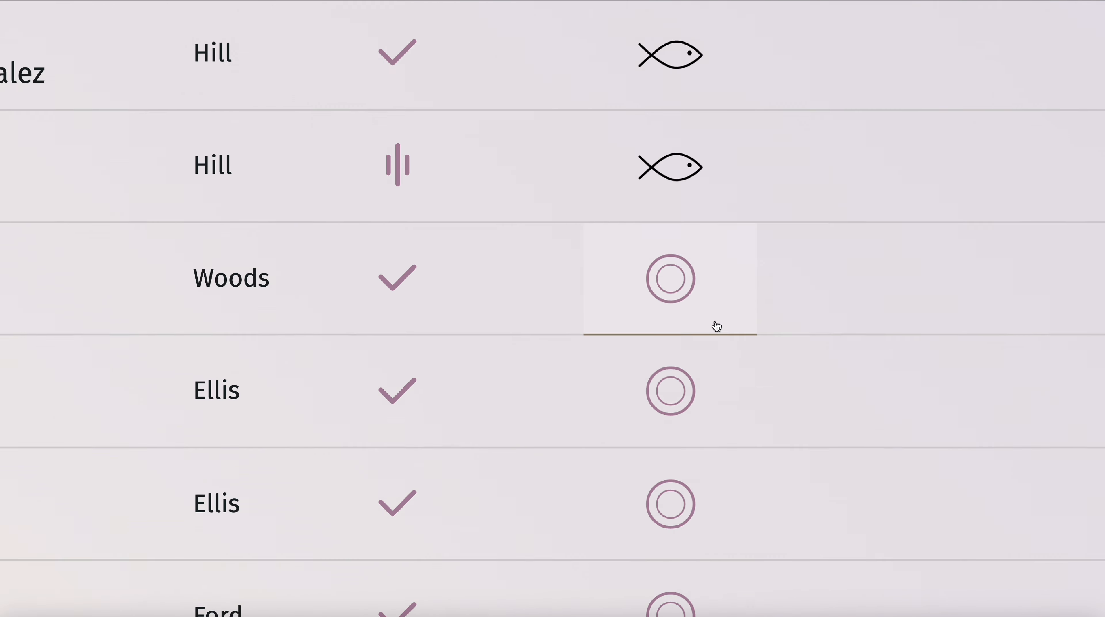
click(701, 399)
click(681, 448)
click(701, 440)
click(680, 488)
click(701, 482)
click(680, 530)
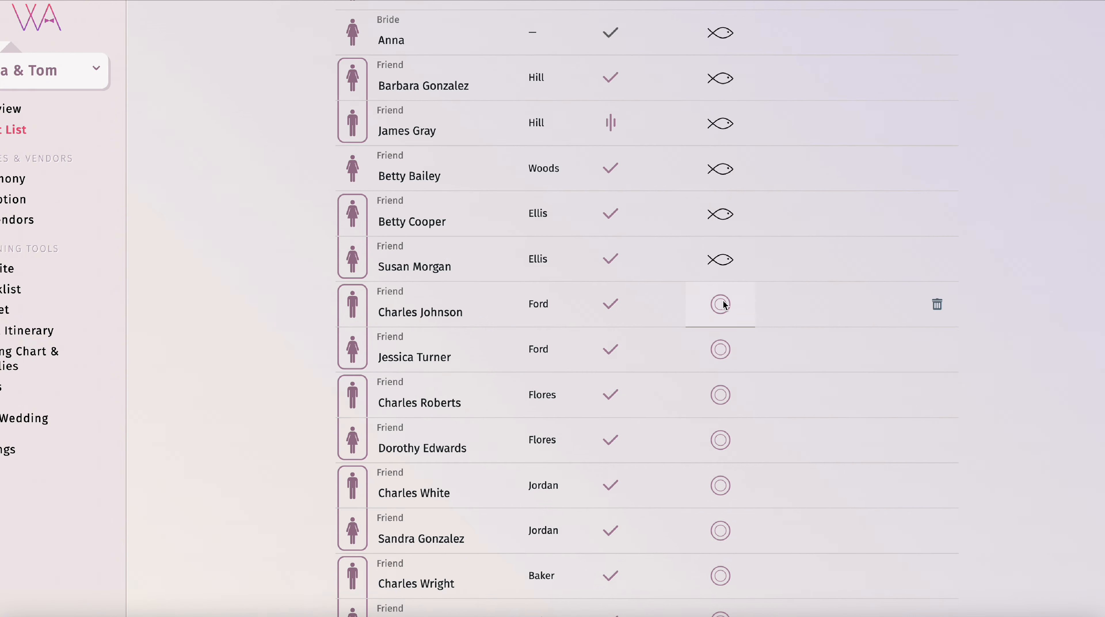
Step: Add a meal named Steak with the steak icon as the main course of the next guest without a meal
click(720, 513)
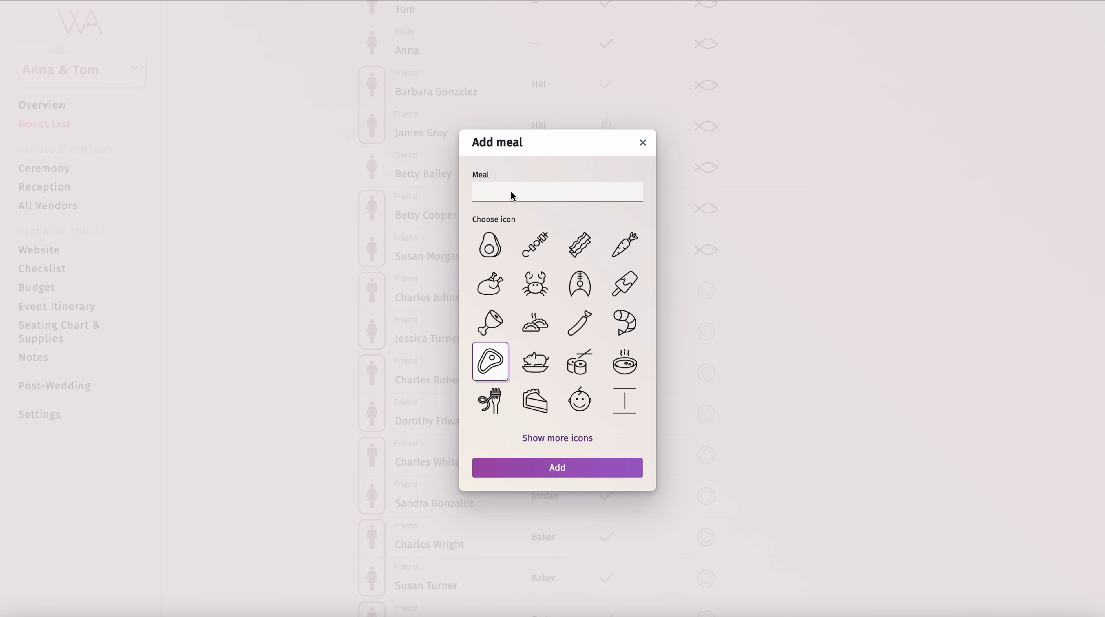
text(Steak)
click(556, 464)
Step: Choose Steak as the main course for the next six guests in the table
click(701, 333)
click(704, 431)
click(706, 374)
click(704, 472)
click(702, 415)
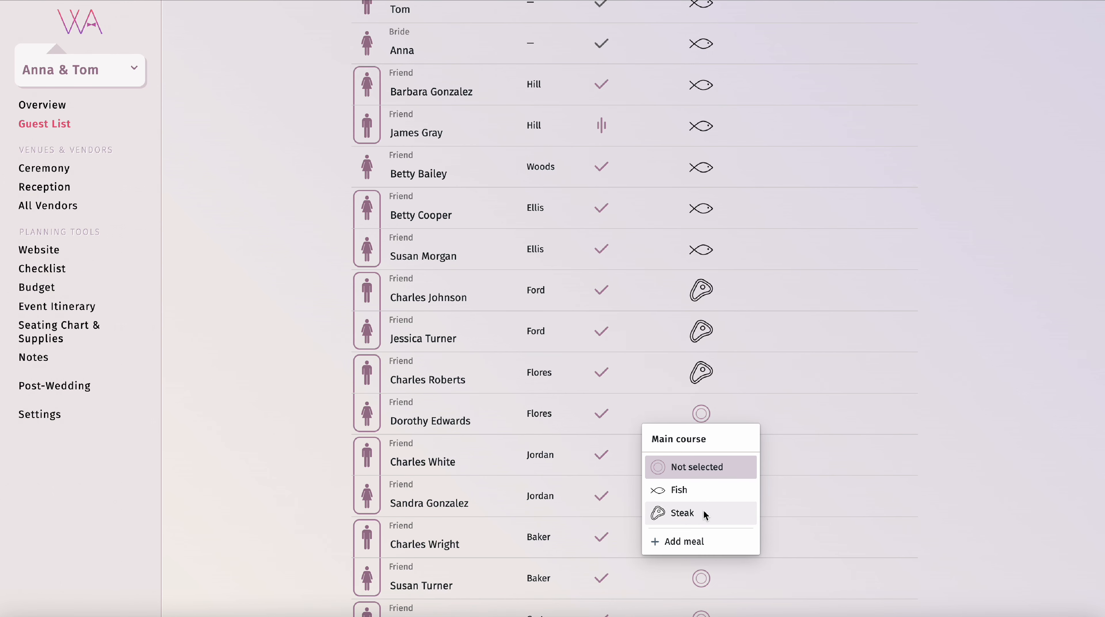
click(691, 291)
click(701, 235)
click(692, 332)
click(702, 279)
click(691, 373)
Step: Choose Fish as the main course for the two guests after the last Steak assignment
click(701, 318)
click(687, 391)
click(701, 357)
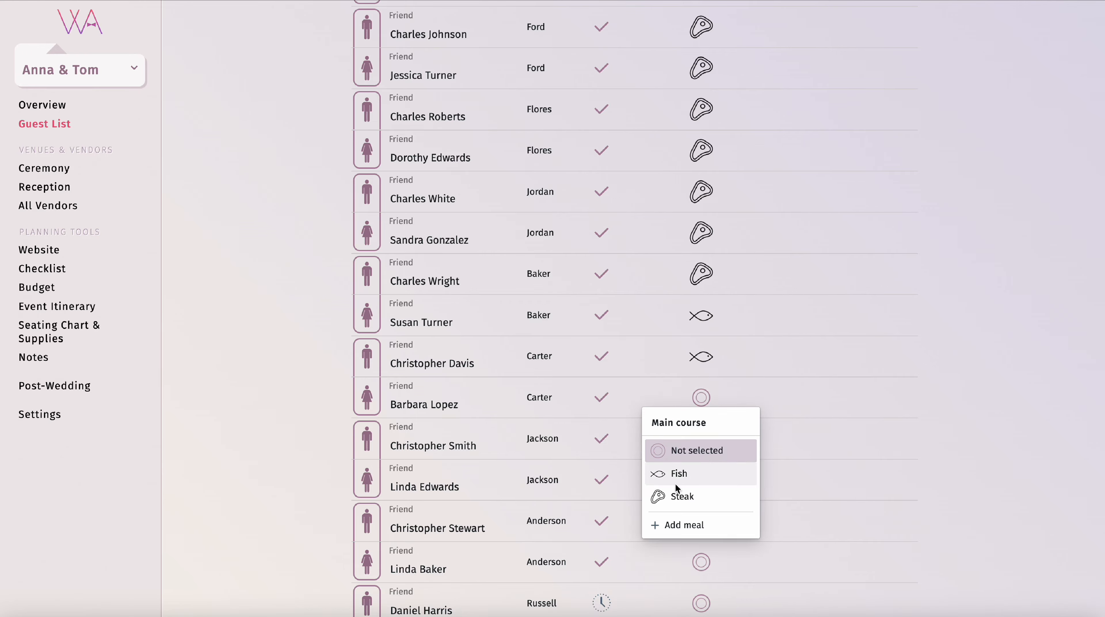
scroll(691, 411, up, 10)
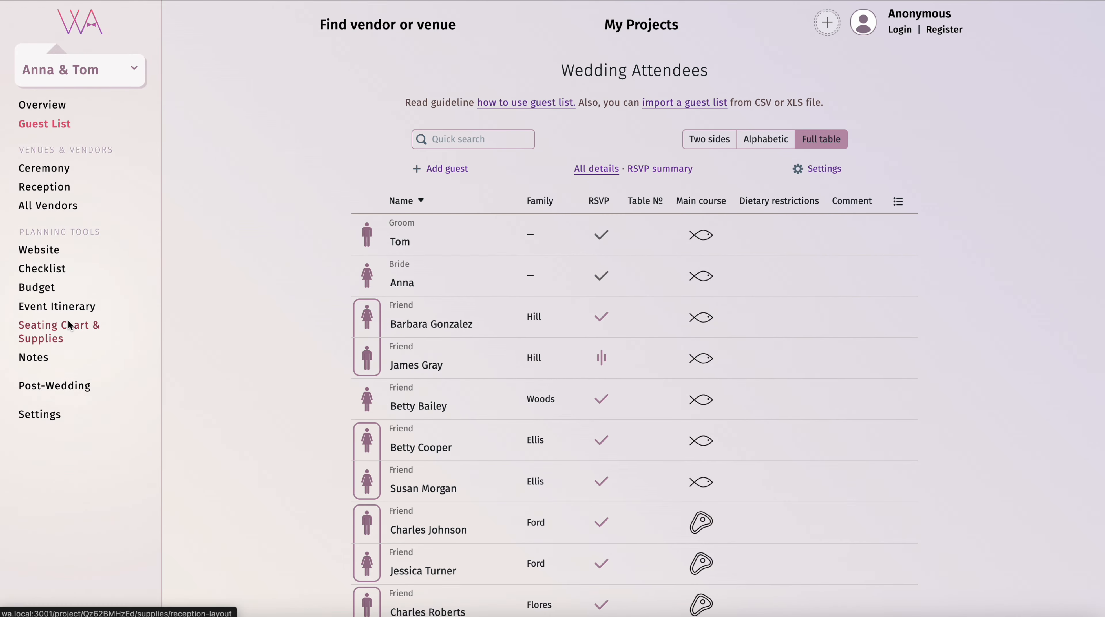
Step: Open the seating chart and shorten long table 2 to about 228 inches, adjusting its placement beside the dance area
click(58, 331)
scroll(698, 264, down, 8)
click(709, 291)
drag(709, 290, 694, 135)
click(616, 344)
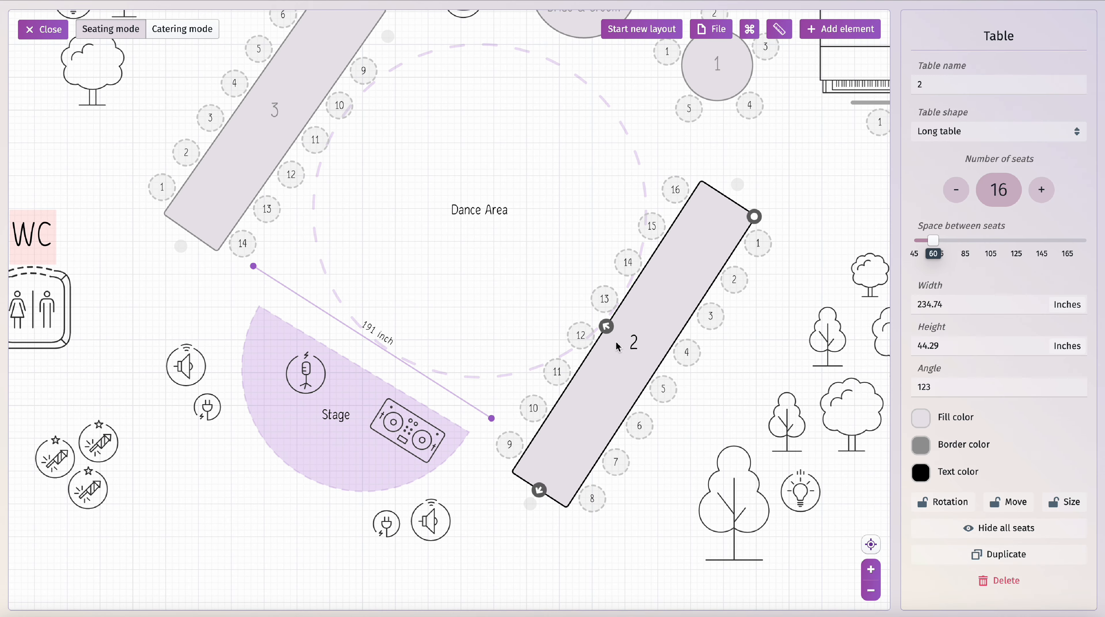
mouse_move(540, 487)
mouse_down()
mouse_move(588, 408)
mouse_move(544, 485)
mouse_up()
drag(591, 393, 606, 360)
click(527, 409)
drag(613, 97, 520, 333)
Step: Seat the bride and the groom in their two seats at the Bride & Groom table
click(463, 205)
click(956, 335)
click(517, 204)
click(959, 317)
Step: Seat the best man in seat 2 and the maid of honor in seat 1 of round table 1, shifting the table slightly
click(621, 249)
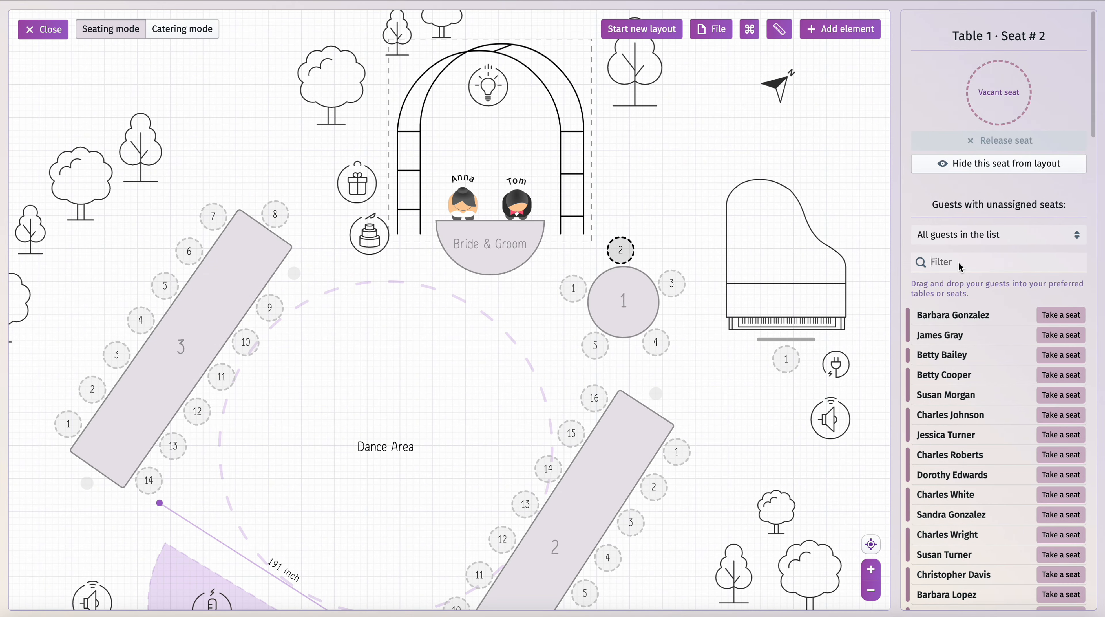
text(ja)
click(954, 394)
click(573, 290)
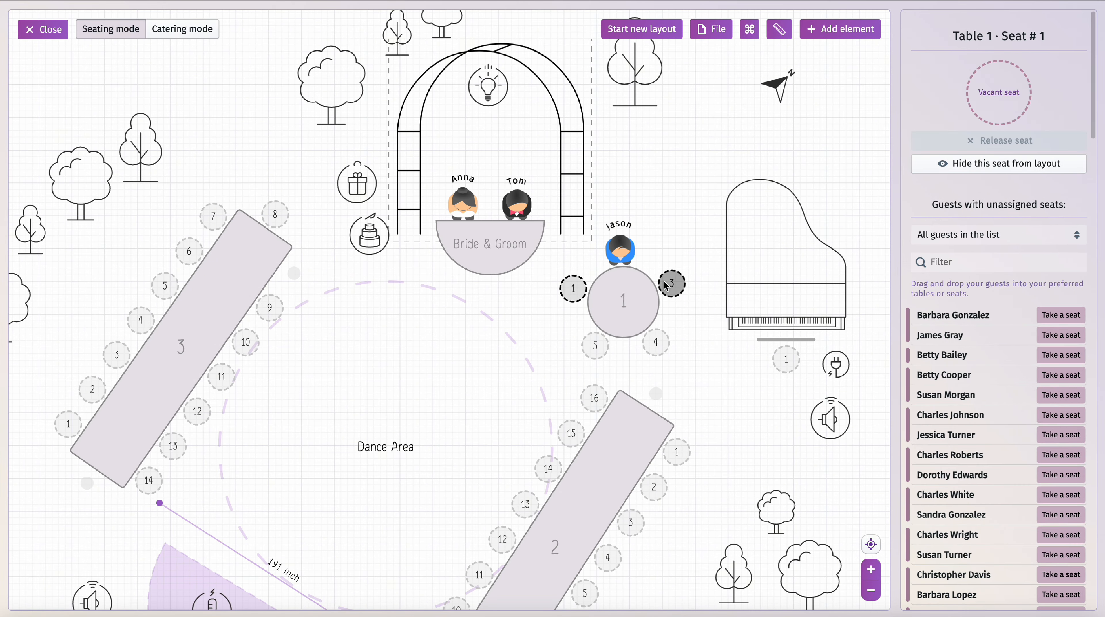
mouse_move(657, 316)
mouse_down()
mouse_move(660, 305)
mouse_move(645, 302)
mouse_up()
click(591, 300)
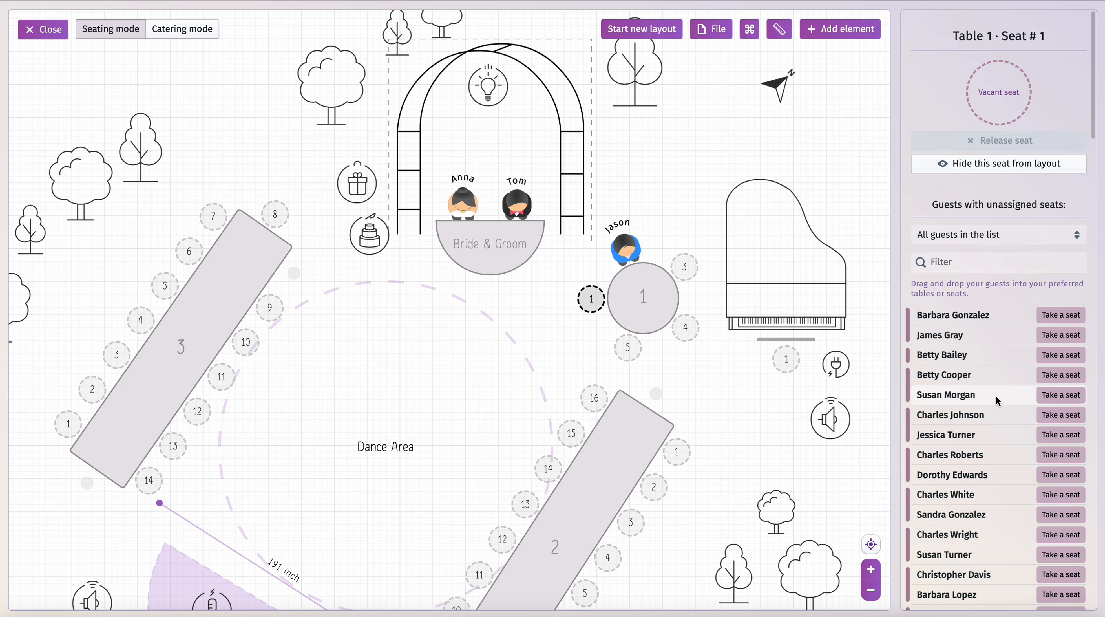
scroll(996, 400, down, 20)
click(950, 558)
Step: Fill seats 3, 4 and 5 of round table 1 with unassigned guests and readjust the table's placement
click(684, 267)
click(958, 317)
click(685, 328)
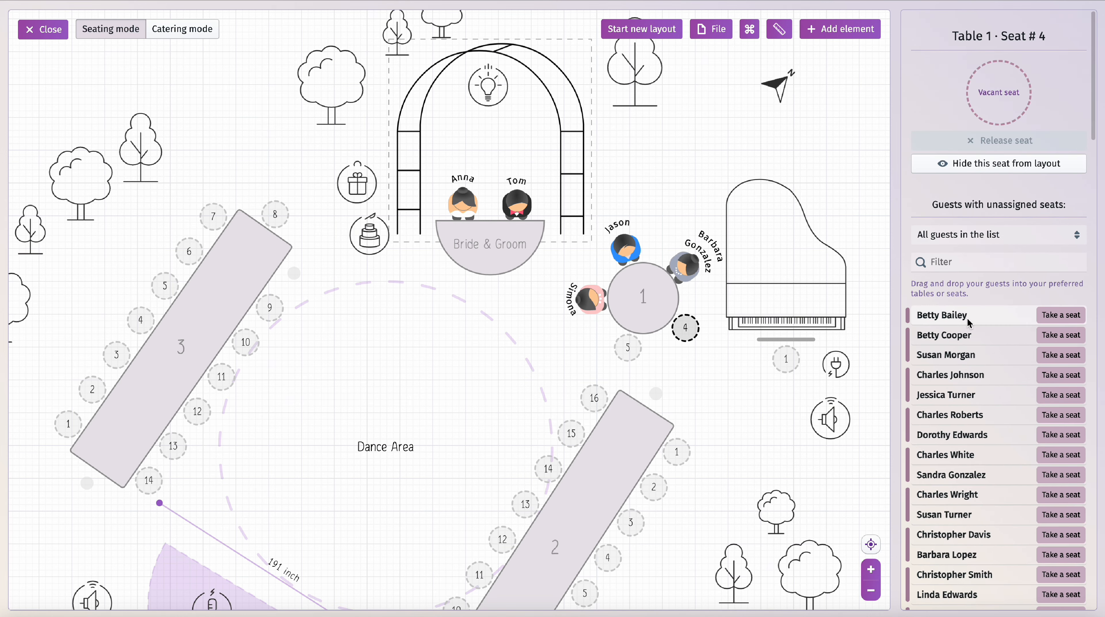
click(963, 394)
click(627, 348)
click(955, 375)
drag(723, 380, 703, 295)
drag(611, 211, 642, 215)
Step: Seat unassigned guests in seats 16 down to 12 of long table 2
click(573, 314)
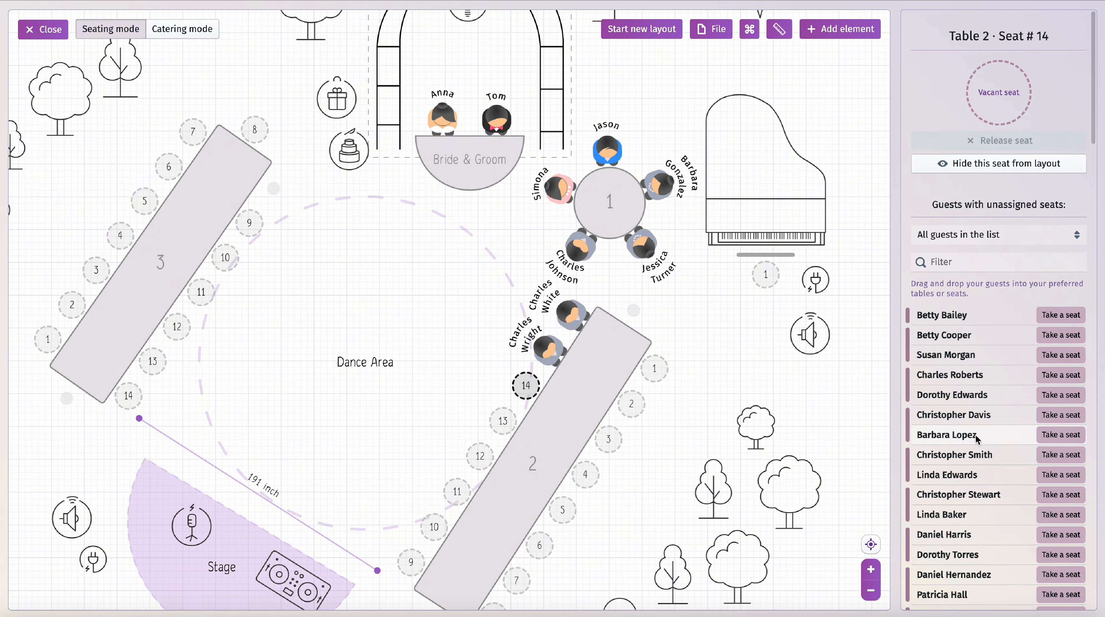
click(976, 435)
scroll(658, 454, up, 5)
drag(658, 454, 745, 294)
drag(950, 374, 503, 243)
drag(952, 375, 465, 299)
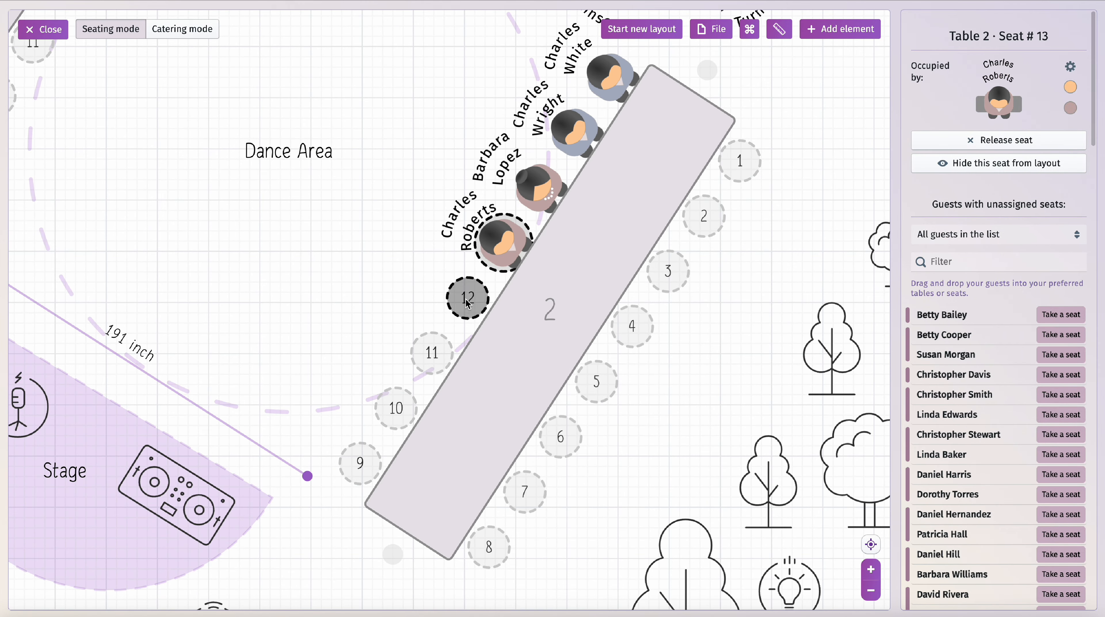
Step: Fill the remaining seats of long table 2, from 11 down to 1, with unassigned guests
click(353, 452)
click(951, 475)
drag(605, 488, 505, 453)
click(389, 510)
click(955, 495)
click(425, 456)
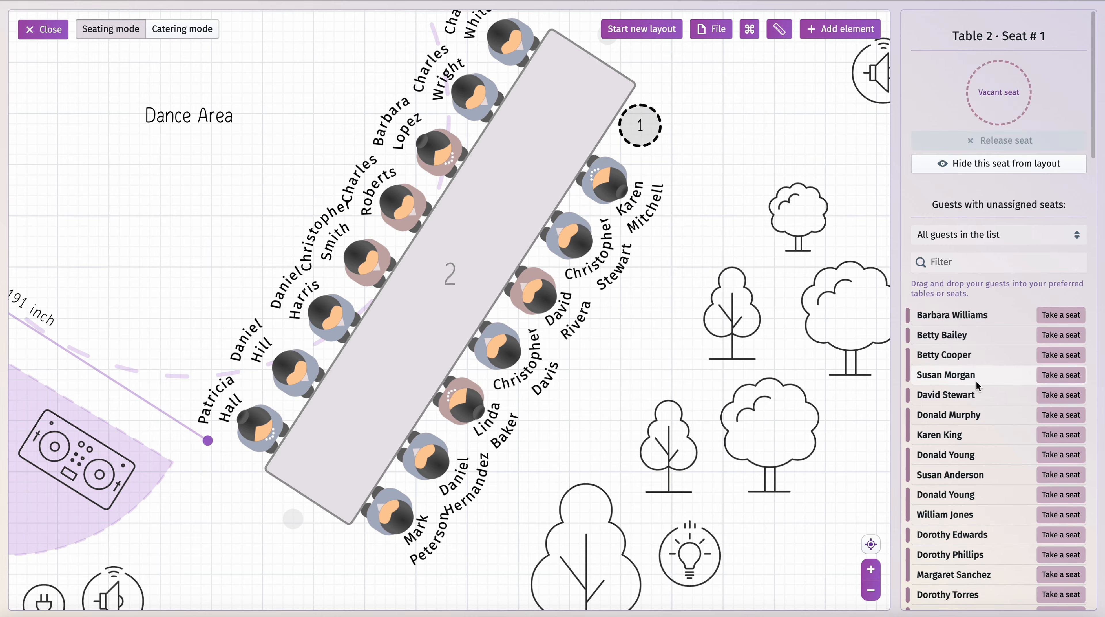
click(968, 394)
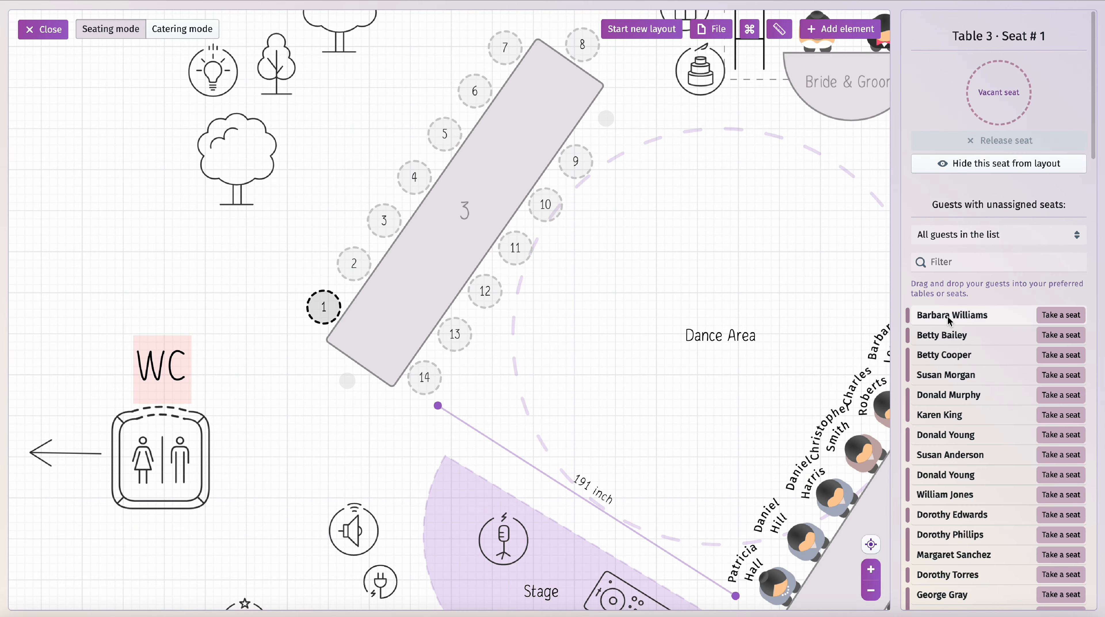
Step: Seat unassigned guests in seats 1 through 9 of long table 3
click(950, 320)
click(948, 321)
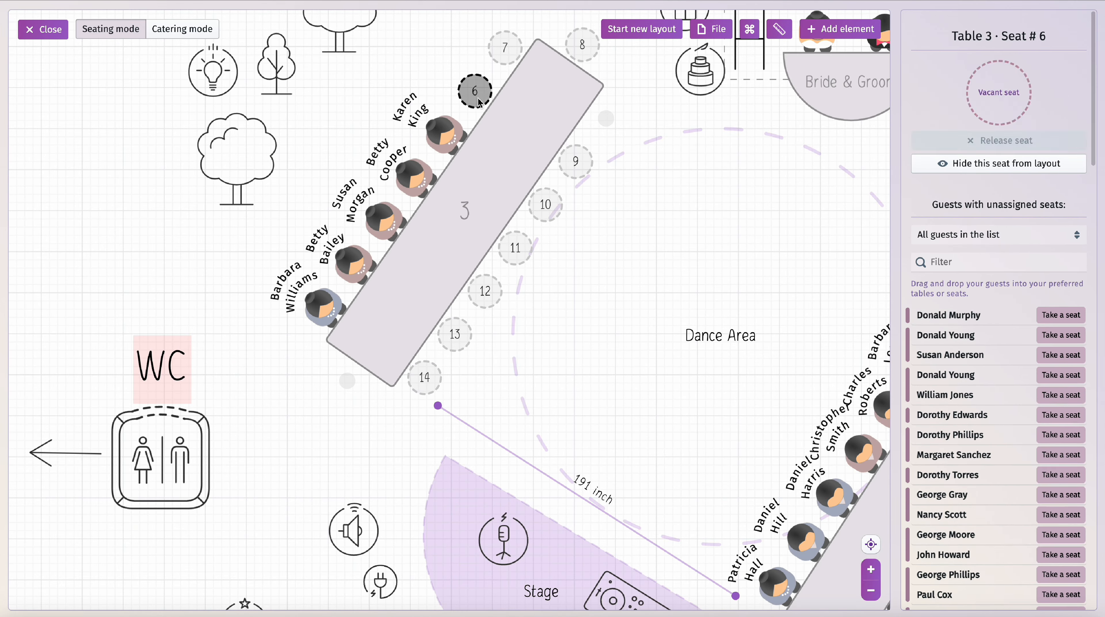
click(949, 315)
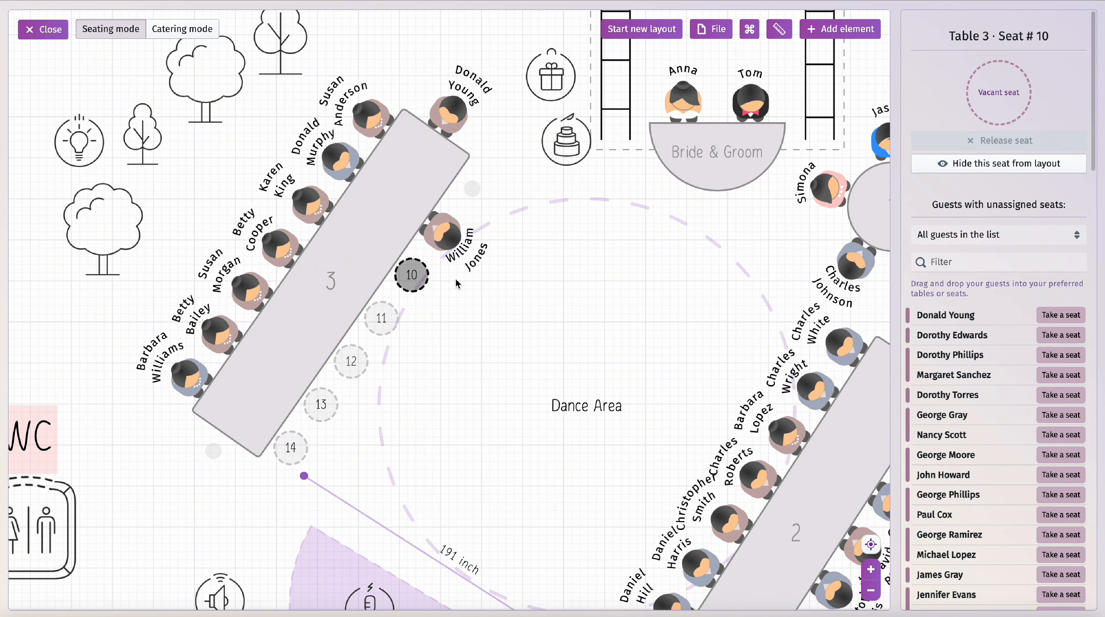
Step: Fill seats 10 through 14 of long table 3 and seat another guest in the hidden seat at its upper corner
click(955, 315)
click(381, 318)
click(959, 317)
click(351, 362)
click(955, 335)
click(321, 405)
click(955, 315)
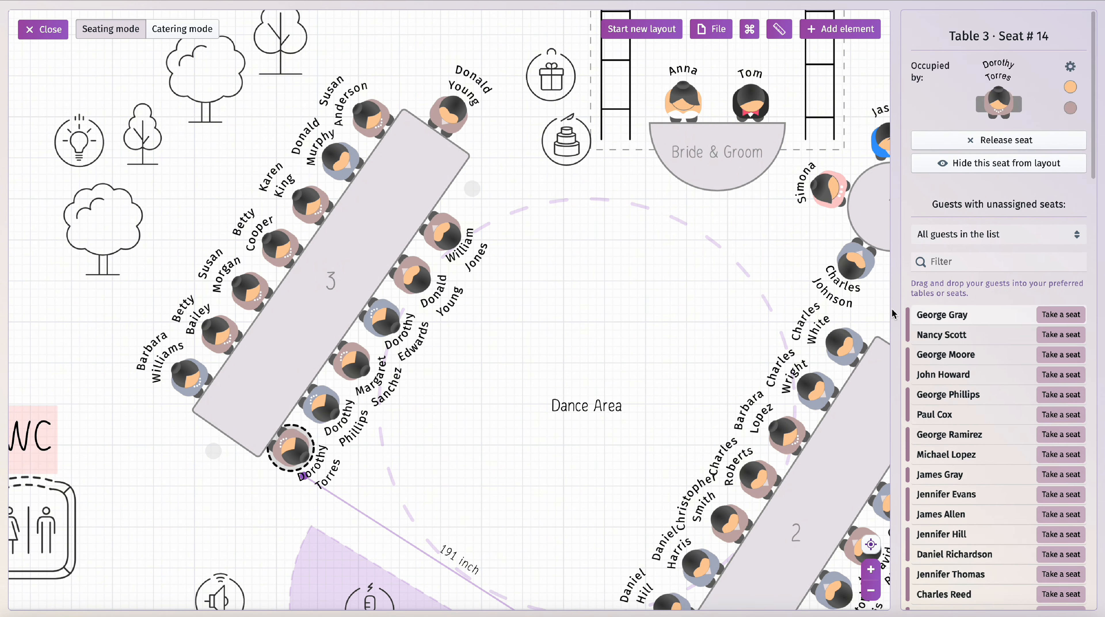
click(472, 188)
click(966, 335)
Step: Add a round table with 8 seats and place it above long table 3
drag(517, 133, 432, 250)
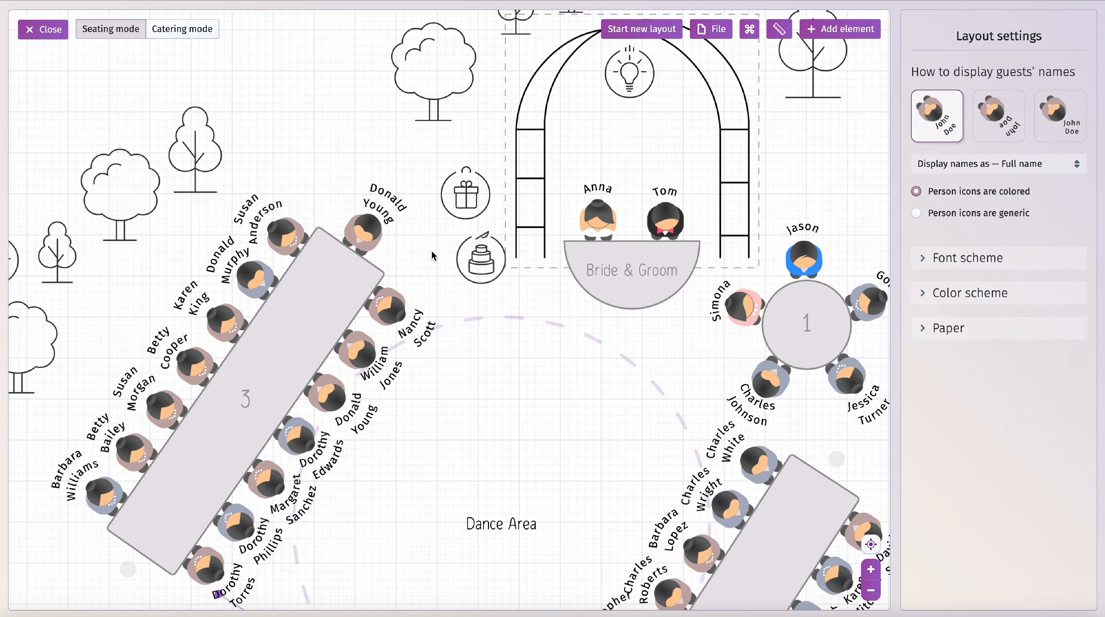
scroll(461, 325, down, 10)
scroll(497, 367, up, 4)
drag(519, 367, 514, 262)
click(579, 351)
click(847, 31)
click(839, 205)
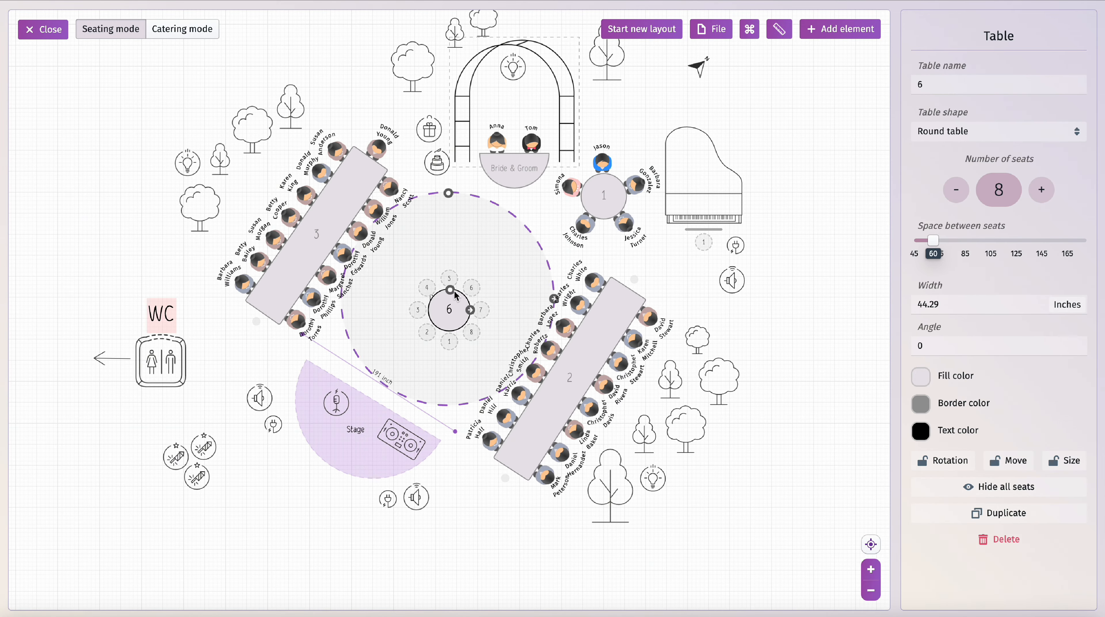
drag(446, 313, 483, 256)
drag(308, 186, 337, 70)
Step: Move the trees and the lamp near table 3 outward and place round table 6 in the cleared space
drag(291, 112, 247, 49)
drag(250, 135, 206, 70)
drag(219, 161, 177, 98)
scroll(173, 99, up, 5)
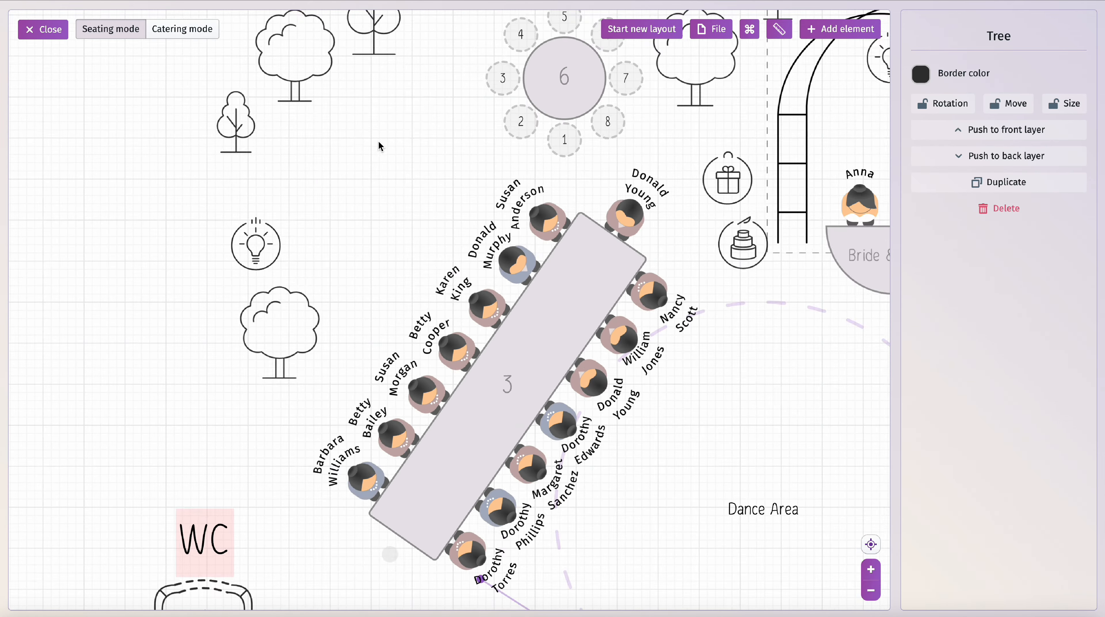
drag(378, 143, 423, 247)
drag(302, 349, 222, 275)
drag(324, 440, 151, 397)
drag(413, 96, 386, 67)
drag(418, 88, 435, 88)
drag(610, 183, 422, 238)
Step: Duplicate round table 6 as table 7 and set both tables to 6 seats
click(1042, 190)
click(1041, 190)
click(957, 190)
click(999, 513)
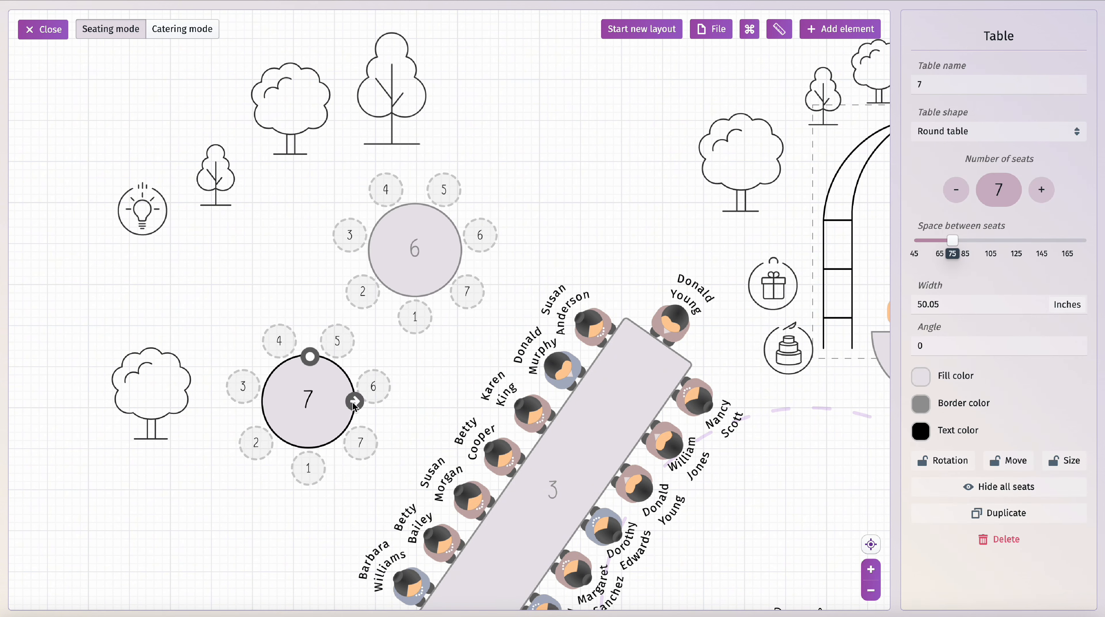
click(419, 253)
click(956, 190)
Step: Fill all six seats of round table 6 with unassigned guests
click(419, 199)
click(1060, 316)
click(467, 226)
click(1060, 335)
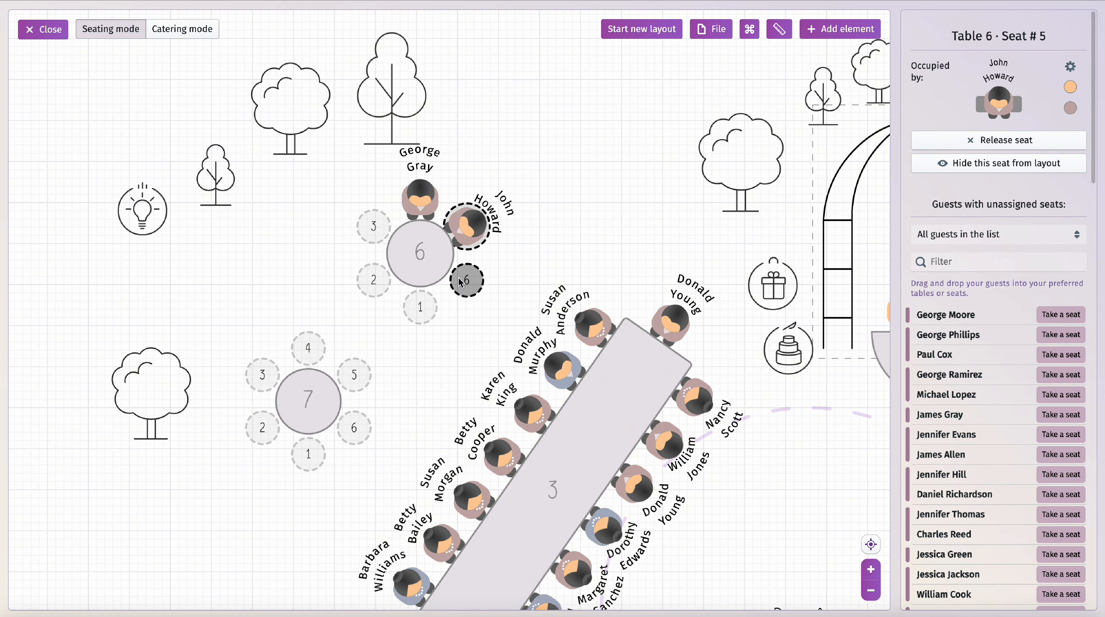
click(467, 280)
click(1060, 315)
click(421, 307)
click(1061, 335)
click(373, 279)
click(1061, 316)
click(374, 226)
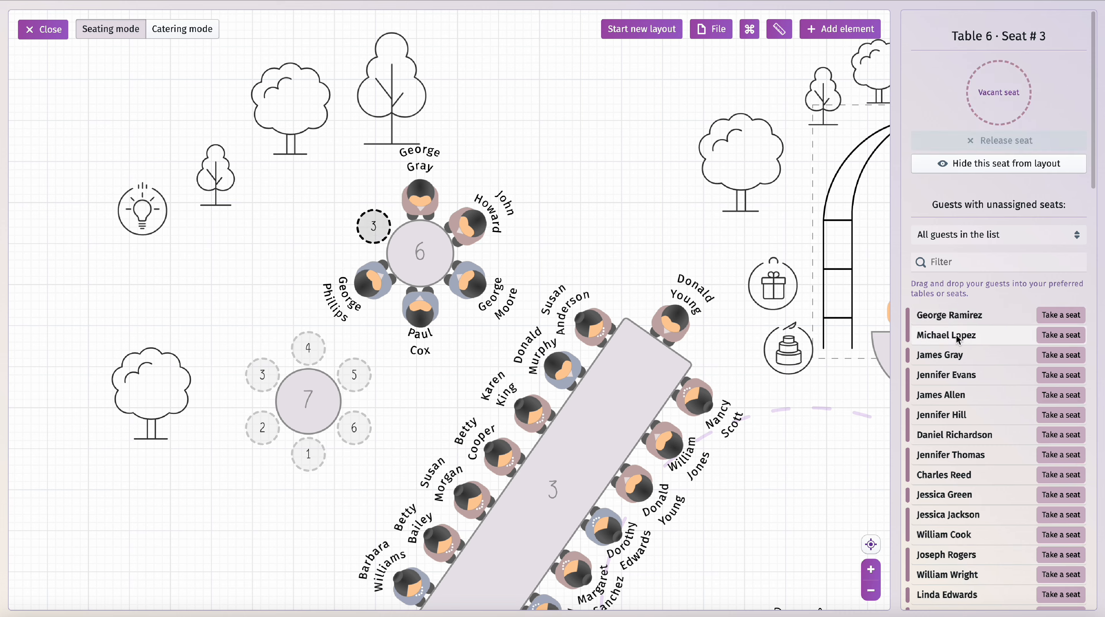
click(1060, 335)
Step: Seat a guest in seat 4 of round table 7 and reposition tables 6 and 7 beside long table 3
click(308, 347)
click(1061, 395)
drag(308, 377, 274, 381)
drag(300, 410, 233, 455)
click(367, 479)
drag(420, 257, 382, 287)
drag(307, 467, 389, 297)
scroll(373, 268, down, 3)
Step: Fill seats 5, 6, 1, 2 and 3 of round table 7 with unassigned guests
click(352, 255)
scroll(298, 270, up, 5)
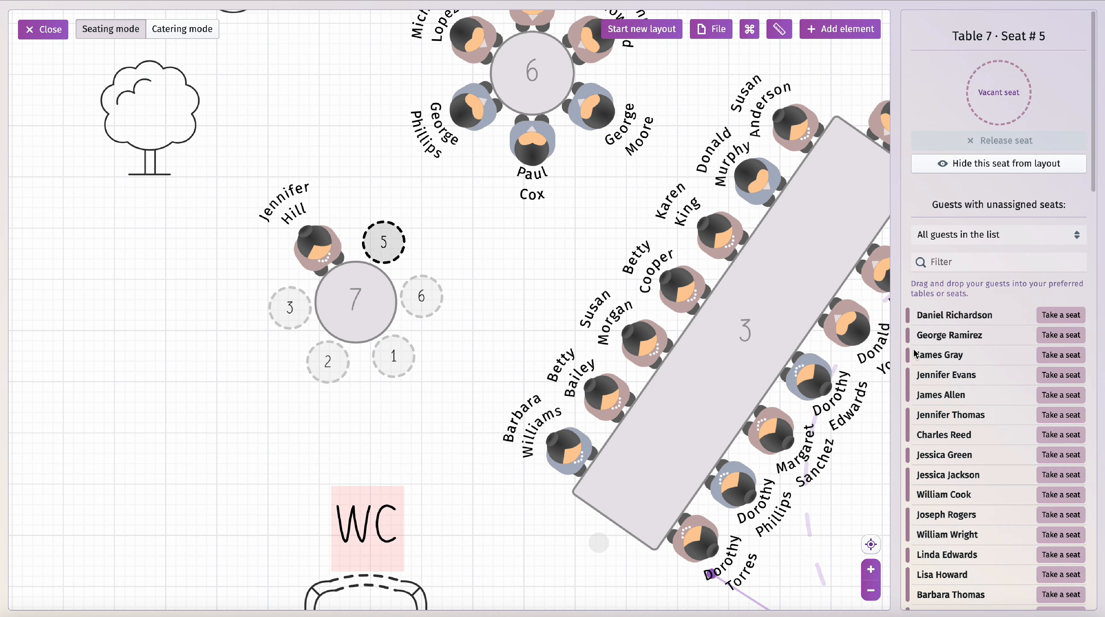
click(1061, 395)
click(422, 296)
click(1061, 355)
click(394, 356)
click(1061, 335)
click(340, 365)
click(1061, 314)
click(290, 308)
click(1061, 315)
scroll(440, 325, down, 5)
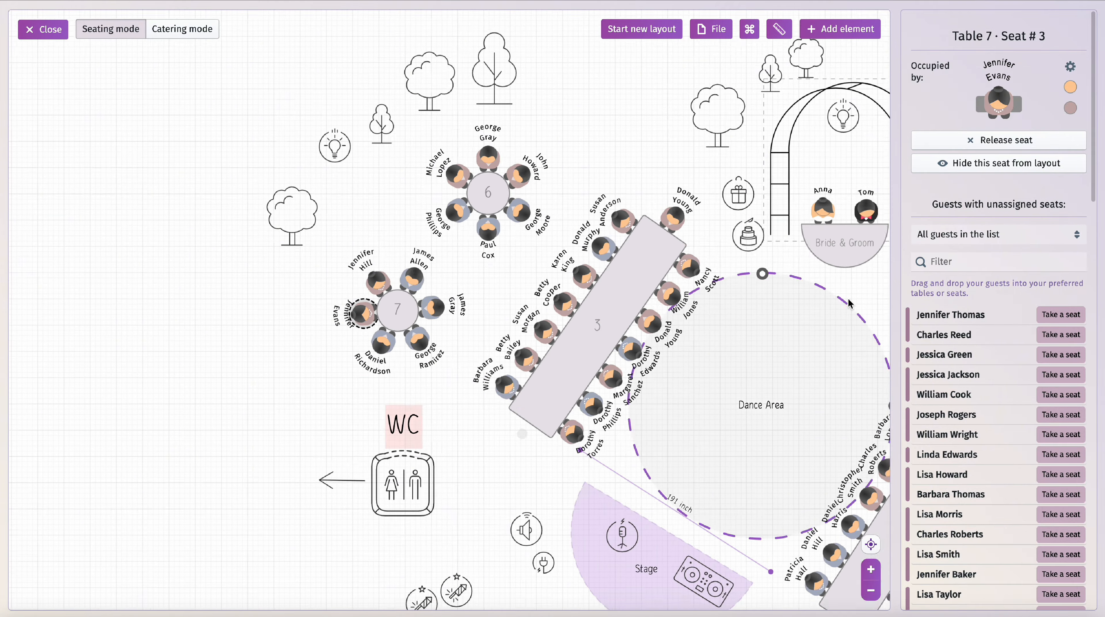
Step: Move the trees next to long table 2 farther away to make room for another table
drag(851, 301, 548, 131)
drag(562, 492, 369, 423)
drag(471, 398, 573, 554)
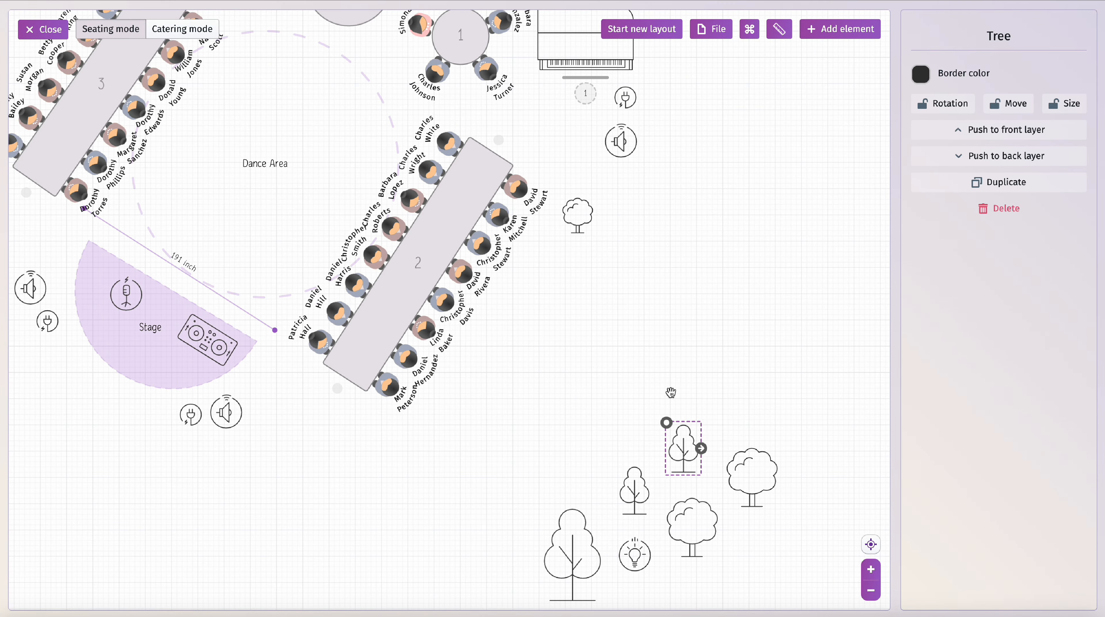
drag(577, 216, 733, 386)
Step: Duplicate long table 2 and place the 16-seat copy parallel to it in the cleared space near the trees
click(452, 206)
click(999, 554)
drag(452, 230, 583, 318)
drag(699, 183, 767, 260)
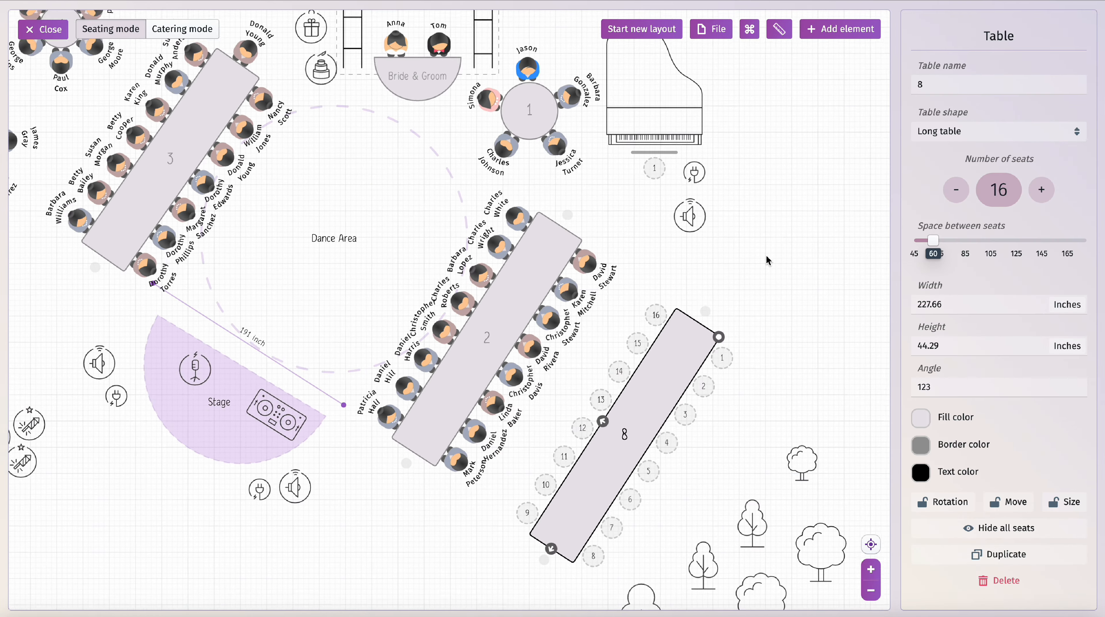
Step: Fill seats 9 through 16 of long table 8 with unassigned guests
drag(752, 422, 693, 261)
scroll(553, 281, up, 5)
drag(491, 348, 541, 373)
click(436, 447)
click(1060, 435)
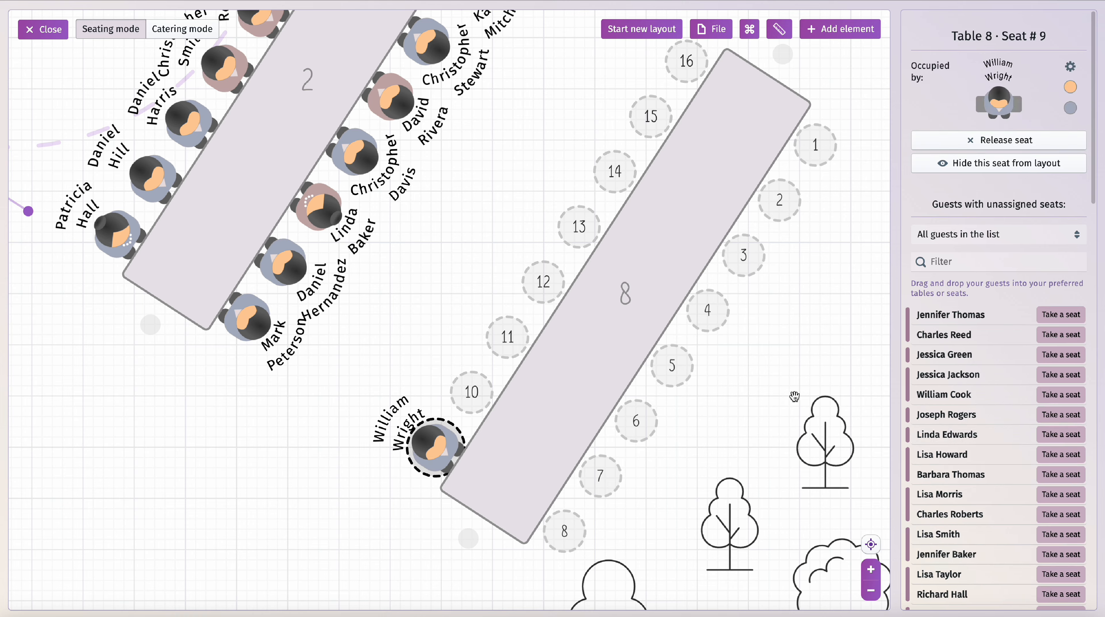
click(472, 392)
click(946, 434)
click(507, 337)
click(946, 415)
click(543, 282)
click(944, 335)
click(579, 226)
click(933, 315)
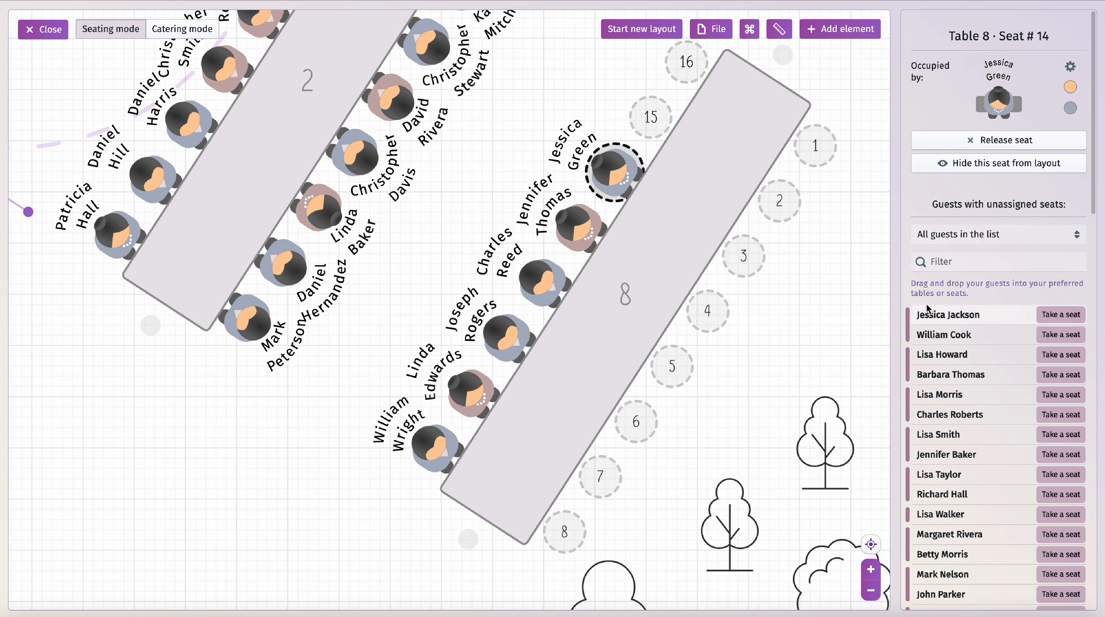
click(929, 314)
click(933, 314)
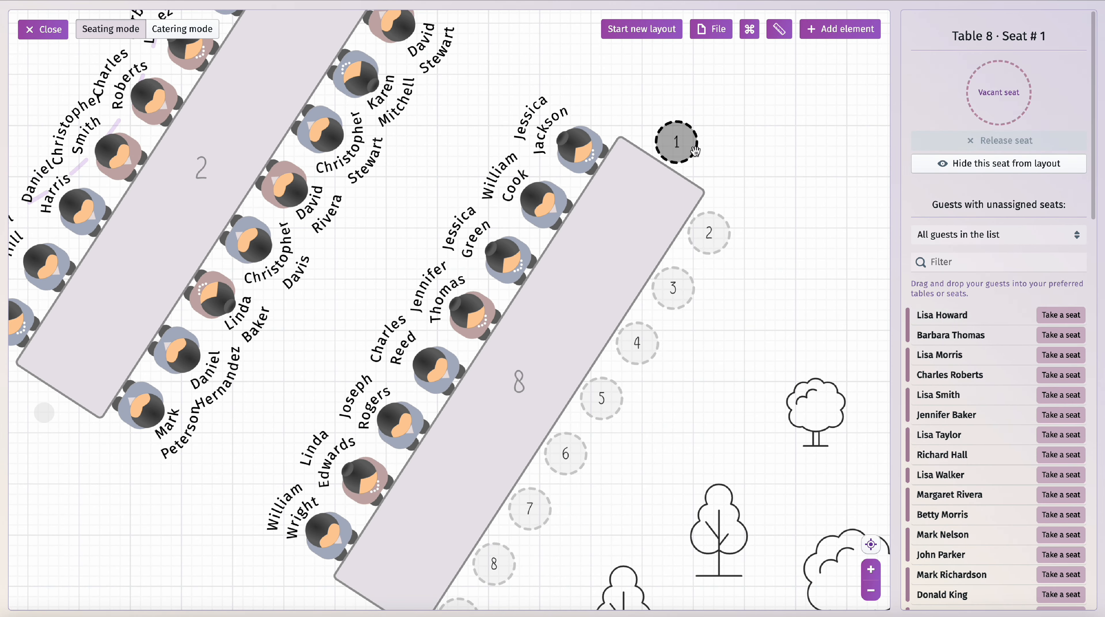
Step: Seat unassigned guests along the other side of long table 8, from the added end seat 1 through seat 9
click(946, 335)
click(709, 234)
click(950, 315)
click(673, 288)
click(972, 335)
click(637, 343)
click(950, 315)
drag(650, 460, 750, 271)
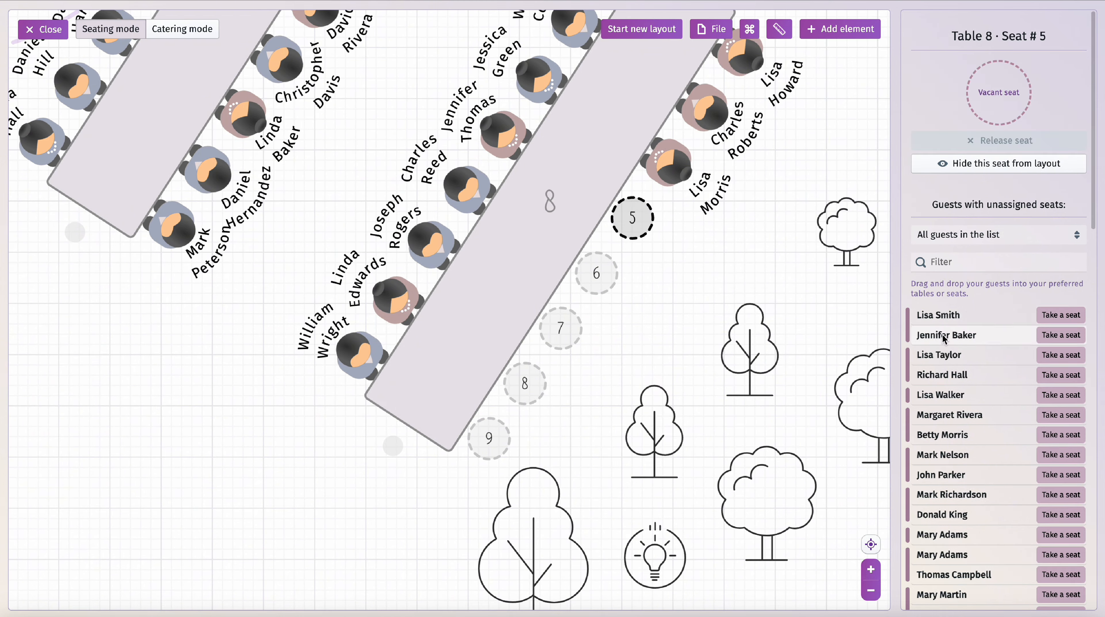
click(944, 335)
drag(938, 315, 560, 341)
drag(606, 272, 545, 342)
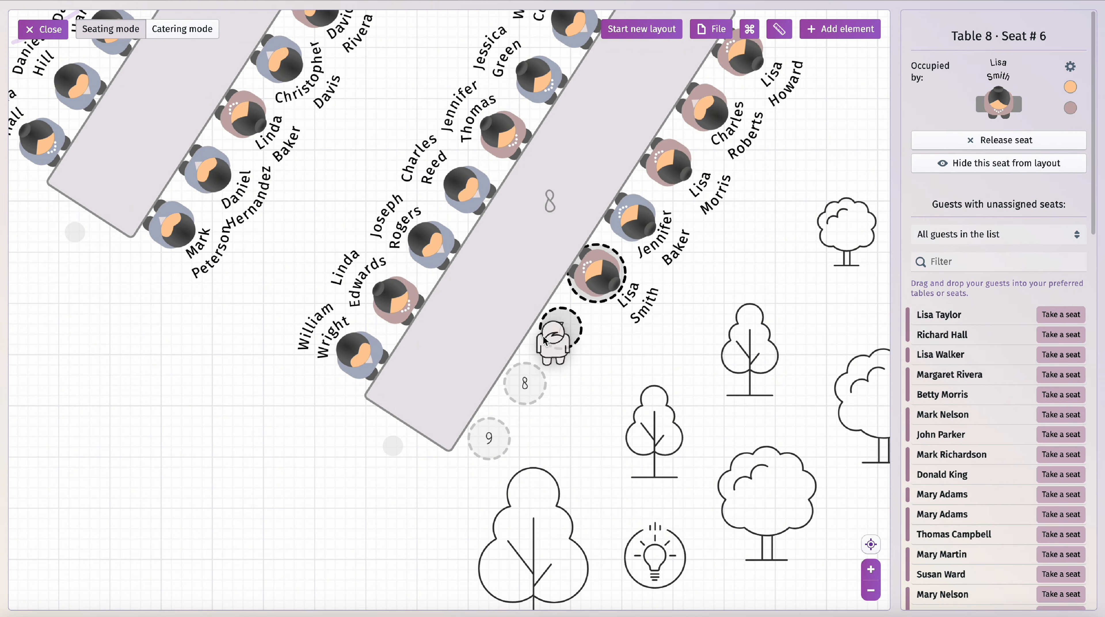
scroll(486, 437, down, 3)
Step: Move the large tree and the small tree near long table 8 farther from the table
click(592, 484)
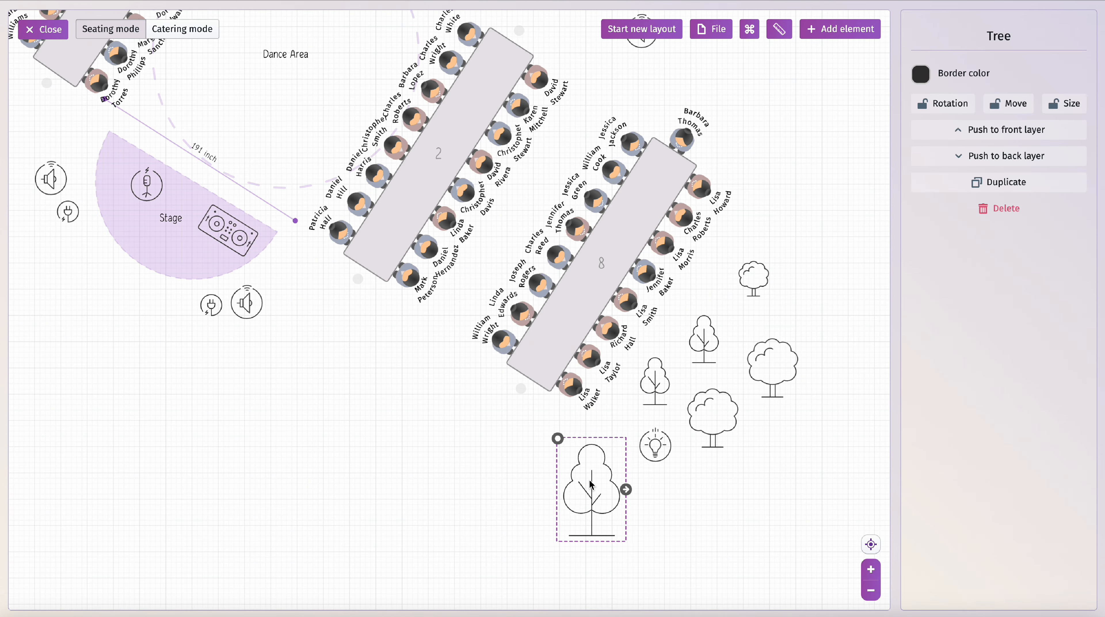
drag(753, 279, 785, 304)
Step: Examine the whole reception layout with its seated tables, stage, dance area and decorations
scroll(742, 307, down, 3)
scroll(625, 321, up, 2)
drag(516, 124, 499, 226)
scroll(499, 226, down, 2)
scroll(549, 249, up, 5)
scroll(530, 387, down, 4)
drag(462, 34, 529, 278)
scroll(653, 280, down, 4)
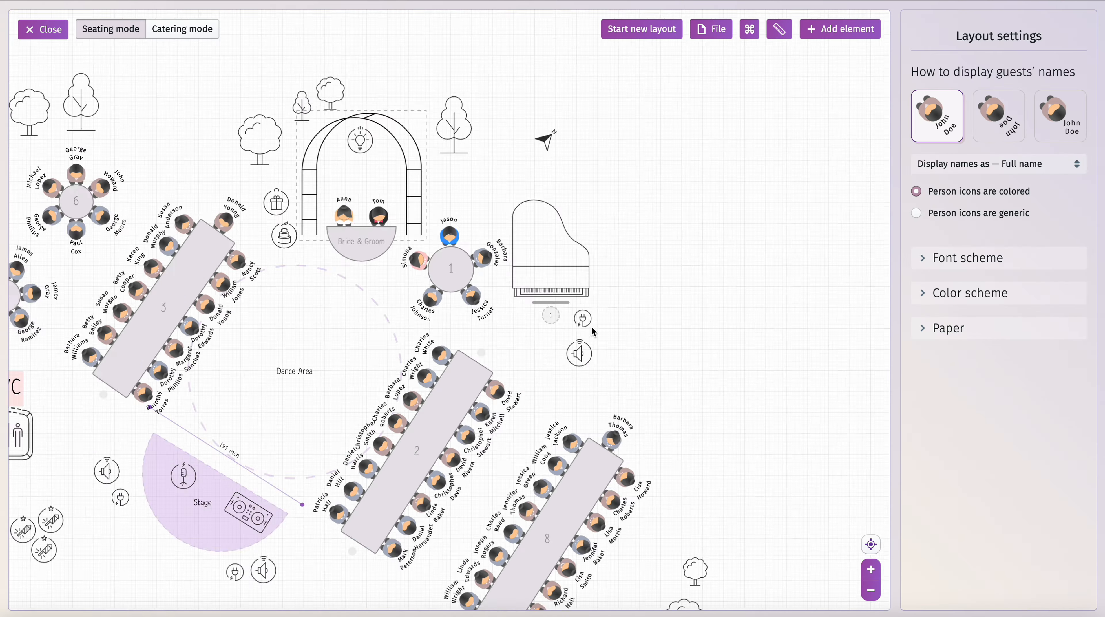
Step: Seat an unassigned guest on the chair in front of the grand piano
scroll(592, 327, up, 5)
click(499, 302)
click(1061, 335)
Step: Rearrange the piano chair, the speaker and the power outlet around the front of the grand piano
drag(669, 197, 700, 278)
drag(609, 265, 693, 261)
drag(556, 353, 744, 364)
drag(713, 475, 539, 298)
drag(436, 213, 570, 338)
drag(546, 185, 446, 175)
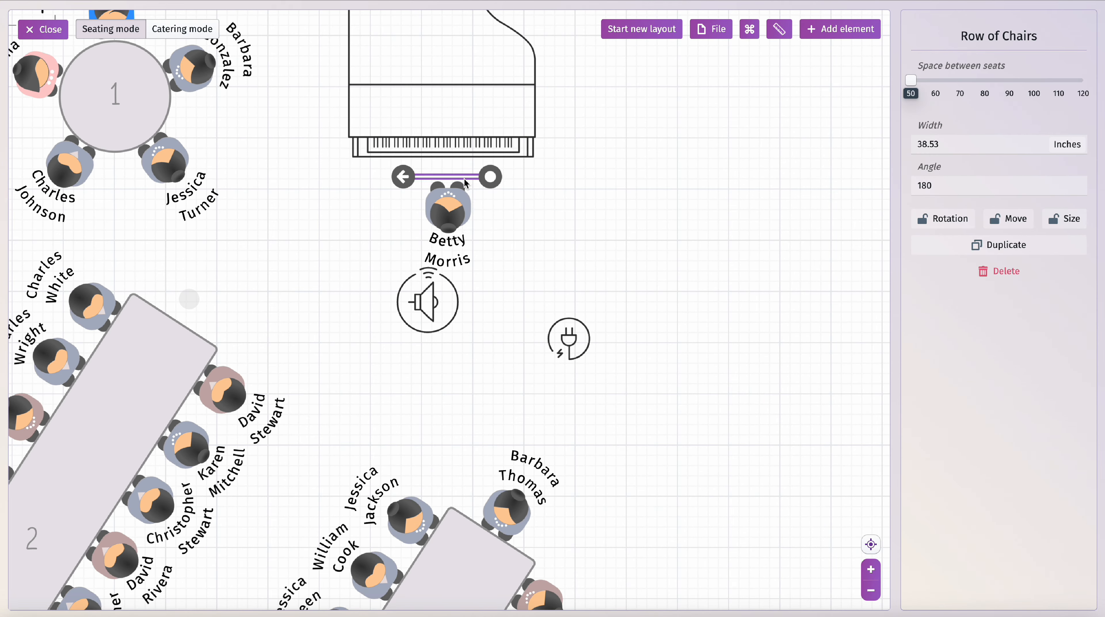
drag(426, 300, 358, 242)
drag(569, 338, 525, 239)
drag(453, 371, 662, 447)
click(510, 501)
Step: Close the reception editor and review the printable seating chart with its attendance notes and export options
scroll(510, 501, down, 2)
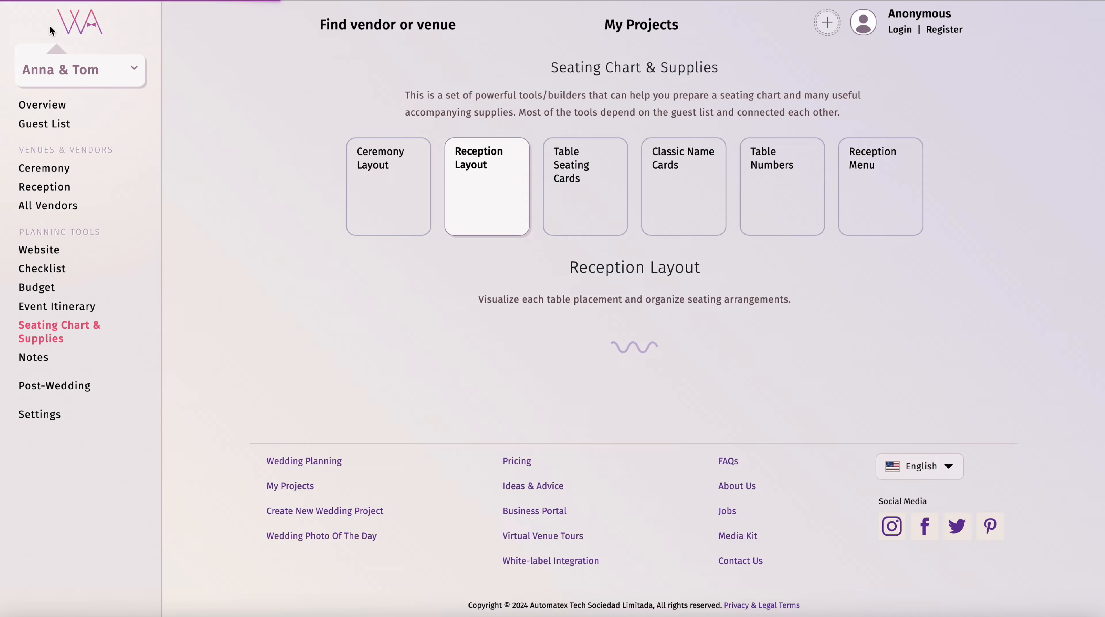
scroll(693, 396, down, 10)
scroll(694, 396, down, 15)
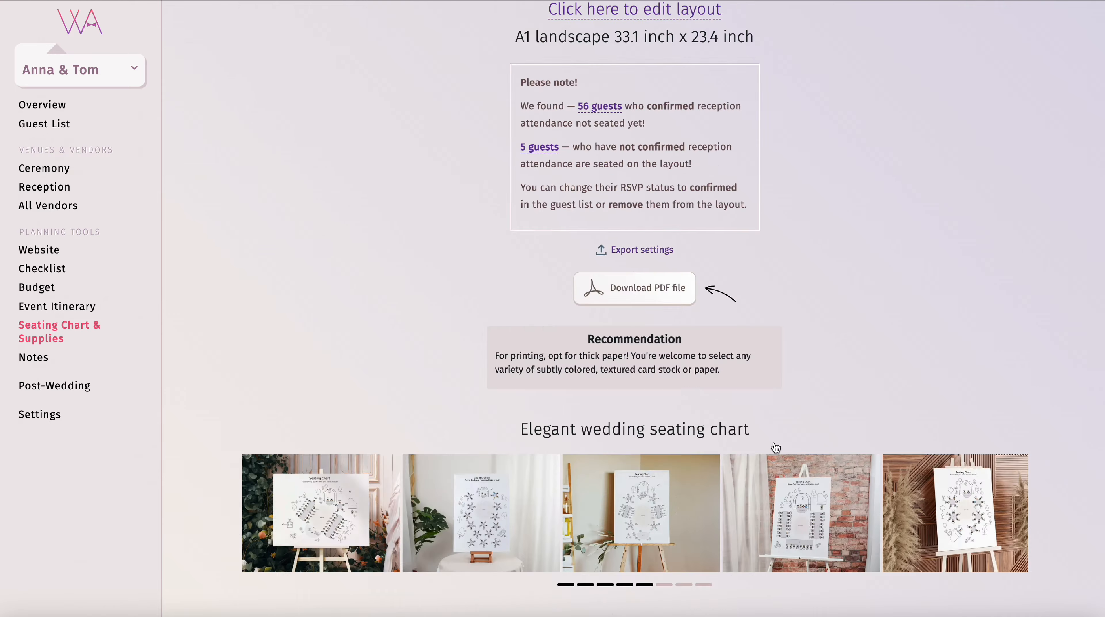
scroll(768, 438, up, 20)
scroll(736, 361, down, 3)
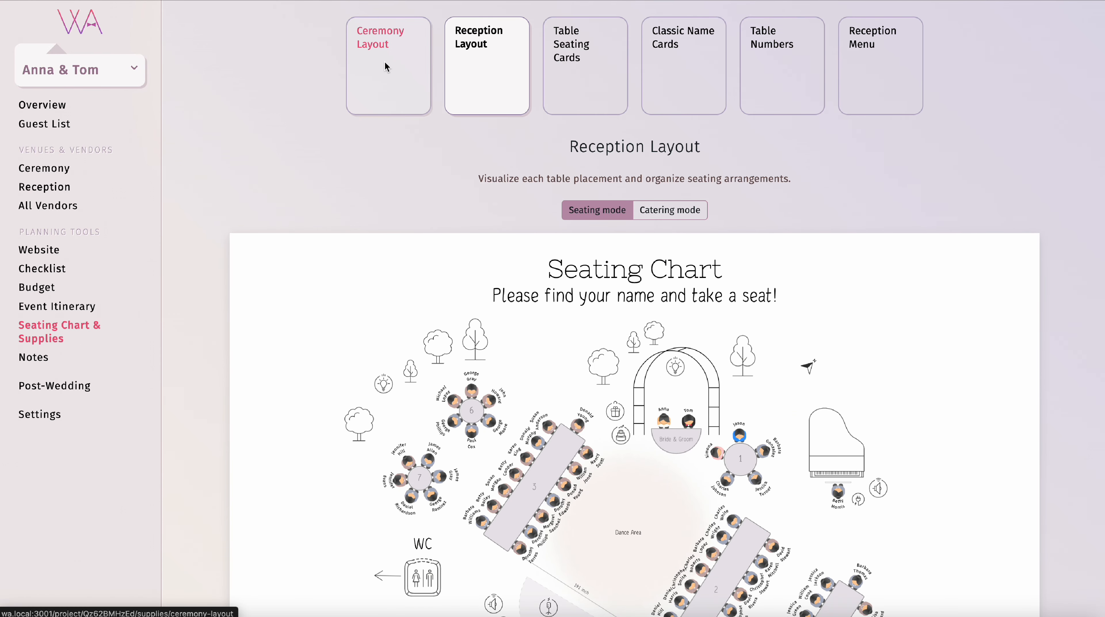
Step: Open the ceremony layout for editing and seat the bride and groom in the two center seats facing the arch
scroll(518, 205, down, 20)
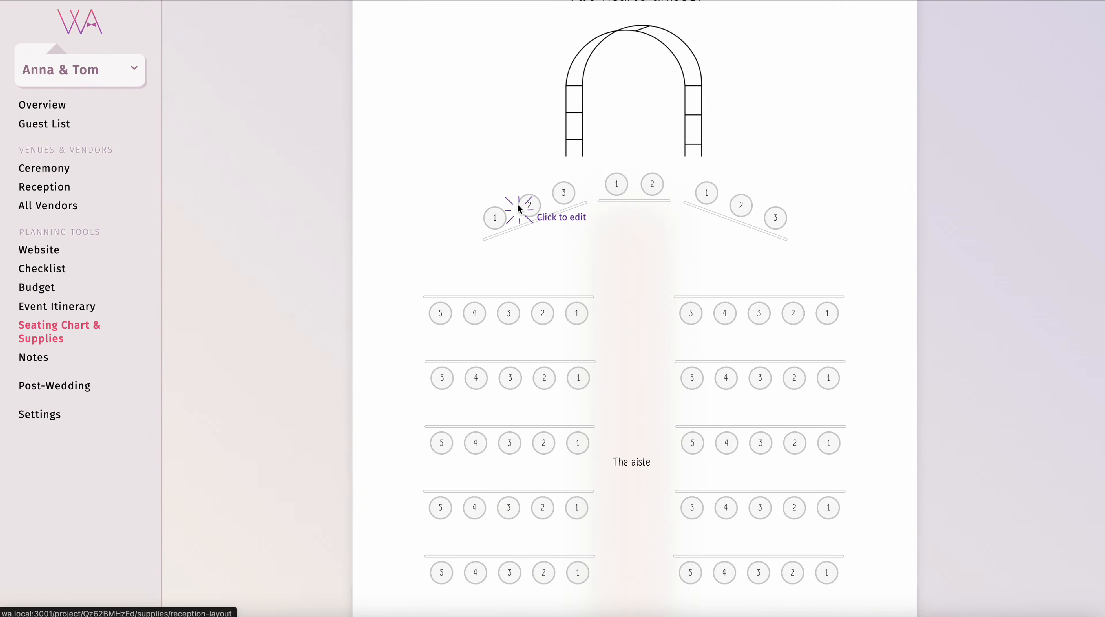
scroll(673, 307, up, 17)
click(673, 307)
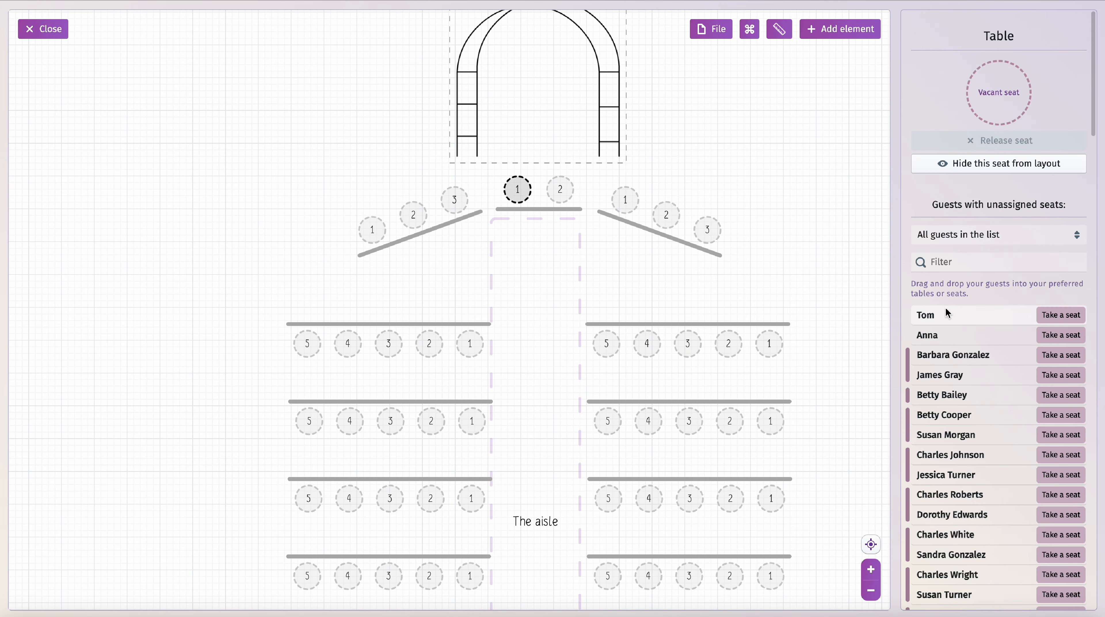
click(571, 190)
Step: Seat one chosen guest on each angled front row, in the seat nearest the bride and groom
text(ja)
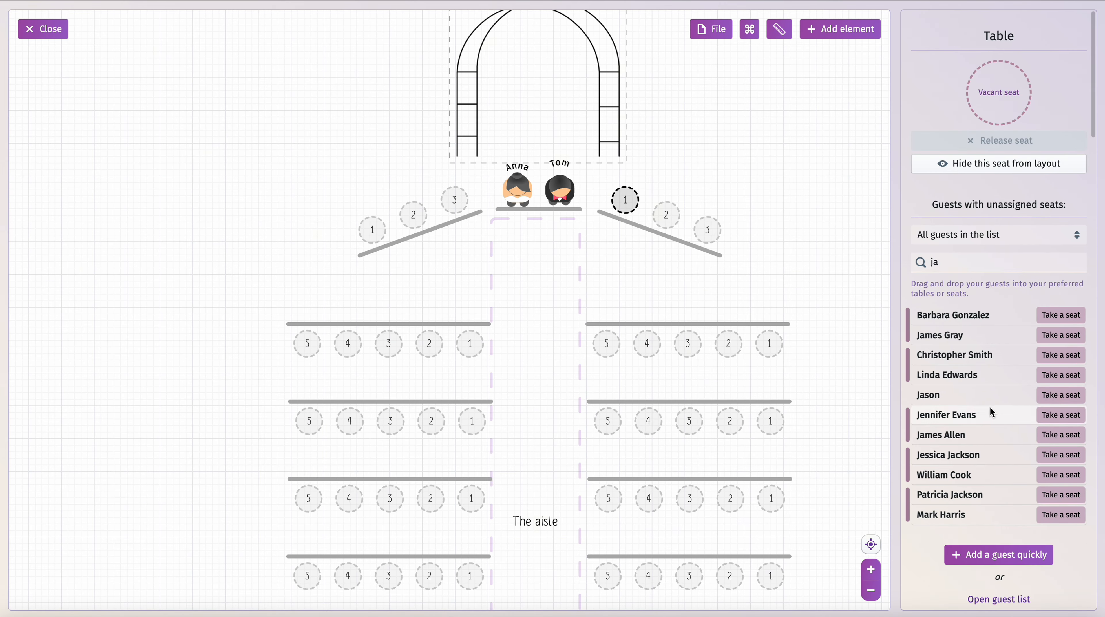
click(1061, 395)
click(454, 200)
scroll(975, 439, down, 20)
click(1061, 406)
Step: Fill the four remaining seats of the two angled front rows with unassigned guests
click(667, 214)
scroll(1005, 252, up, 20)
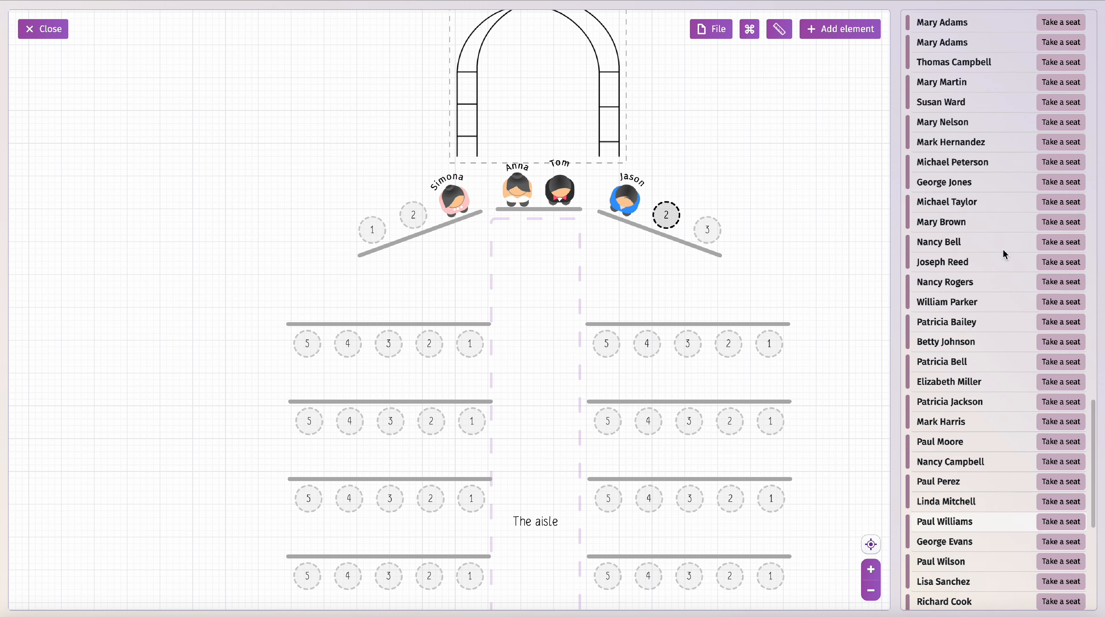
click(1061, 315)
click(707, 229)
click(1061, 315)
click(414, 215)
click(957, 336)
click(372, 230)
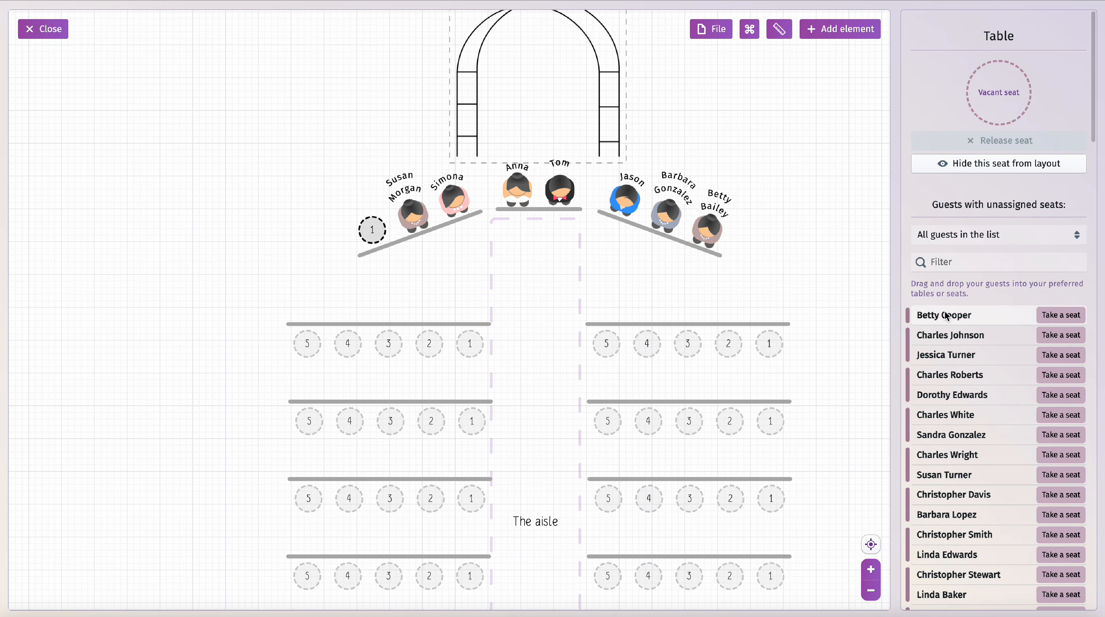
click(949, 315)
Step: Fill all five seats of the first row left of the aisle with unassigned guests
drag(726, 291, 699, 252)
click(290, 305)
scroll(291, 305, up, 5)
click(1061, 335)
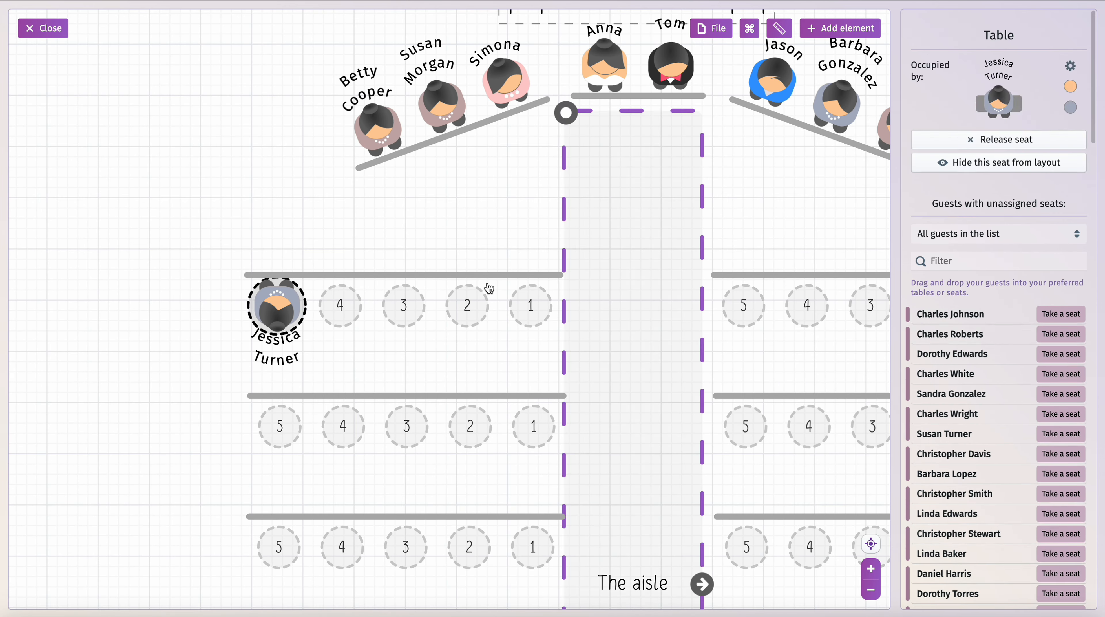
click(341, 306)
click(1061, 315)
click(405, 306)
drag(954, 315, 406, 307)
drag(955, 314, 471, 309)
drag(955, 315, 532, 310)
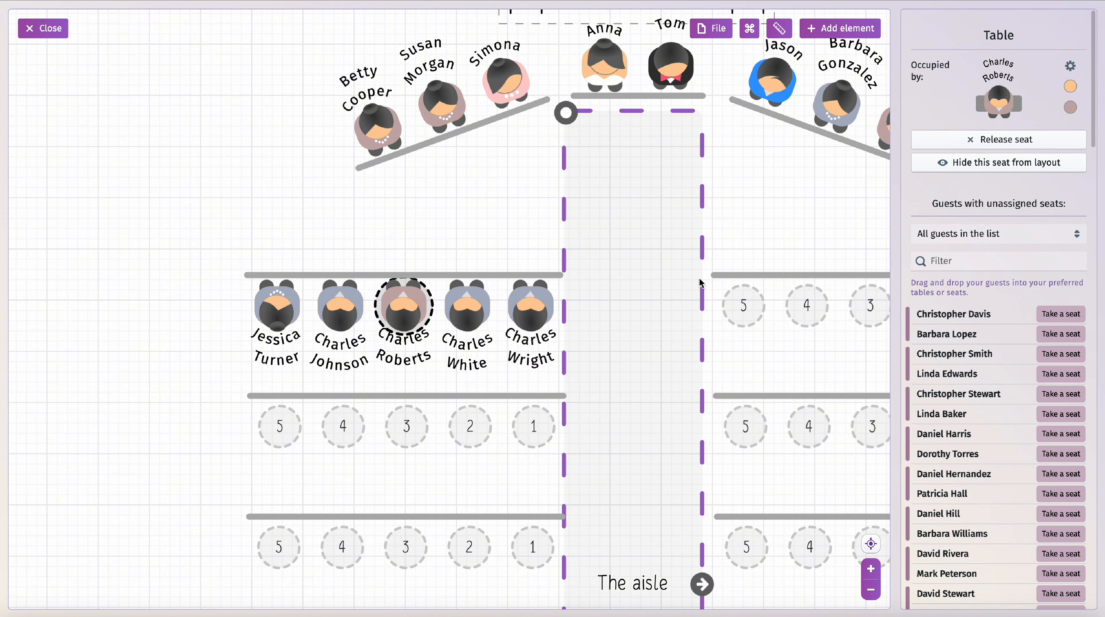
Step: Fill all five seats of the first row right of the aisle with unassigned guests
drag(836, 319, 613, 304)
click(521, 291)
click(978, 316)
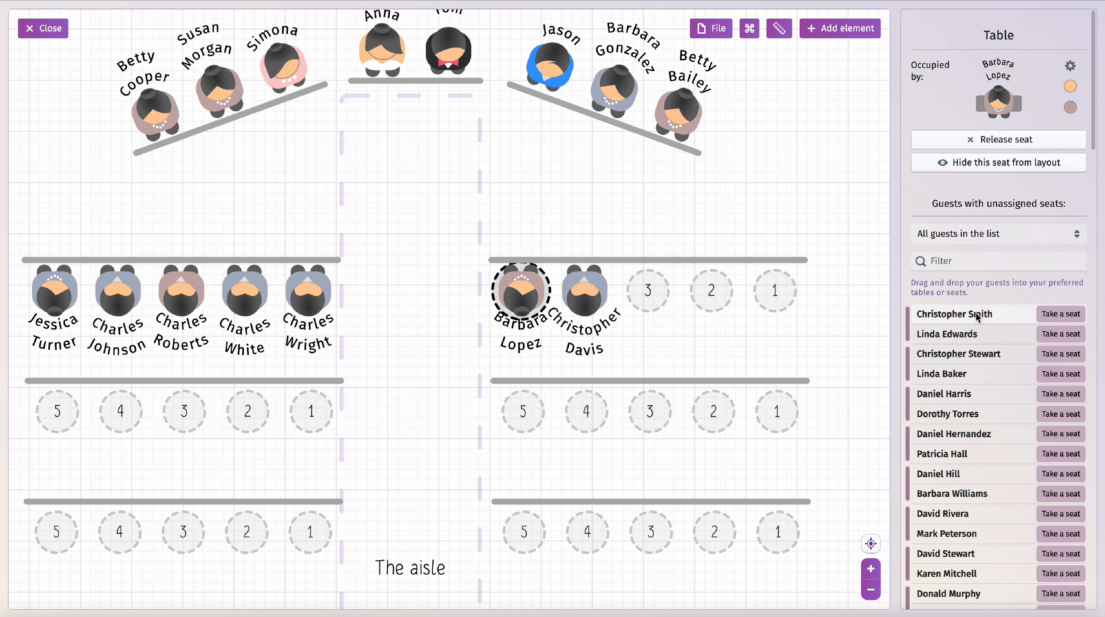
Step: Display only first names in the second name orientation style, and widen the first row right of the aisle
click(1015, 165)
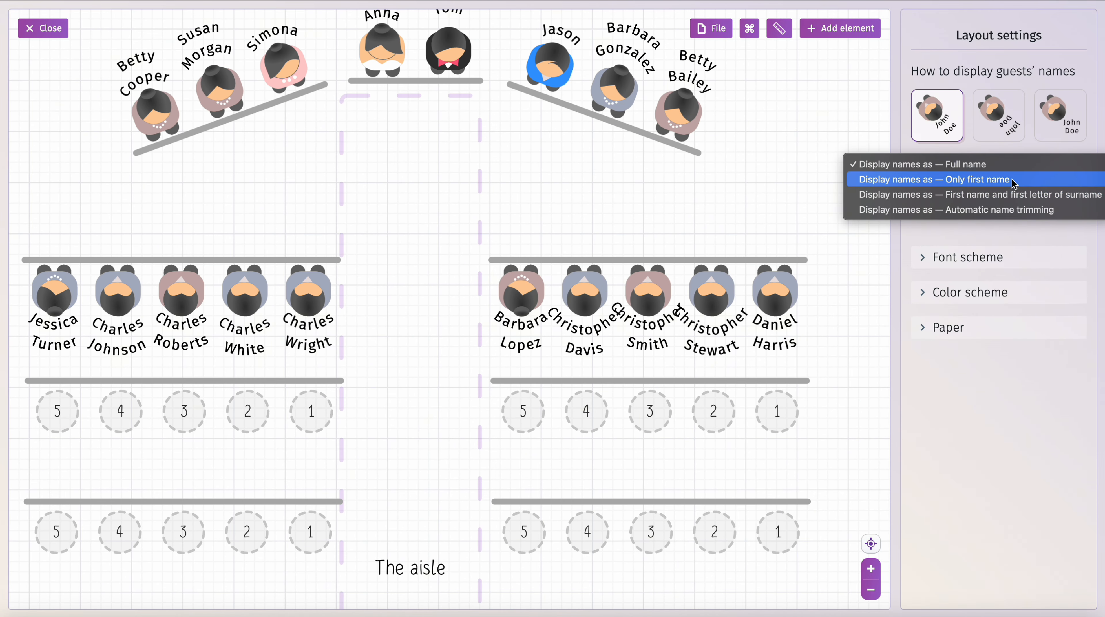
click(1013, 179)
click(999, 115)
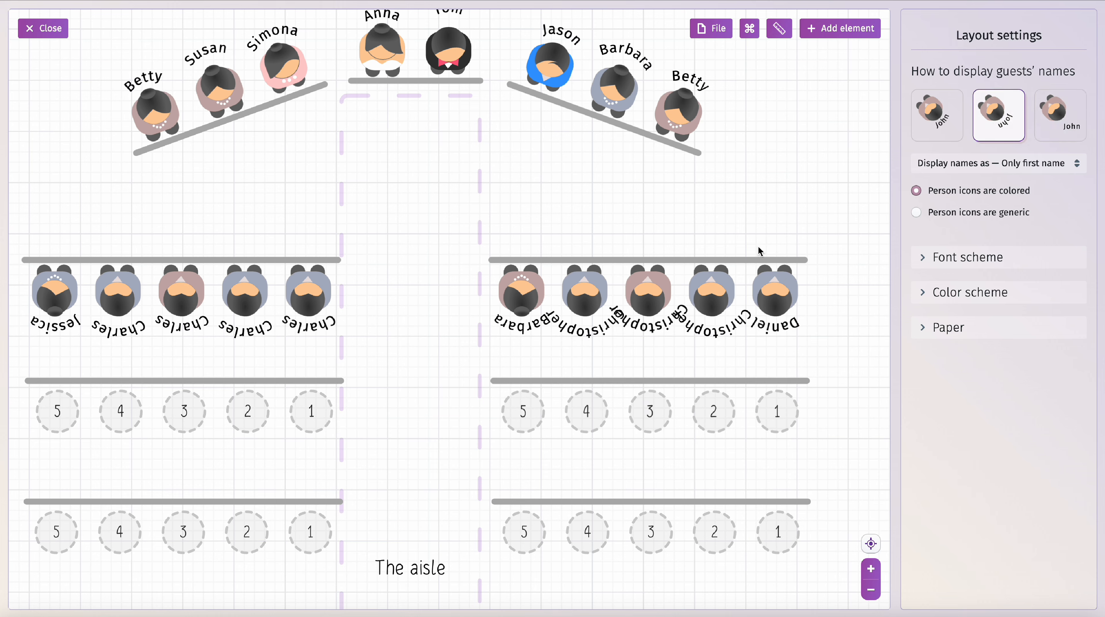
click(757, 260)
drag(806, 260, 818, 260)
Step: Fill all five seats of the second row right of the aisle with unassigned guests
click(523, 411)
click(959, 354)
click(587, 411)
click(983, 391)
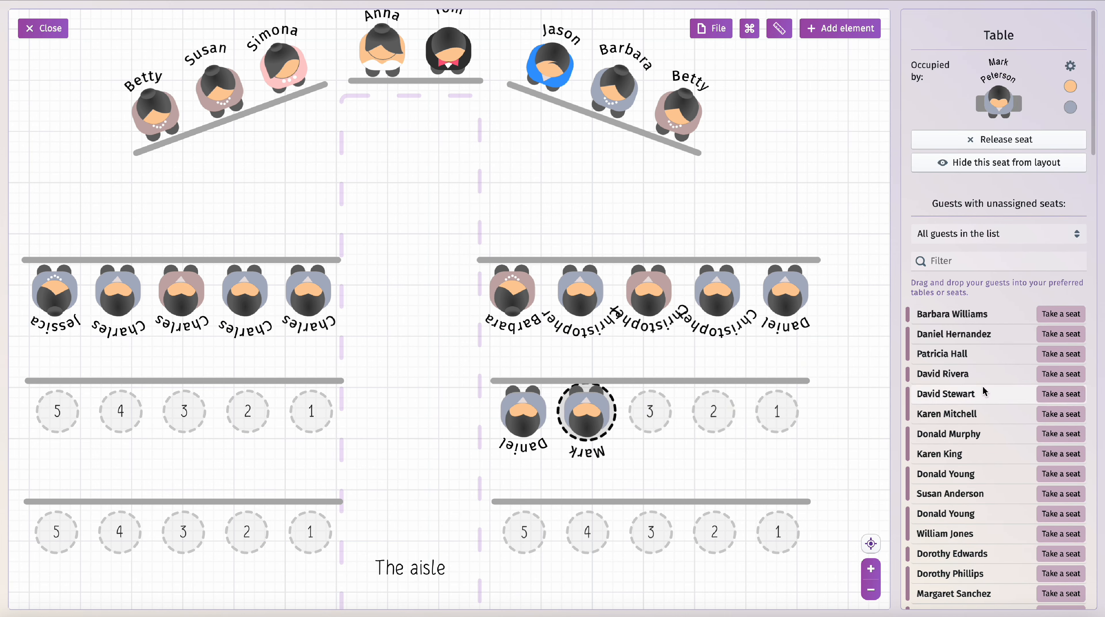
click(650, 412)
click(981, 374)
click(714, 411)
click(982, 374)
click(778, 411)
click(981, 374)
Step: Seat unassigned guests in the second row left of the aisle and in the third row on both sides
drag(866, 428, 948, 349)
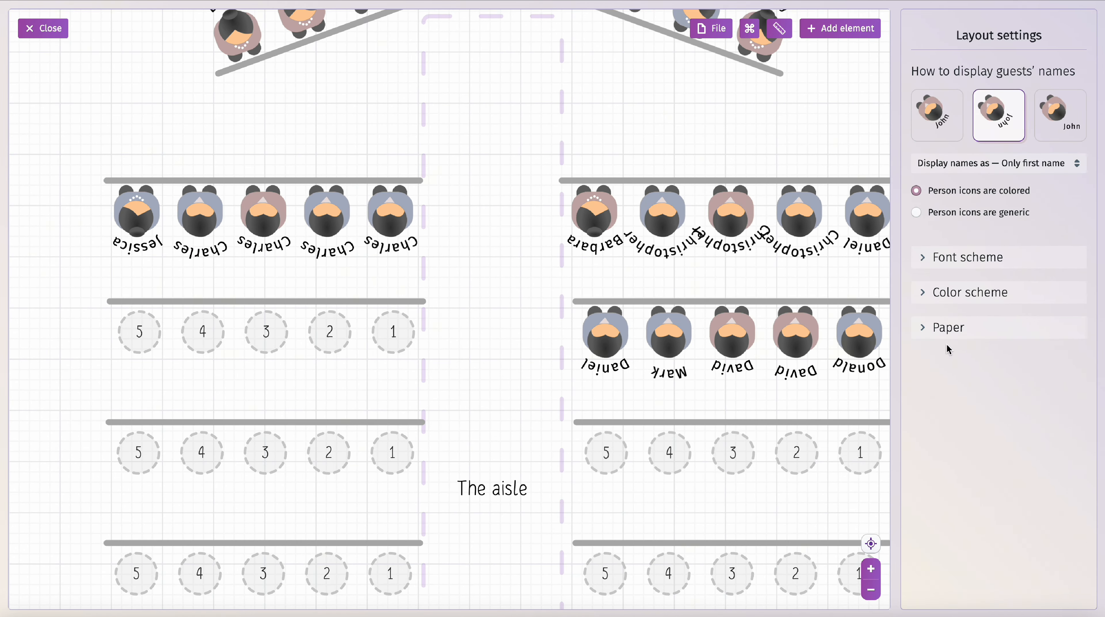
click(139, 332)
click(1061, 313)
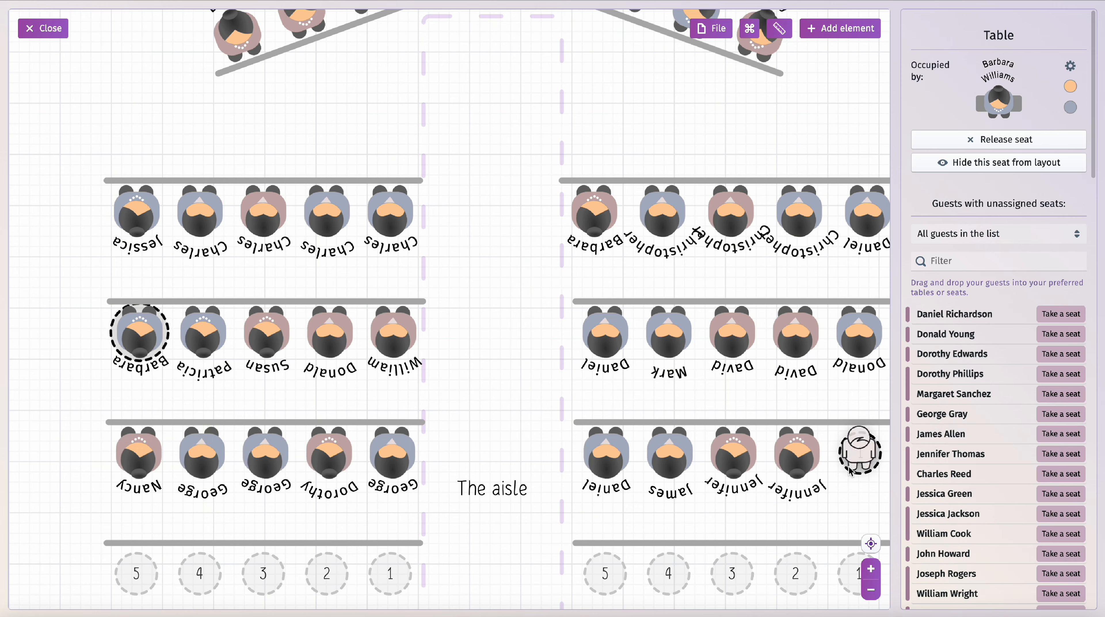
Step: Fill the fourth row on both sides of the aisle with unassigned guests
drag(849, 471, 722, 140)
click(800, 190)
click(1060, 313)
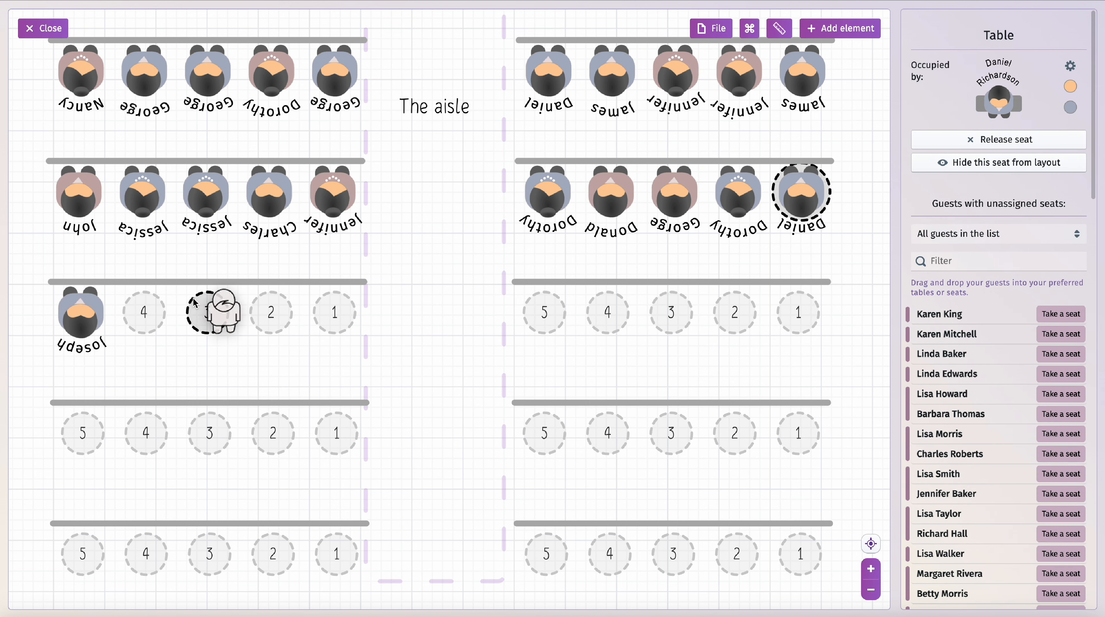
Step: Fill the fifth row on both sides of the aisle with unassigned guests
drag(963, 336, 335, 313)
drag(961, 335, 576, 318)
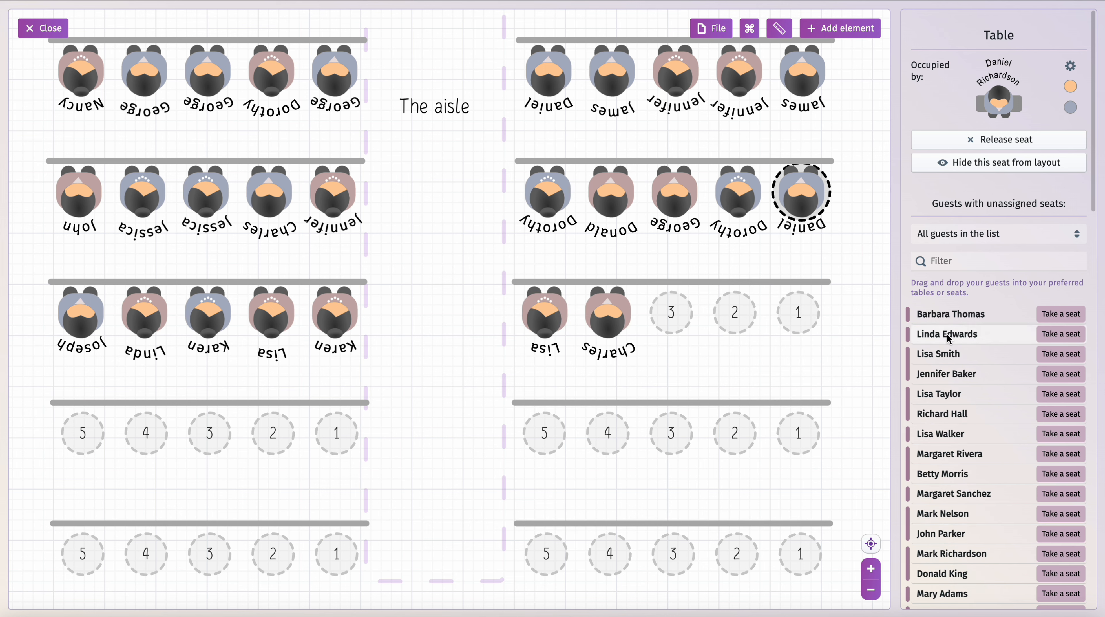
drag(870, 428, 855, 233)
Step: Seat unassigned guests throughout the sixth row on both sides of the aisle
click(69, 239)
drag(961, 314, 69, 240)
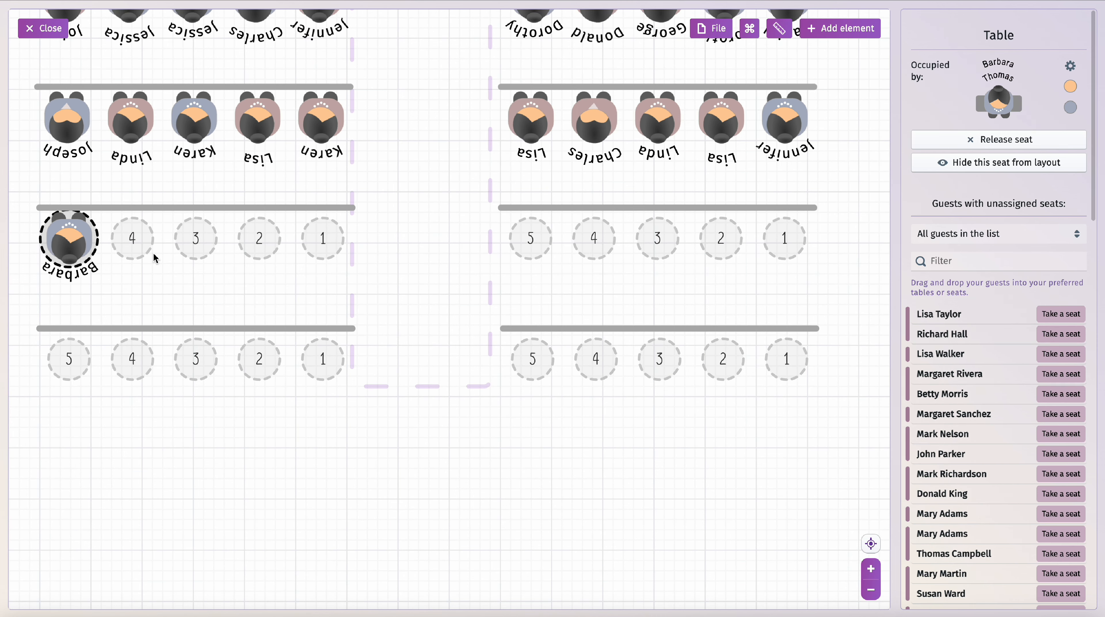
drag(917, 354, 259, 240)
drag(929, 354, 322, 243)
drag(934, 374, 530, 251)
drag(933, 335, 657, 249)
drag(935, 335, 719, 248)
drag(933, 354, 785, 238)
Step: Seat unassigned guests throughout the last row, the seventh, on both sides of the aisle
drag(934, 374, 124, 352)
drag(972, 374, 190, 354)
drag(974, 394, 255, 361)
drag(976, 394, 528, 359)
drag(977, 394, 592, 362)
drag(968, 394, 721, 361)
drag(955, 394, 784, 361)
Step: Examine the whole ceremony layout with its seated rows and arch, and close the editor
click(645, 409)
scroll(645, 409, down, 10)
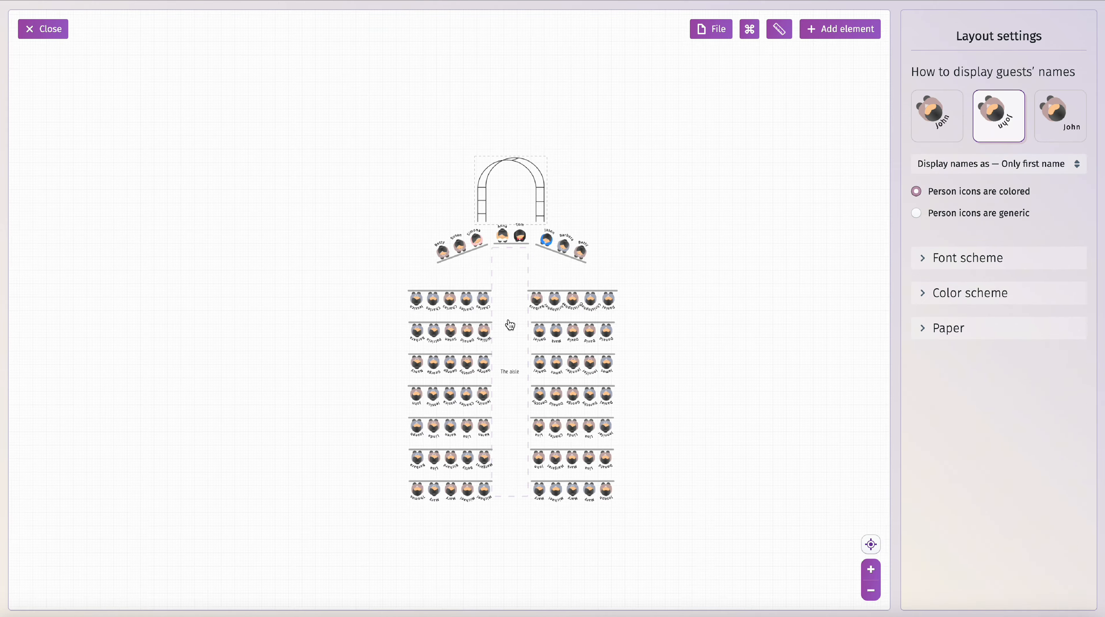
scroll(510, 331, up, 5)
drag(509, 333, 412, 332)
drag(681, 394, 736, 411)
click(47, 30)
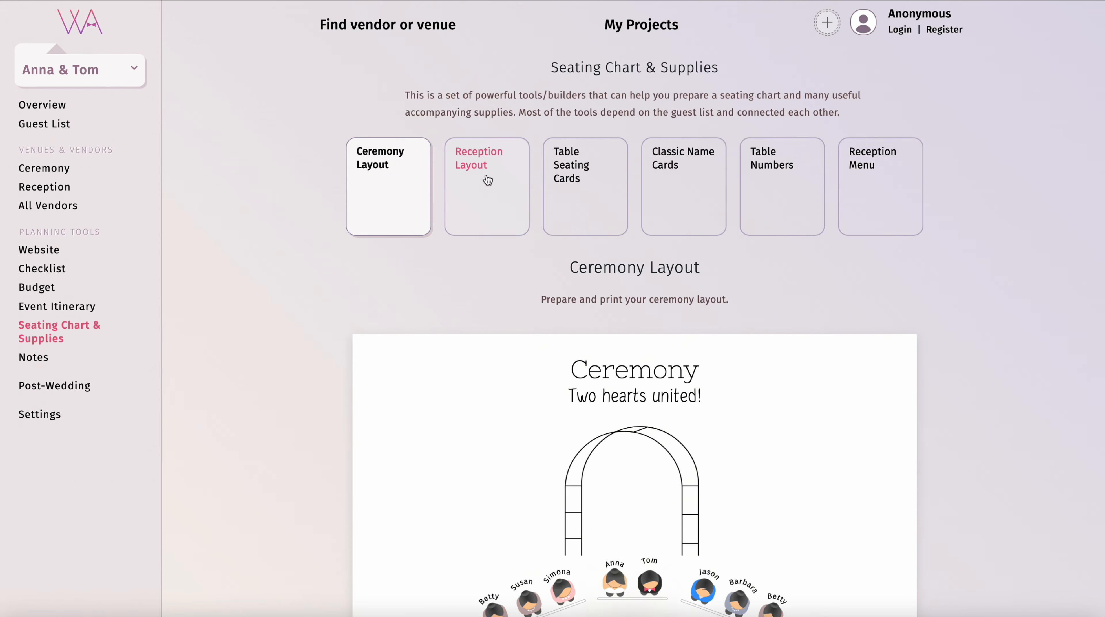
Step: Open the table seating cards and look through them from Bride & Groom to table 7
click(488, 180)
click(603, 192)
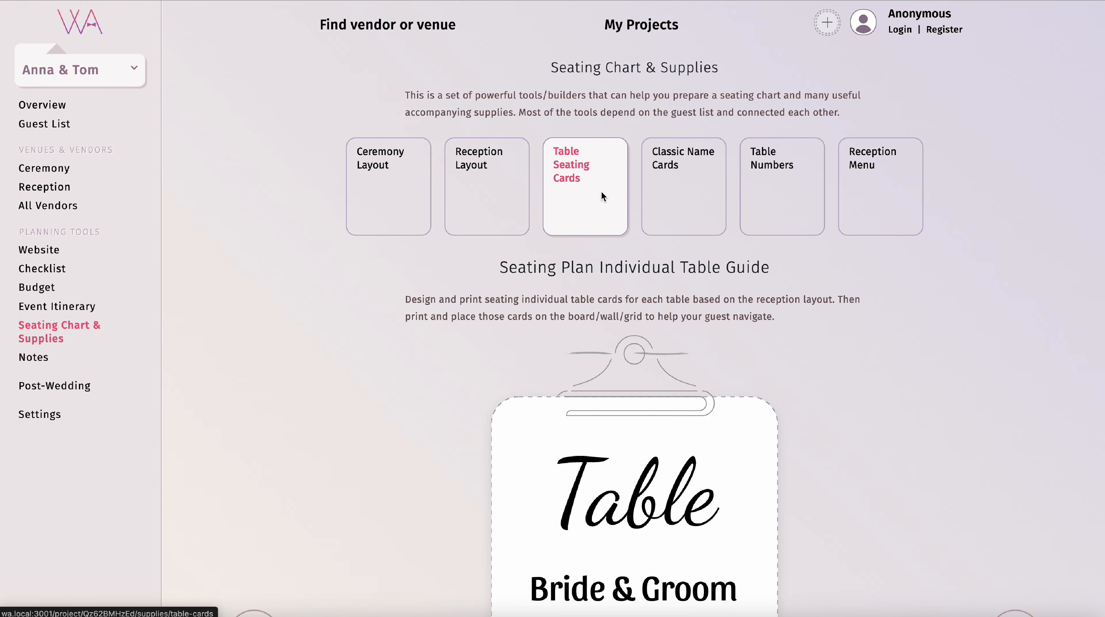
scroll(915, 375, down, 5)
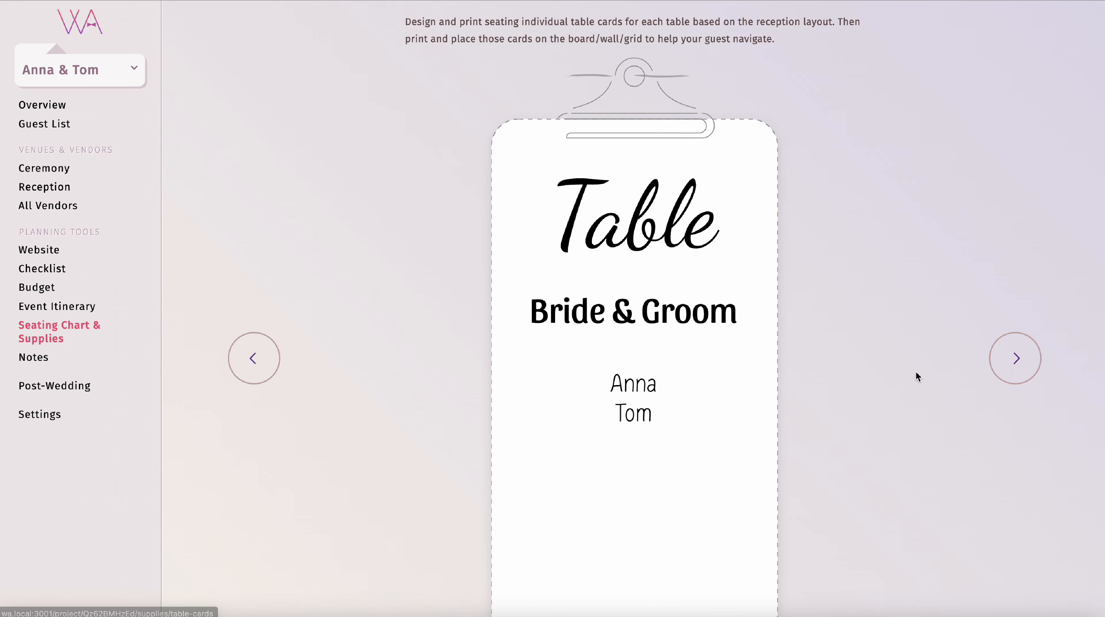
click(1037, 361)
click(1025, 360)
click(1017, 479)
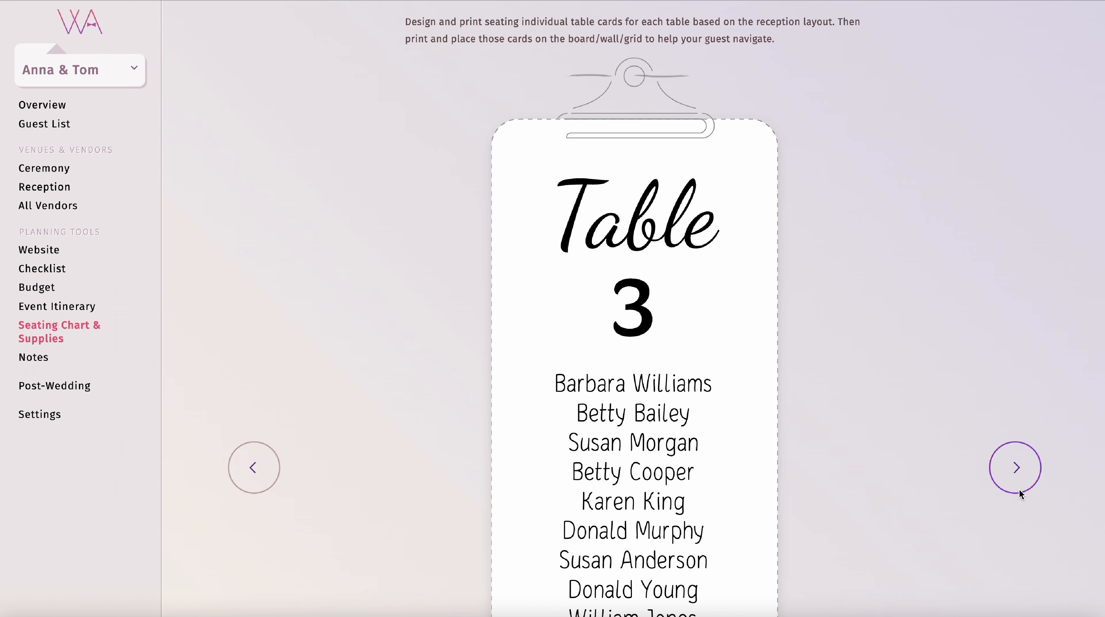
click(1016, 480)
click(1016, 480)
click(1016, 479)
scroll(908, 382, down, 5)
scroll(994, 359, up, 3)
click(1002, 352)
scroll(906, 357, down, 2)
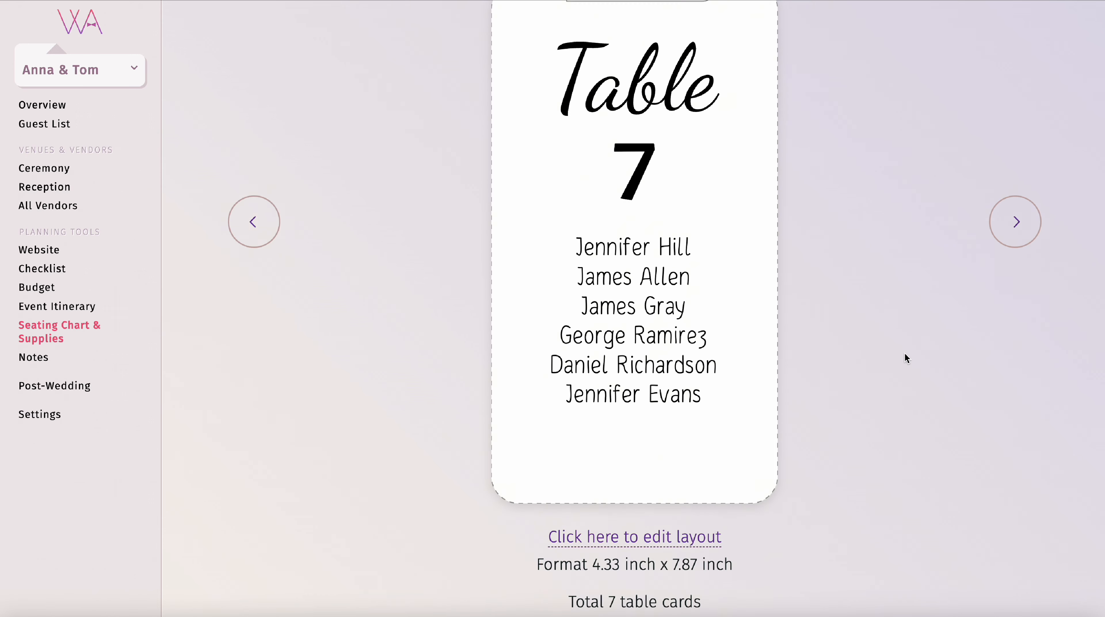
Step: Preview the table 7 seating card in full screen and close the preview
scroll(906, 358, up, 3)
scroll(904, 353, down, 5)
click(660, 471)
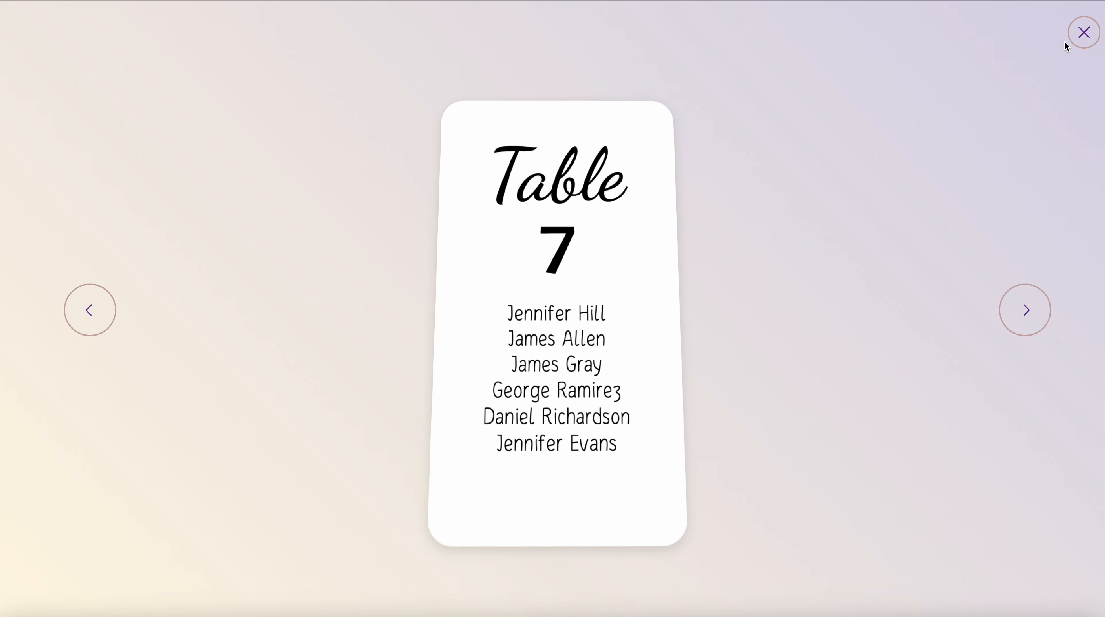
click(1083, 33)
Step: Open the Classic Name Cards and set the template for all name cards to Simple card
scroll(859, 239, up, 10)
click(702, 191)
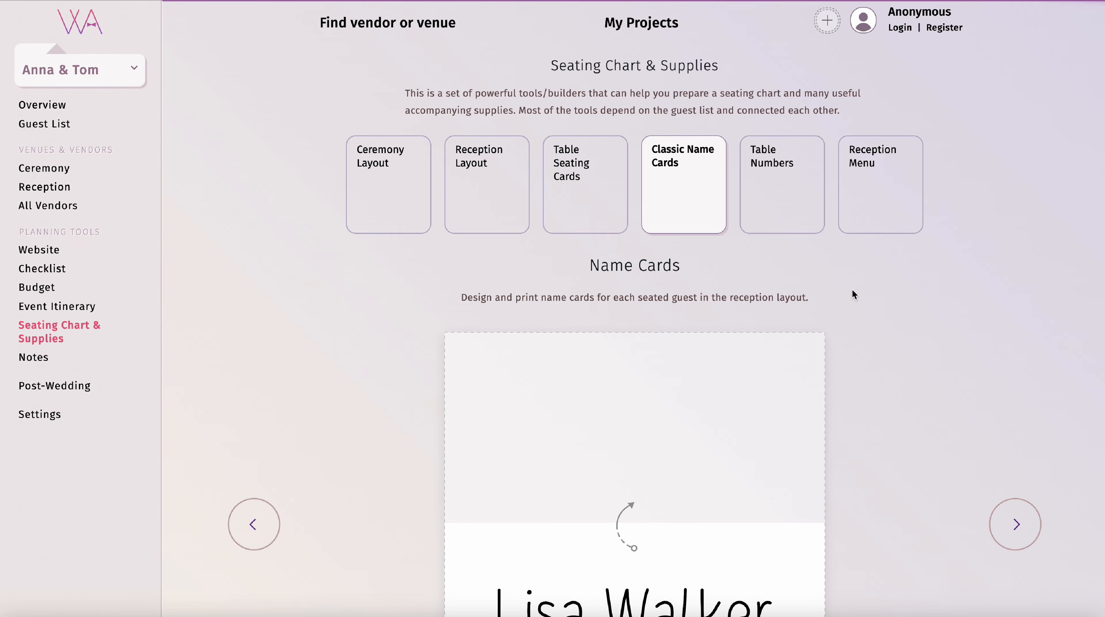
scroll(941, 308, down, 5)
click(666, 525)
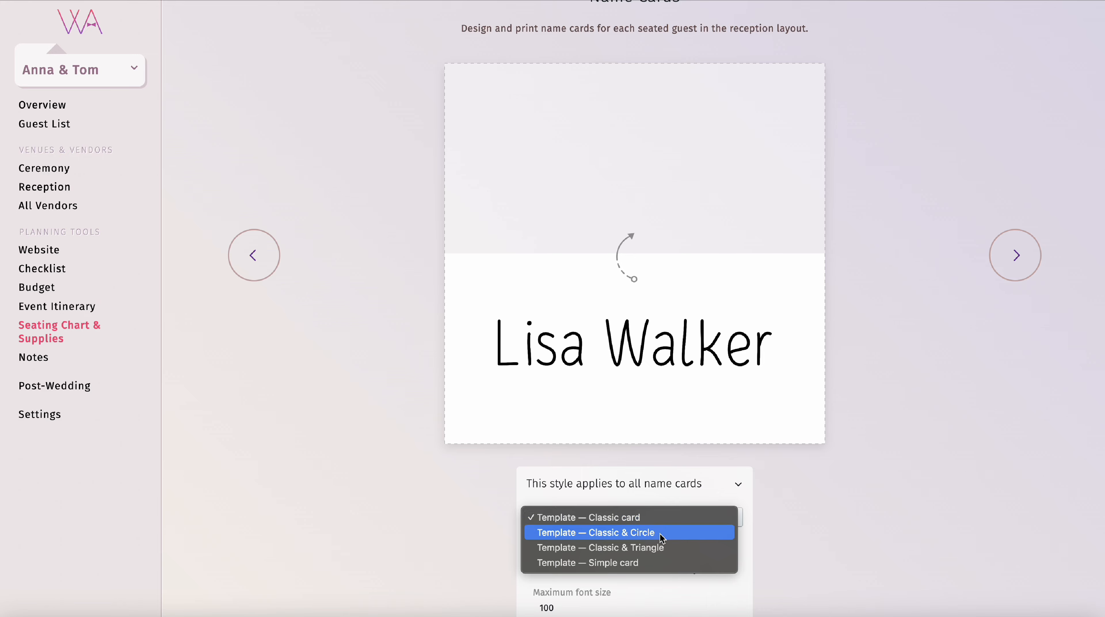
click(659, 562)
scroll(972, 280, up, 3)
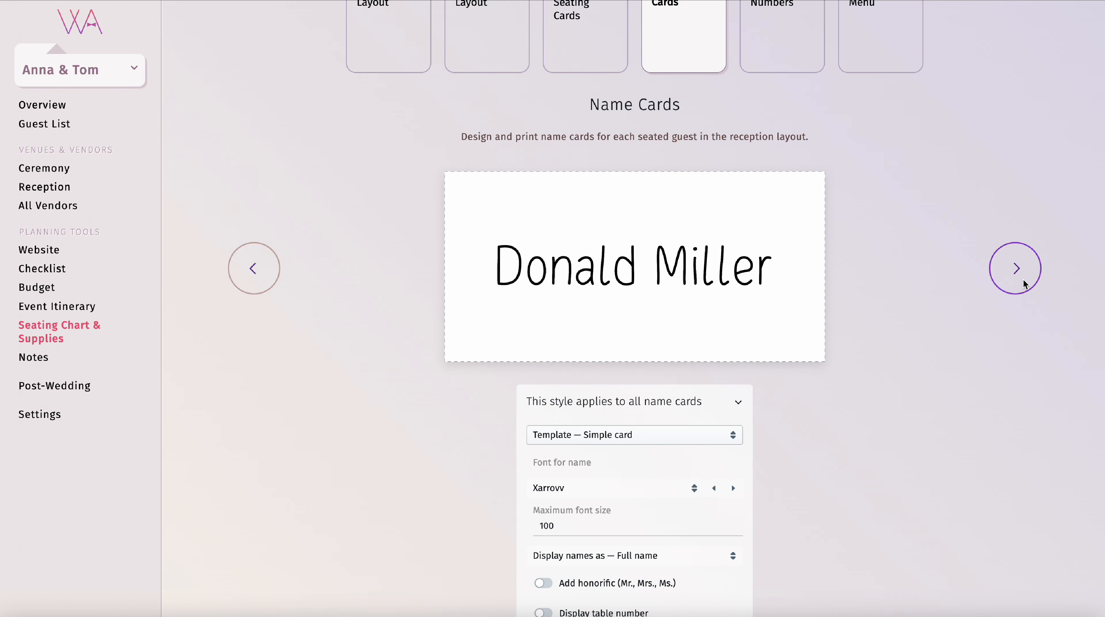
scroll(938, 313, up, 3)
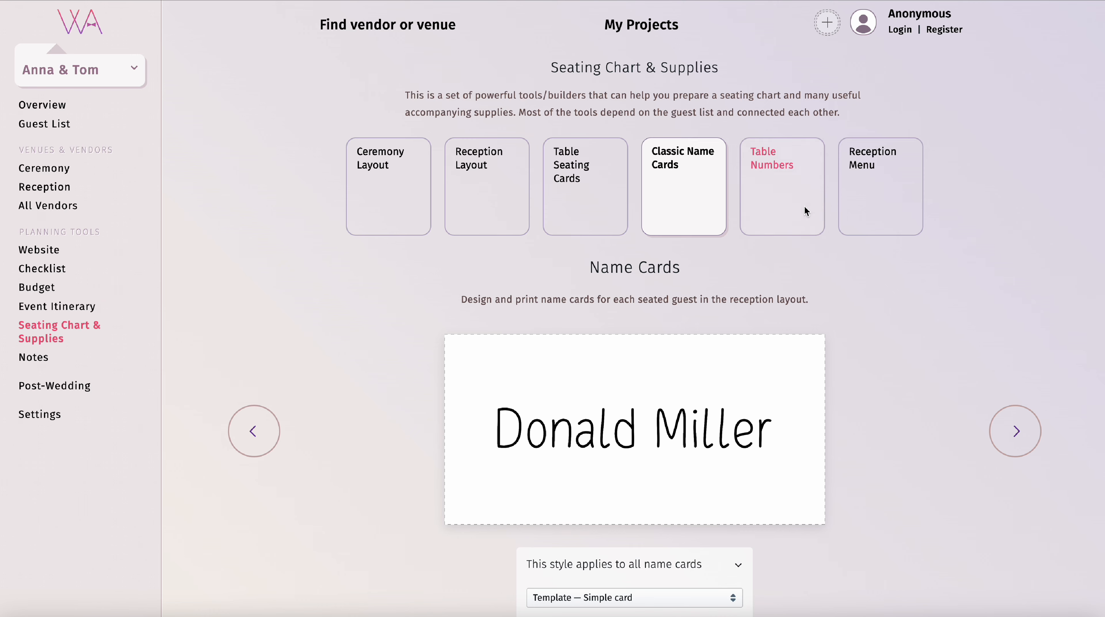
Step: Show the table number at Top Center with the prefix Table and a meal icon on all name cards, and check several cards
scroll(883, 303, down, 5)
scroll(621, 568, down, 2)
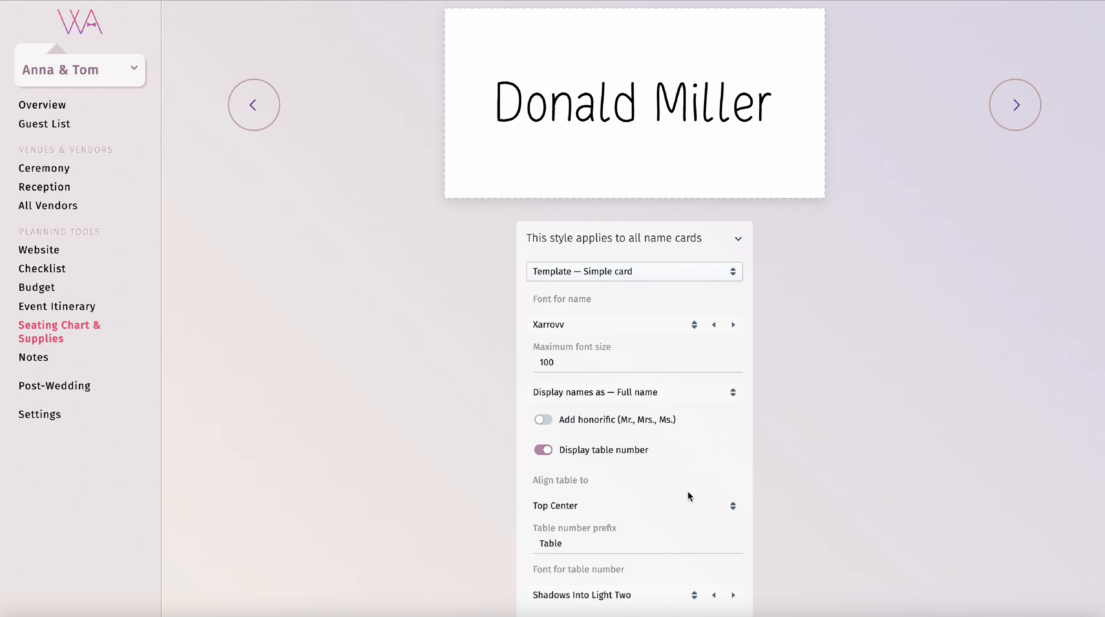
scroll(654, 525, down, 2)
scroll(910, 352, up, 6)
click(1020, 287)
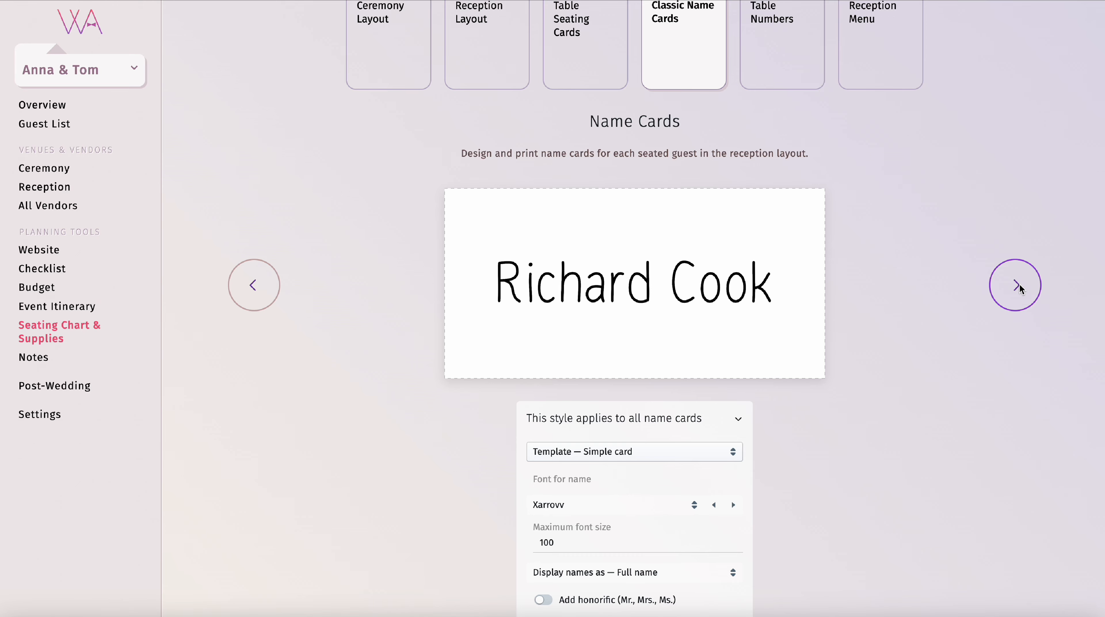
scroll(925, 285, up, 1)
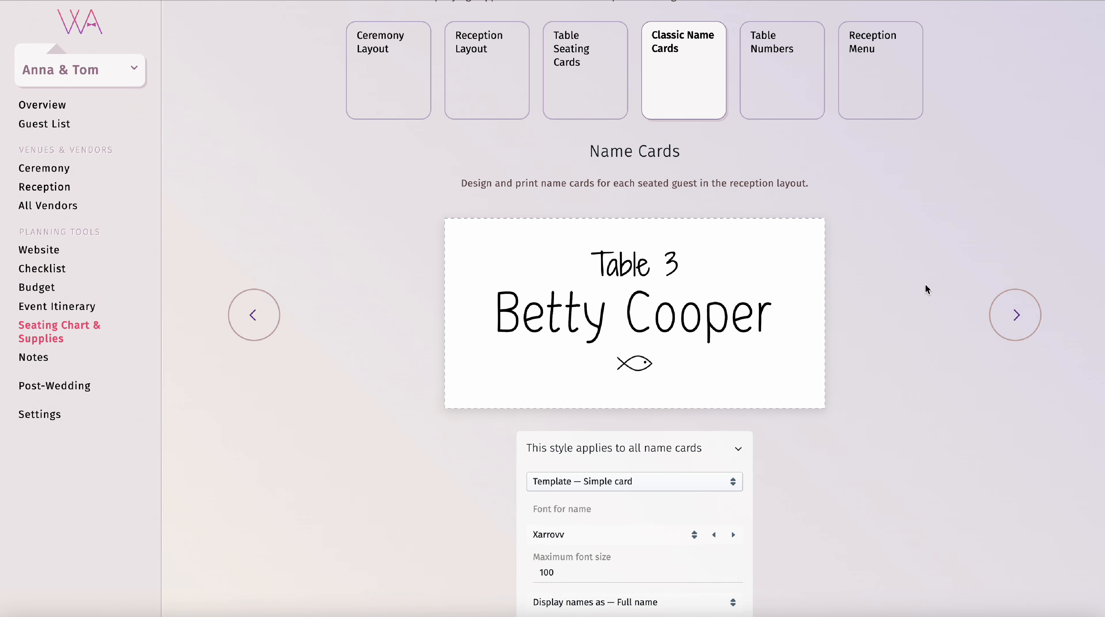
Step: Open the table number cards and preview the table 1 card in full screen
scroll(886, 321, down, 10)
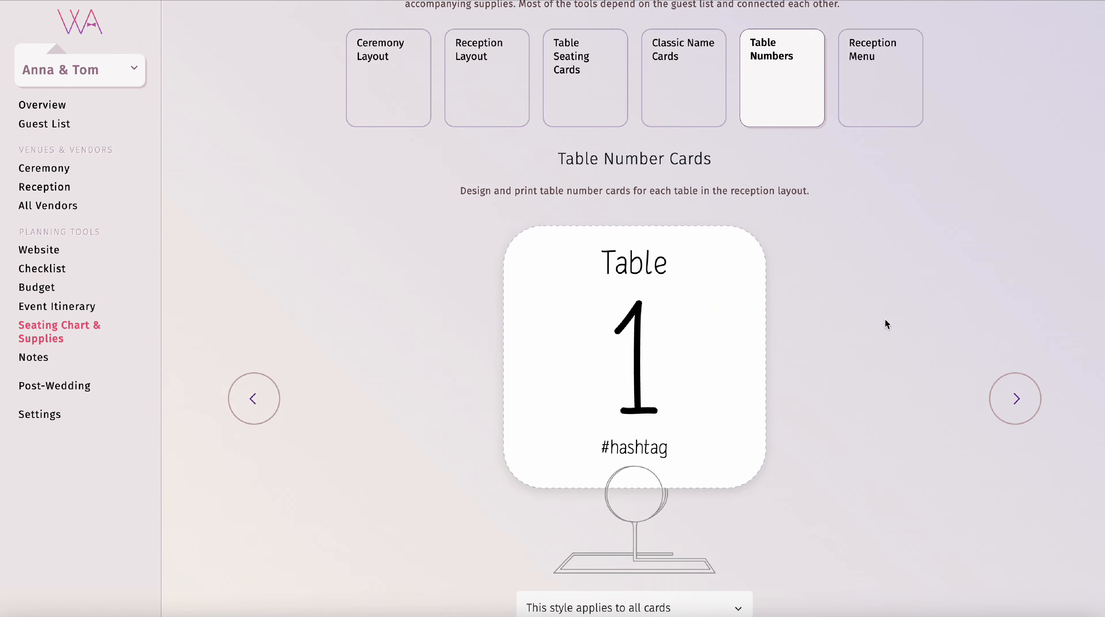
click(665, 518)
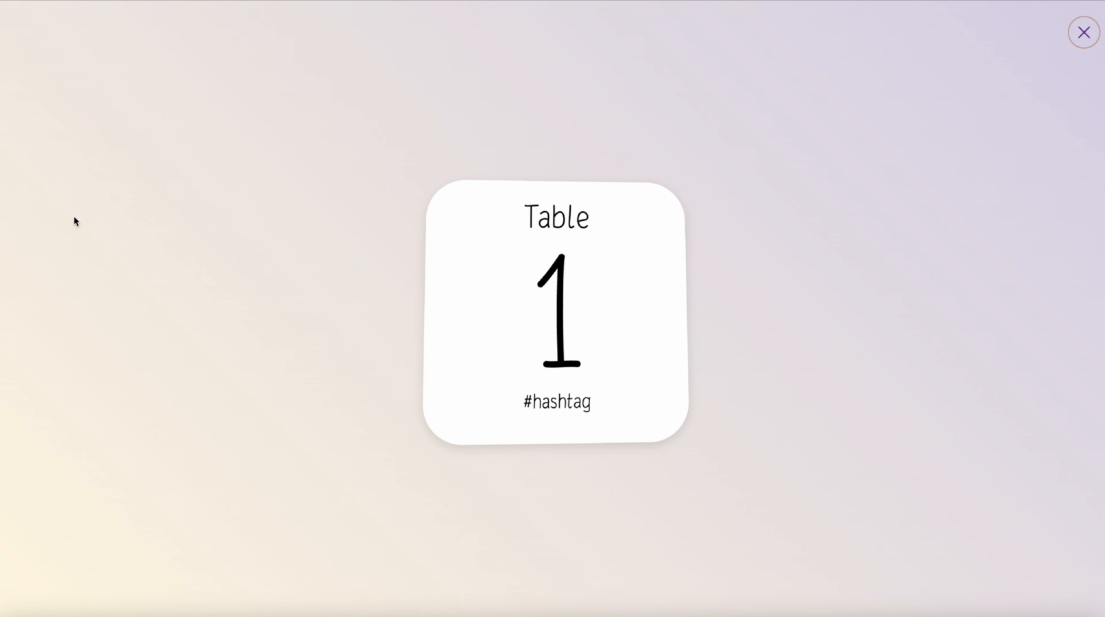
key(Escape)
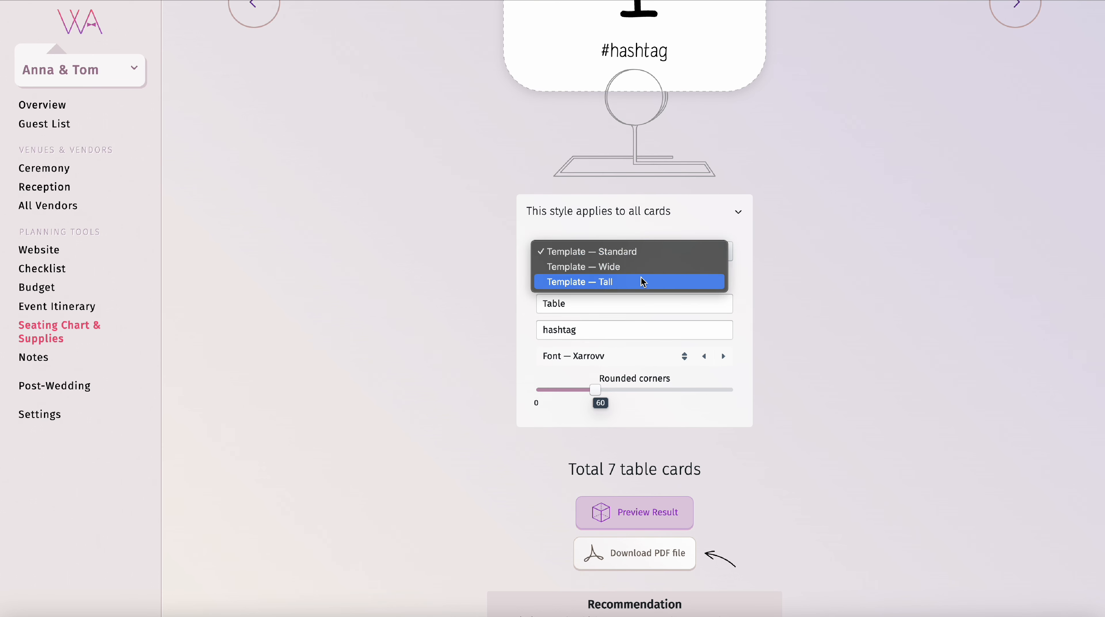
Step: Set the template for all table number cards to Tall, preview the result and close the preview
click(643, 282)
scroll(812, 378, down, 3)
click(624, 554)
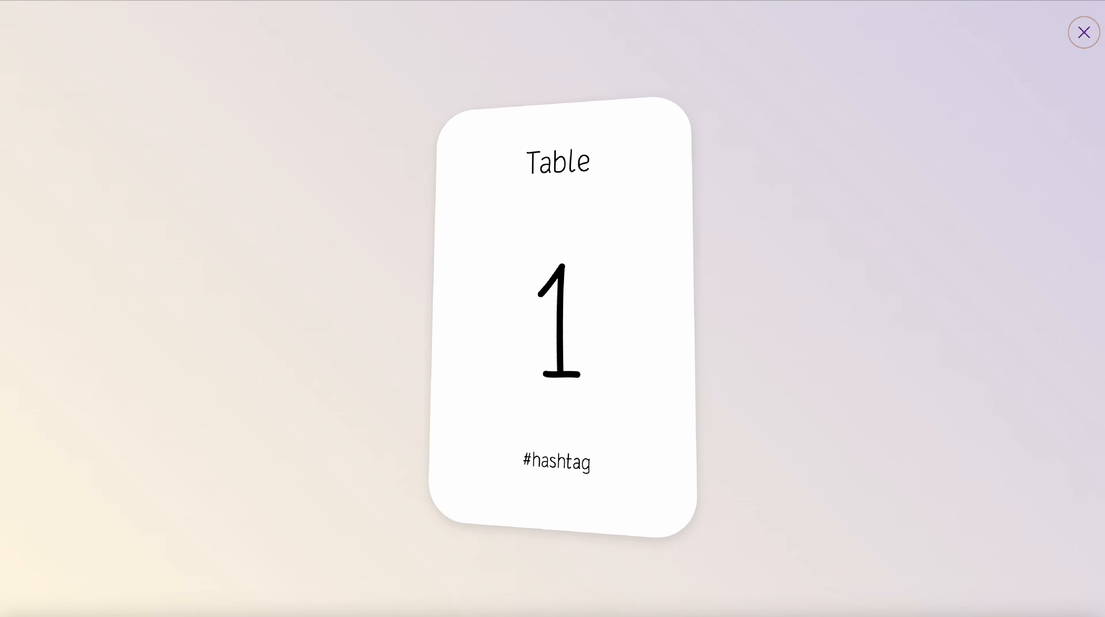
click(1083, 32)
Step: Open the Reception Menu, preview the printed menu in full screen and close the preview
scroll(899, 266, up, 8)
click(888, 151)
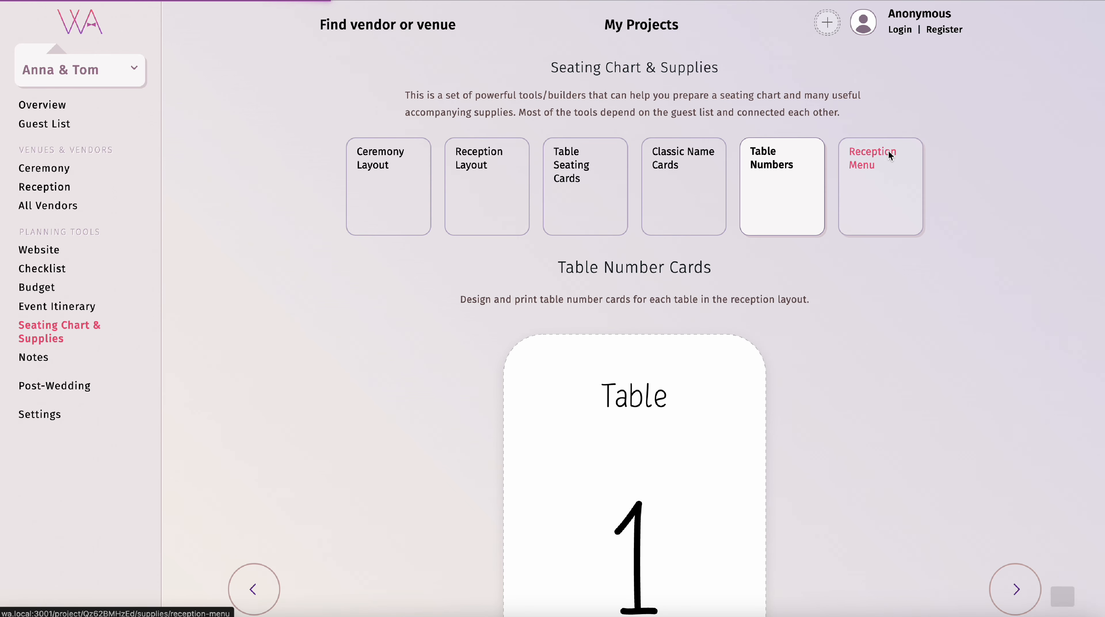
scroll(896, 324, down, 15)
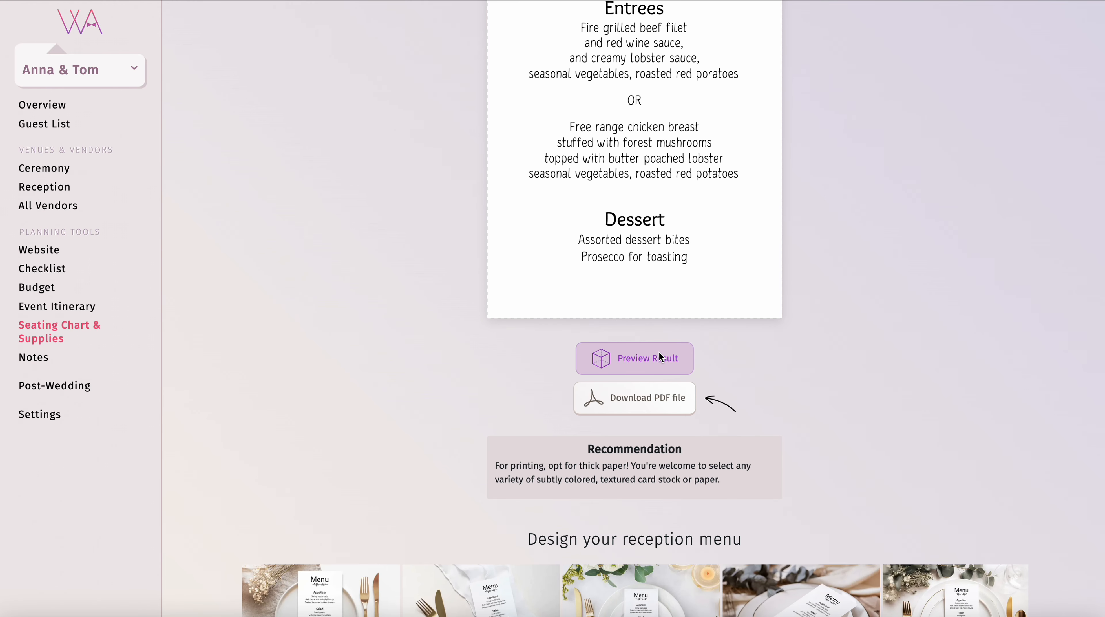
click(658, 358)
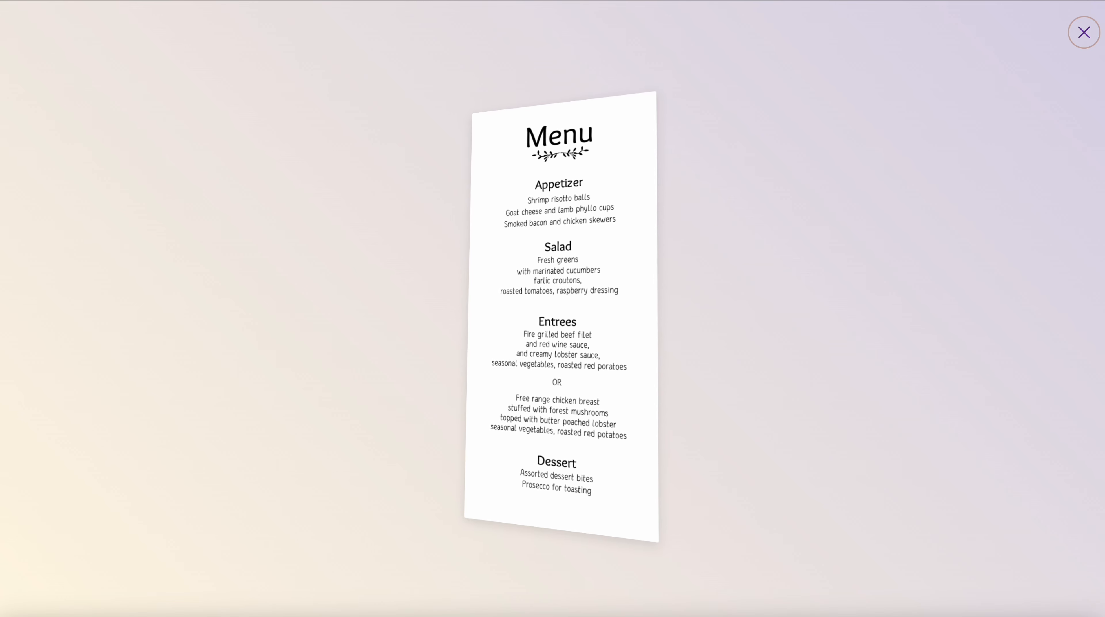
click(1084, 32)
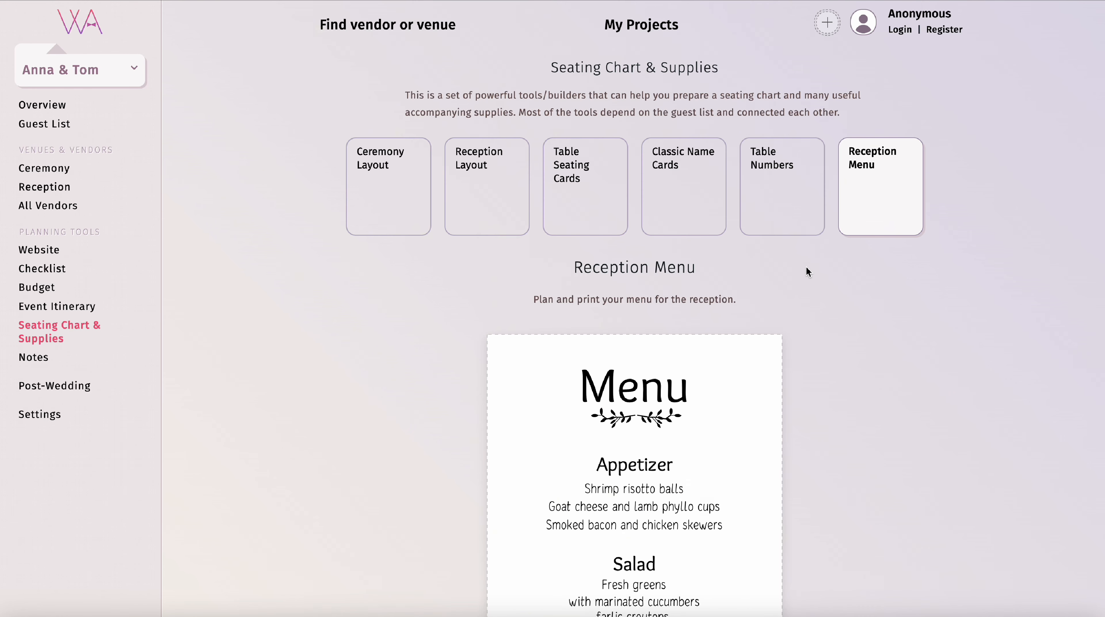
Step: Open the guest list and examine the input fields available for the guests' profiles
click(60, 122)
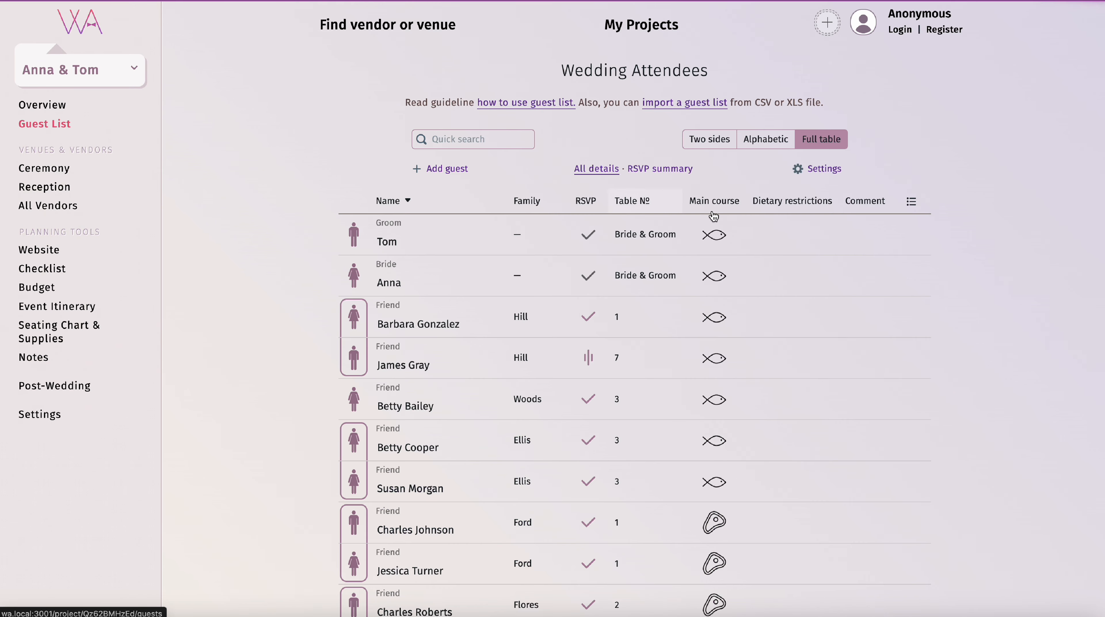
click(820, 168)
click(815, 191)
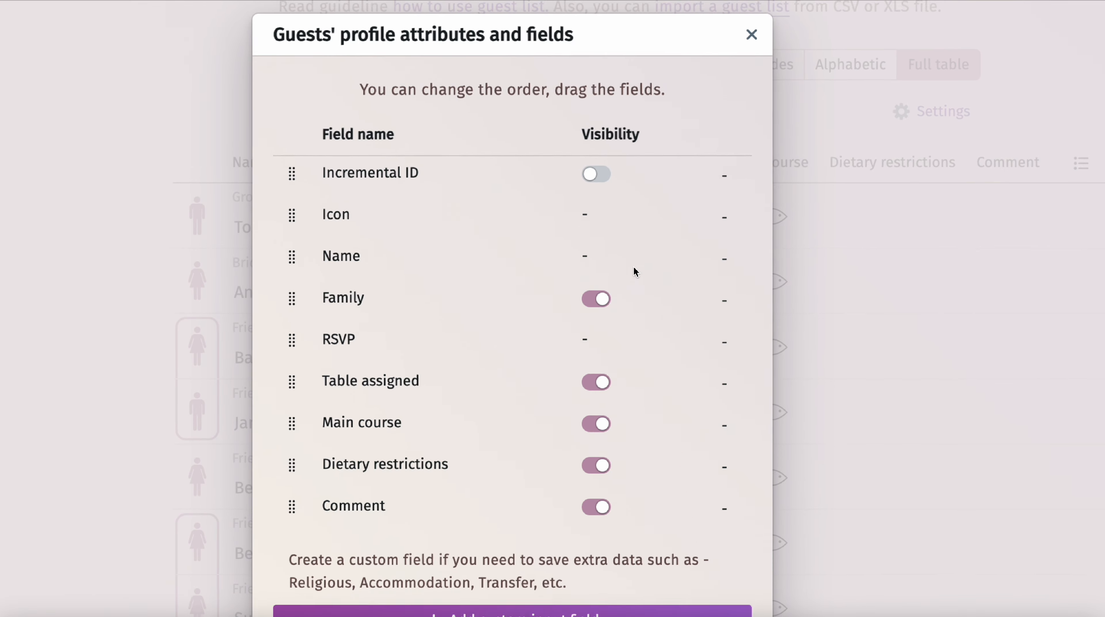
scroll(616, 269, down, 3)
scroll(615, 268, up, 5)
click(754, 107)
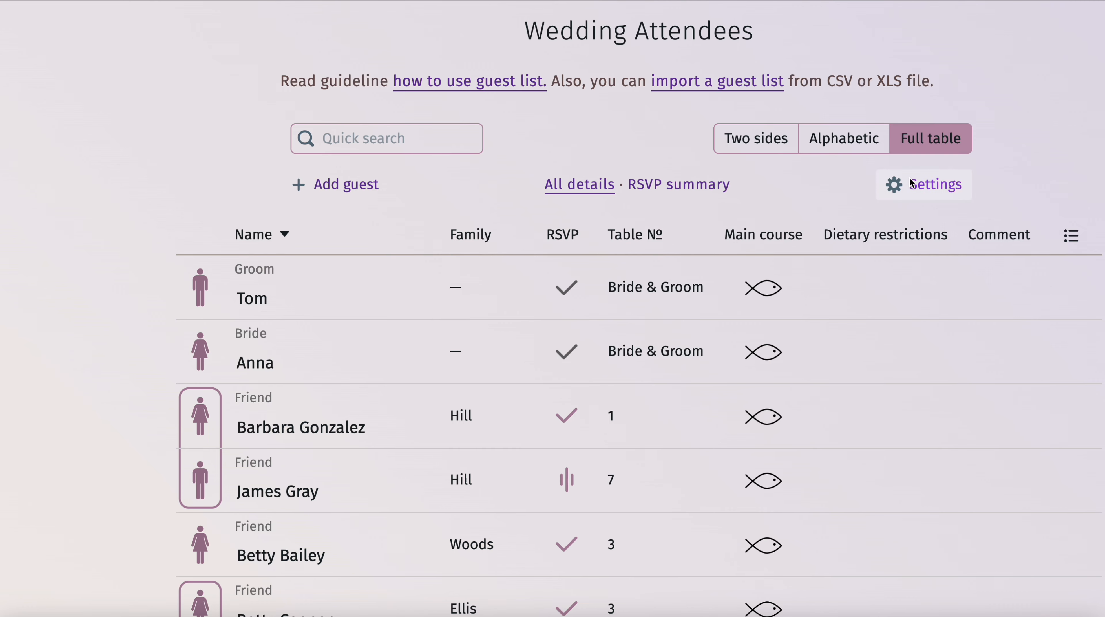
Step: Examine the guest list's RSVP settings and close them
click(911, 184)
click(913, 282)
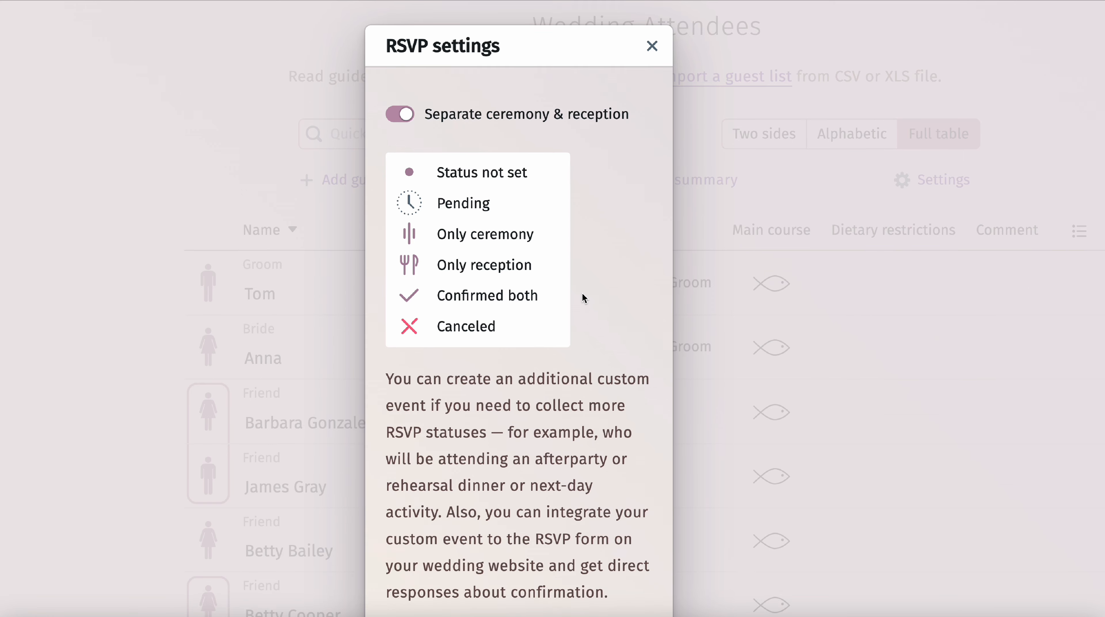
scroll(582, 292, down, 4)
scroll(590, 287, up, 3)
key(Escape)
Step: Examine the guest list's meal options and its families
click(925, 160)
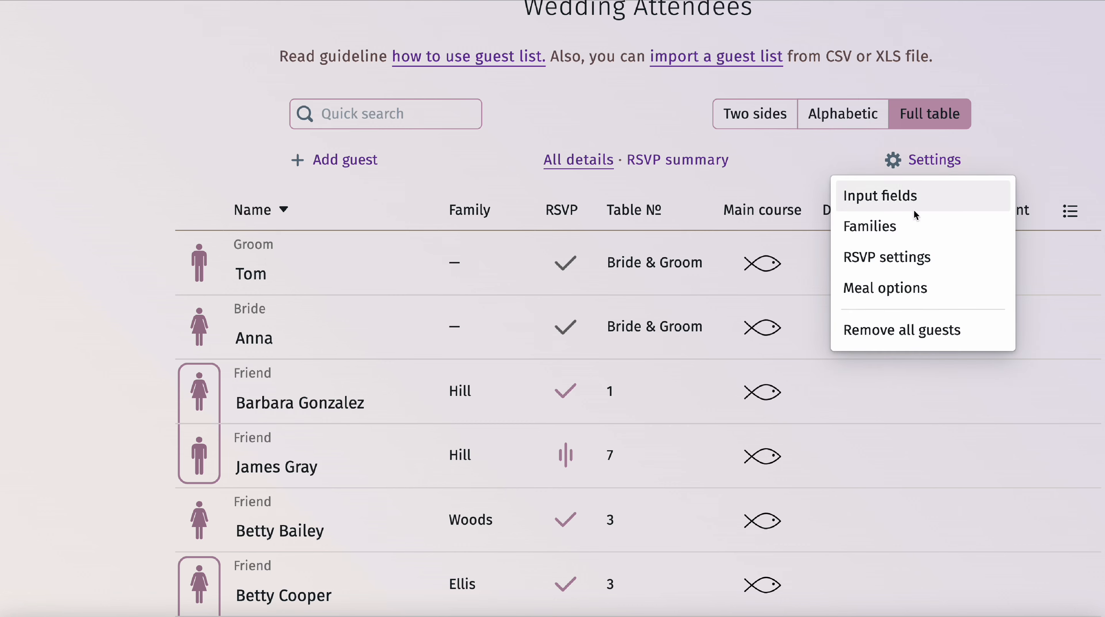
click(910, 287)
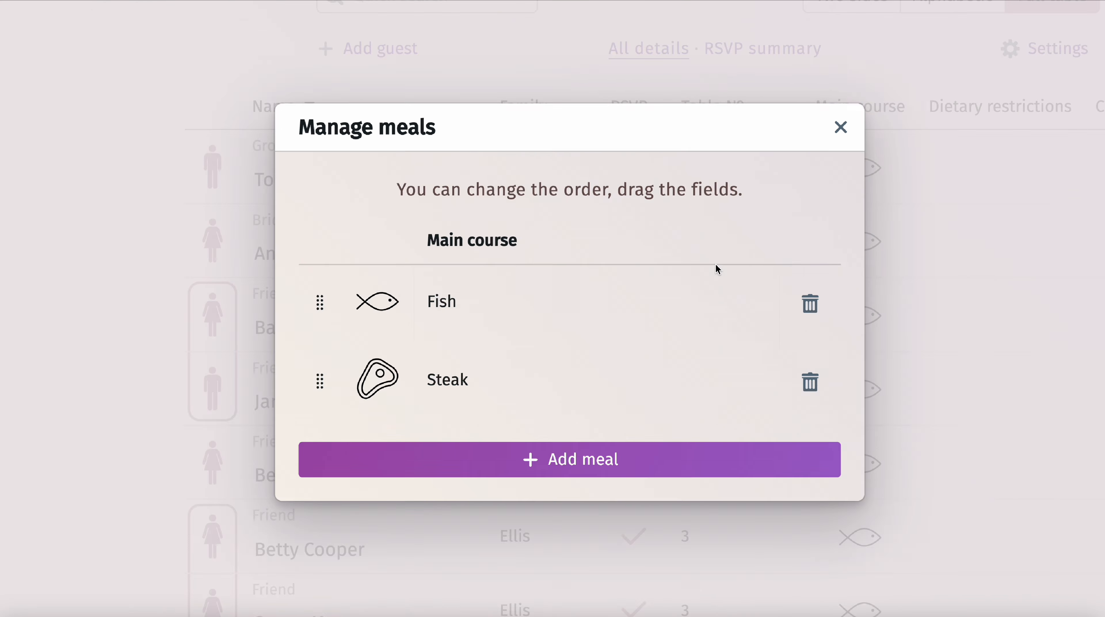
key(Escape)
click(1080, 51)
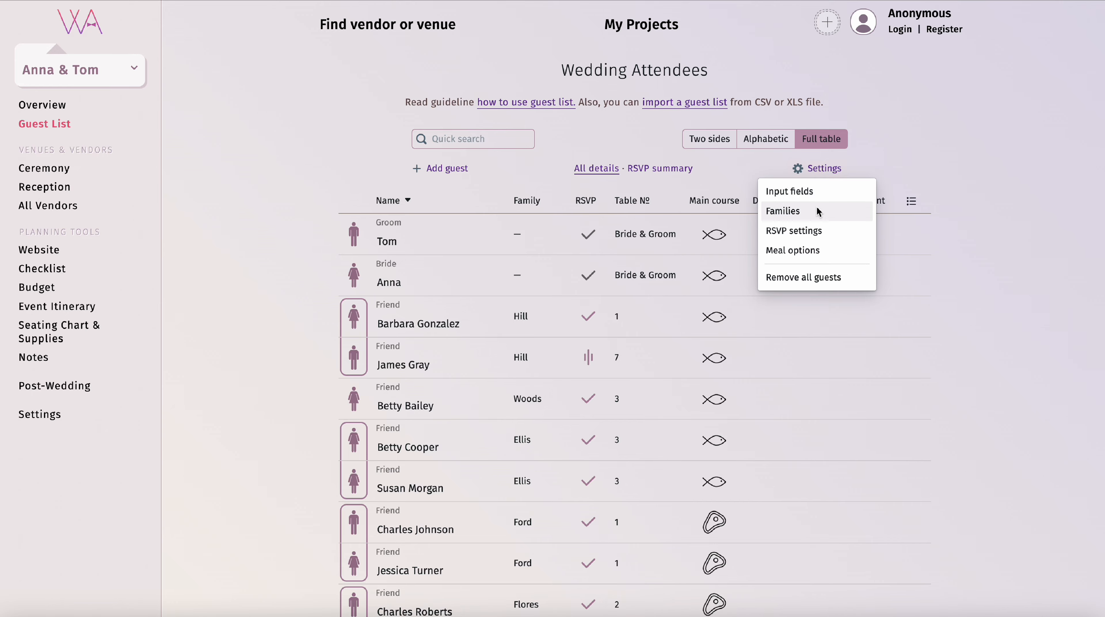
click(804, 211)
scroll(622, 229, down, 15)
key(Escape)
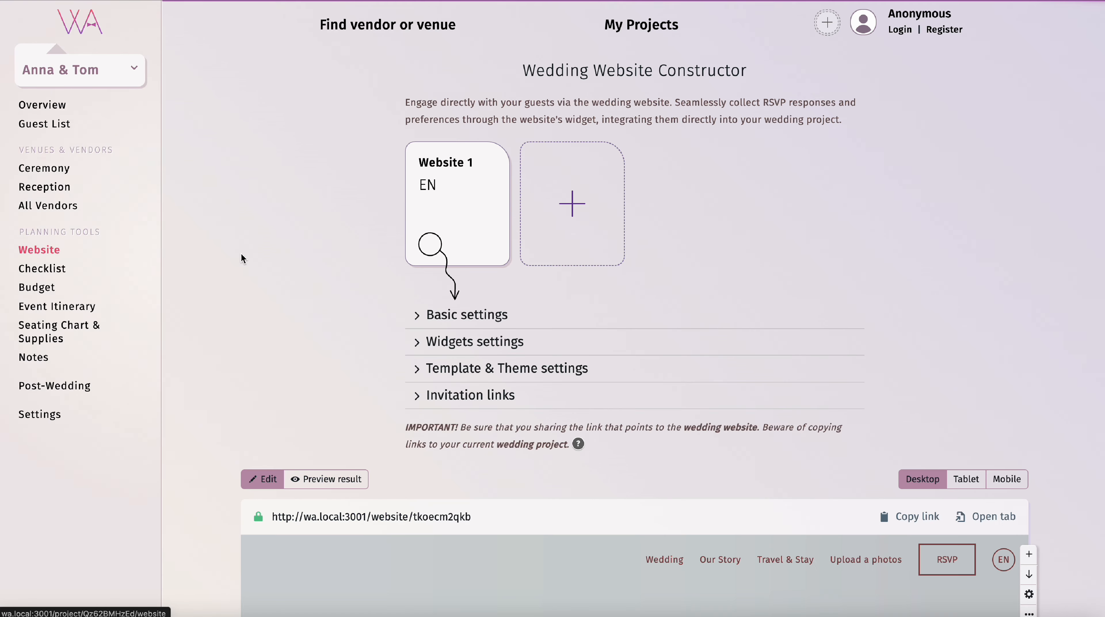
Step: Replace the bride and groom name placeholders in the wedding website's cover heading with the couple's first names
scroll(556, 363, down, 10)
key(shift+Home)
text(Anna)
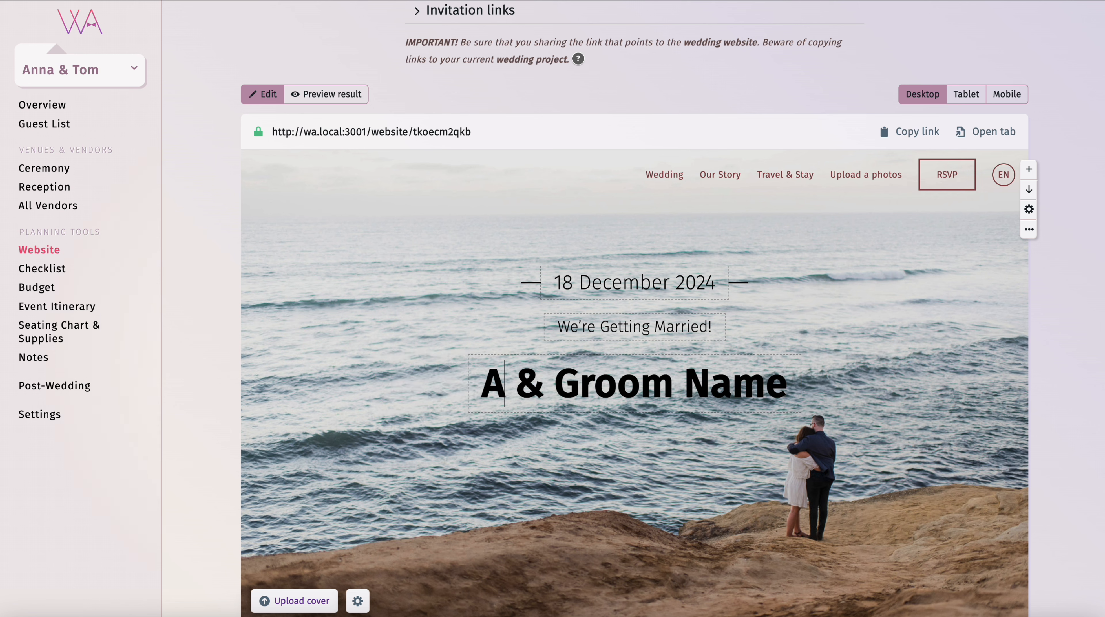
drag(795, 383, 555, 374)
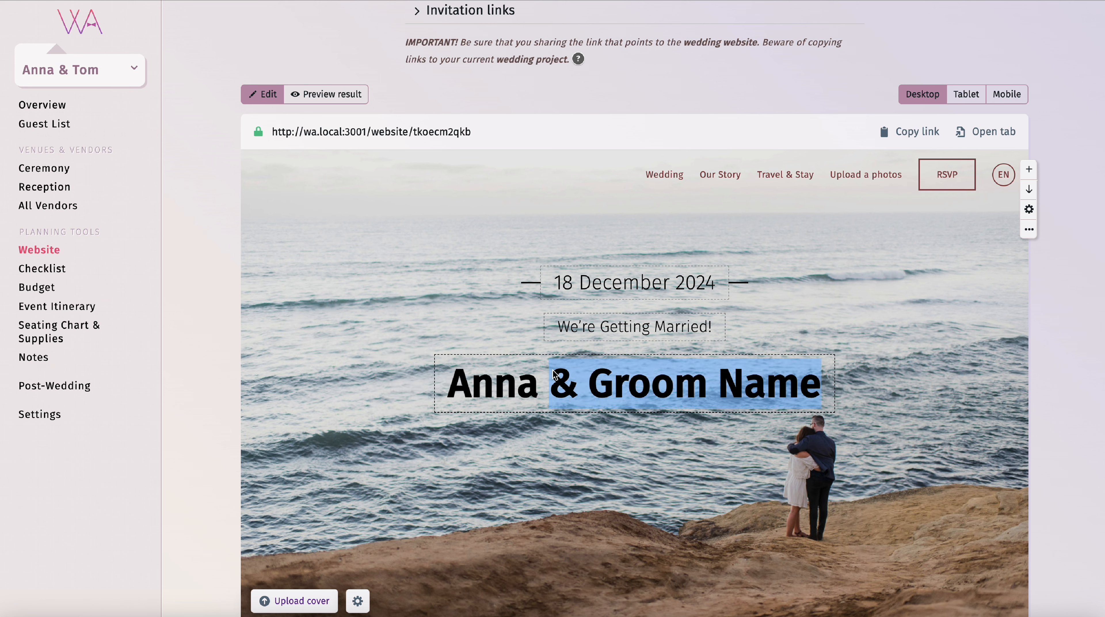
text(To)
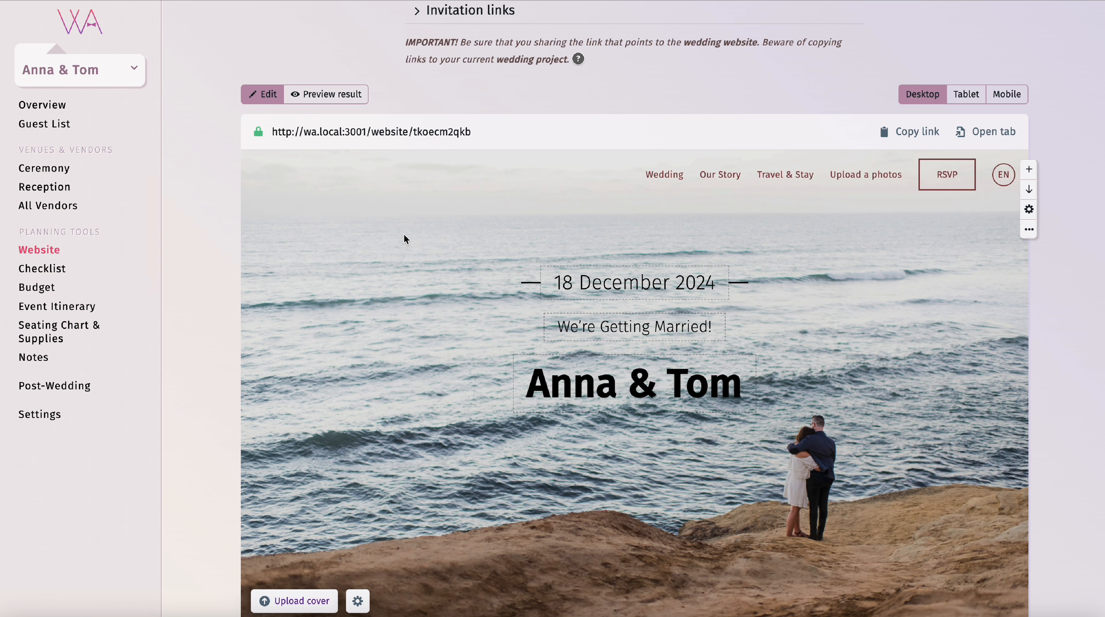
Step: Look up a guest's name in the guest list and open the wedding website in its own tab
click(44, 126)
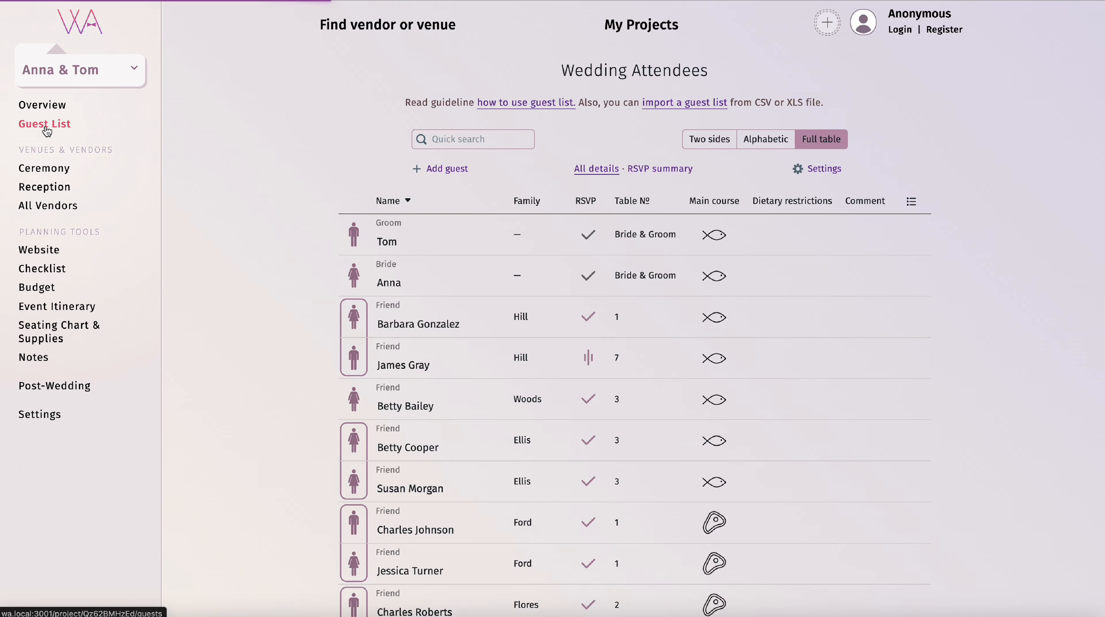
scroll(446, 346, down, 1)
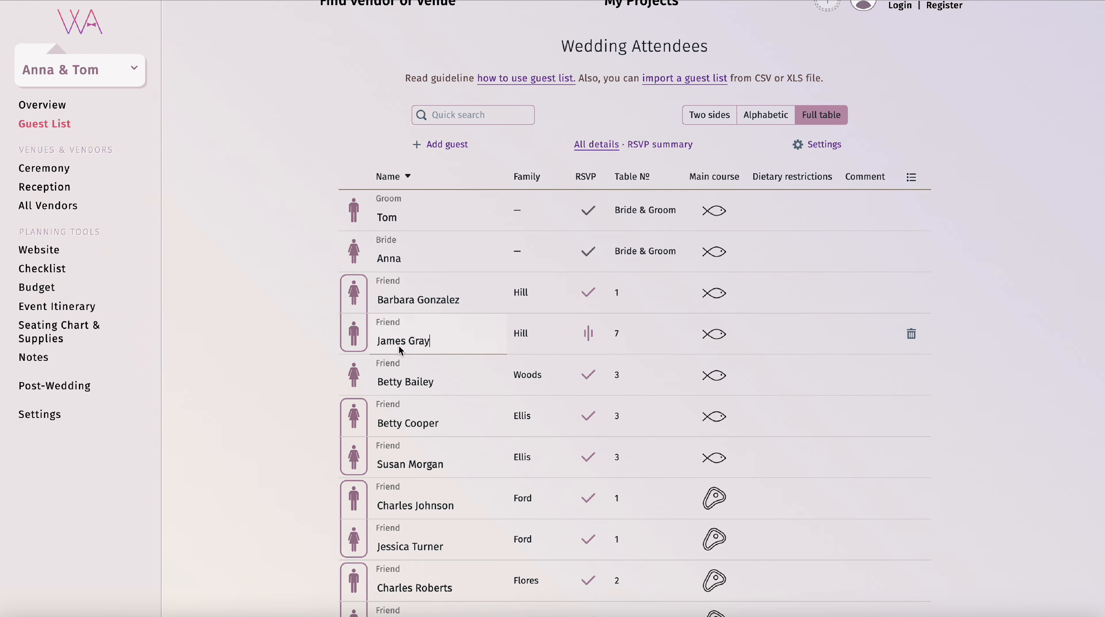
click(39, 250)
scroll(910, 333, down, 5)
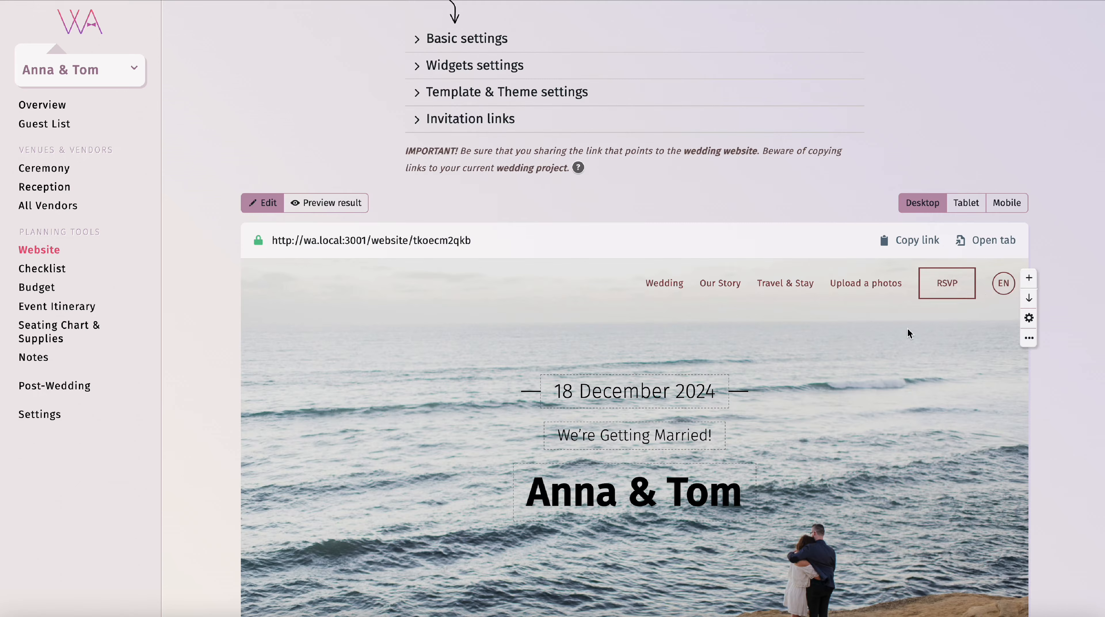
click(1009, 246)
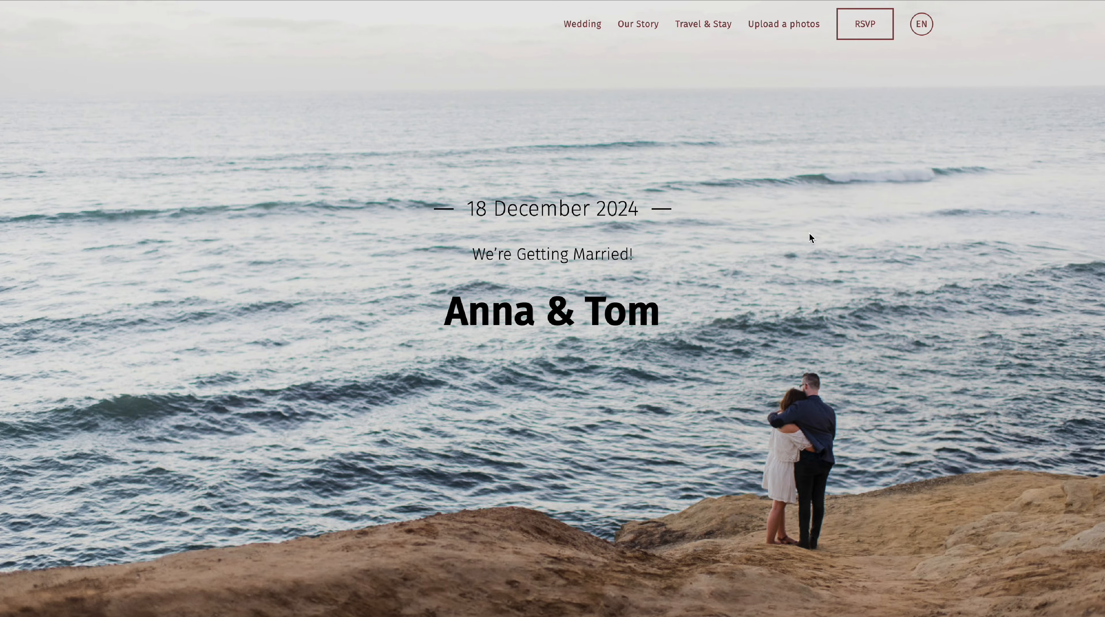
Step: Look through the wedding website's sections from the cover down past the RSVP form
scroll(812, 260, down, 3)
scroll(812, 260, up, 3)
scroll(849, 246, down, 20)
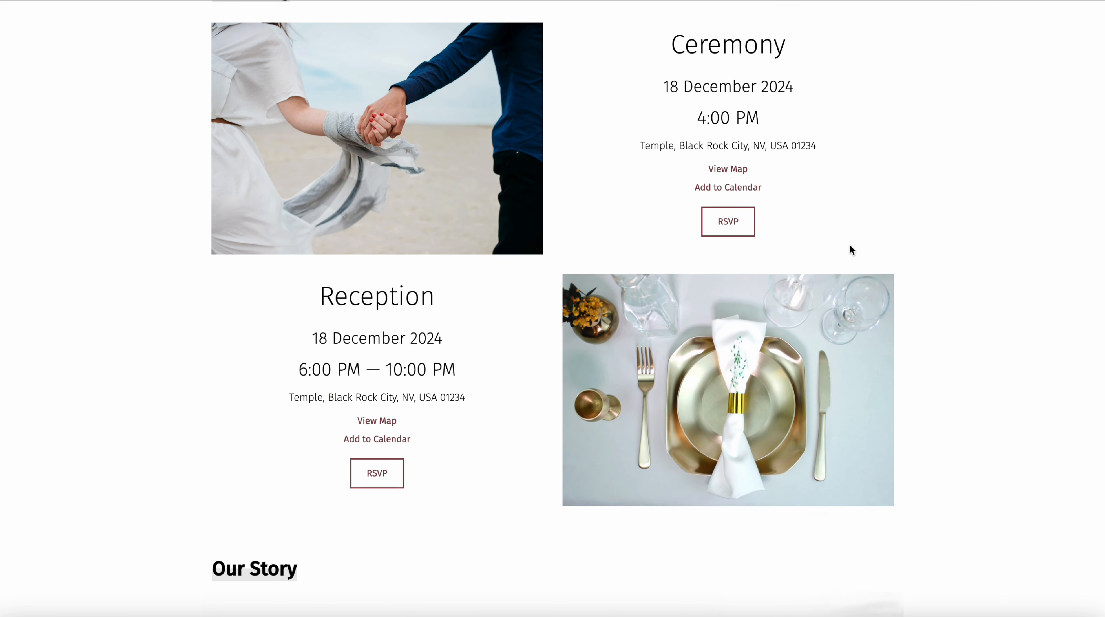
scroll(850, 246, down, 15)
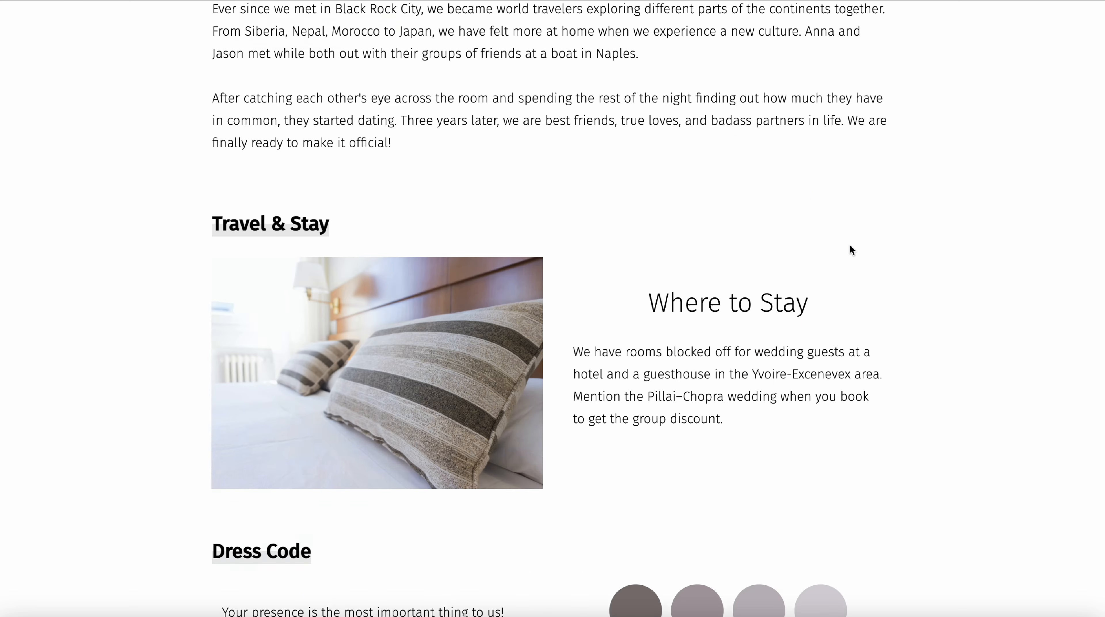
scroll(850, 246, up, 2)
scroll(850, 246, down, 15)
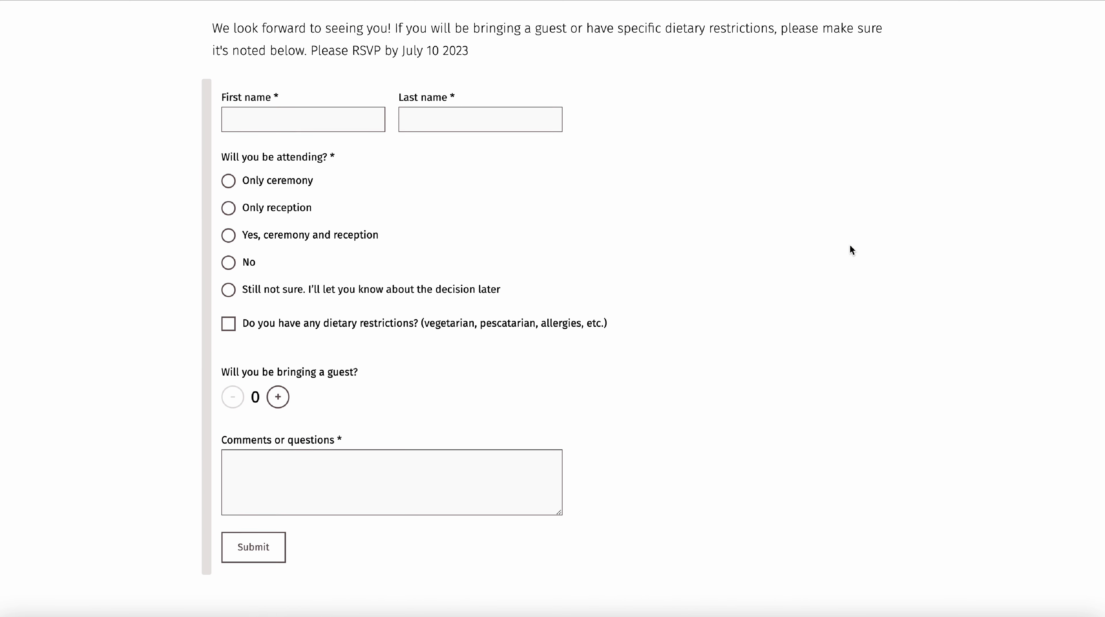
scroll(850, 246, down, 9)
Step: Enter the invited guest's first and last name in the website's RSVP form
scroll(849, 246, up, 15)
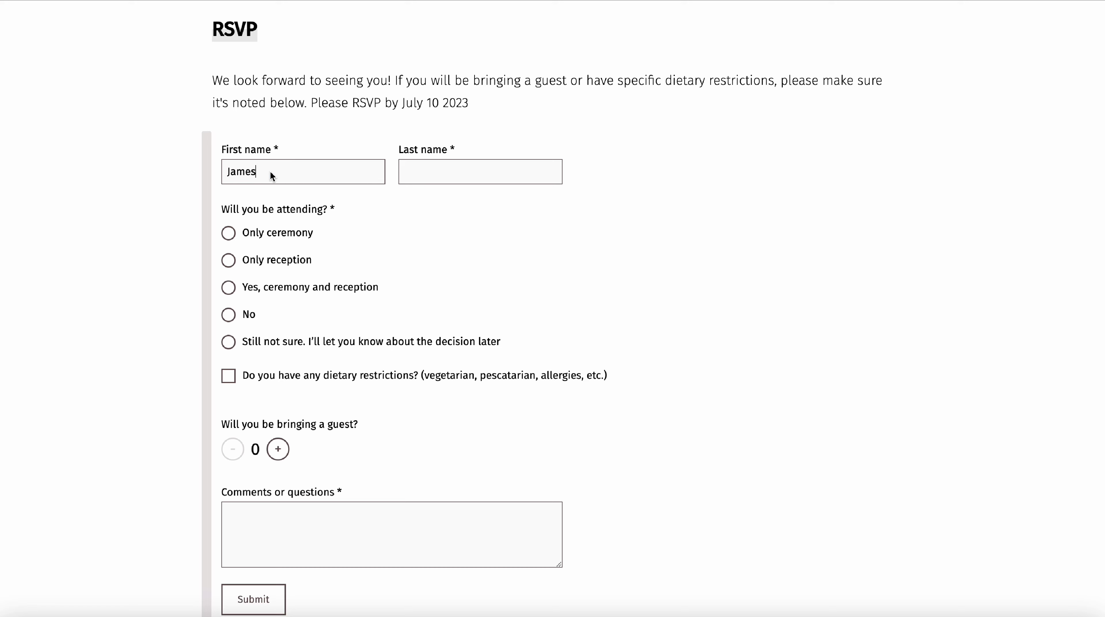
click(484, 172)
text(Gray)
Step: Answer Yes, ceremony and reception for the guest, and include the listed relative with the same answer
scroll(414, 333, down, 1)
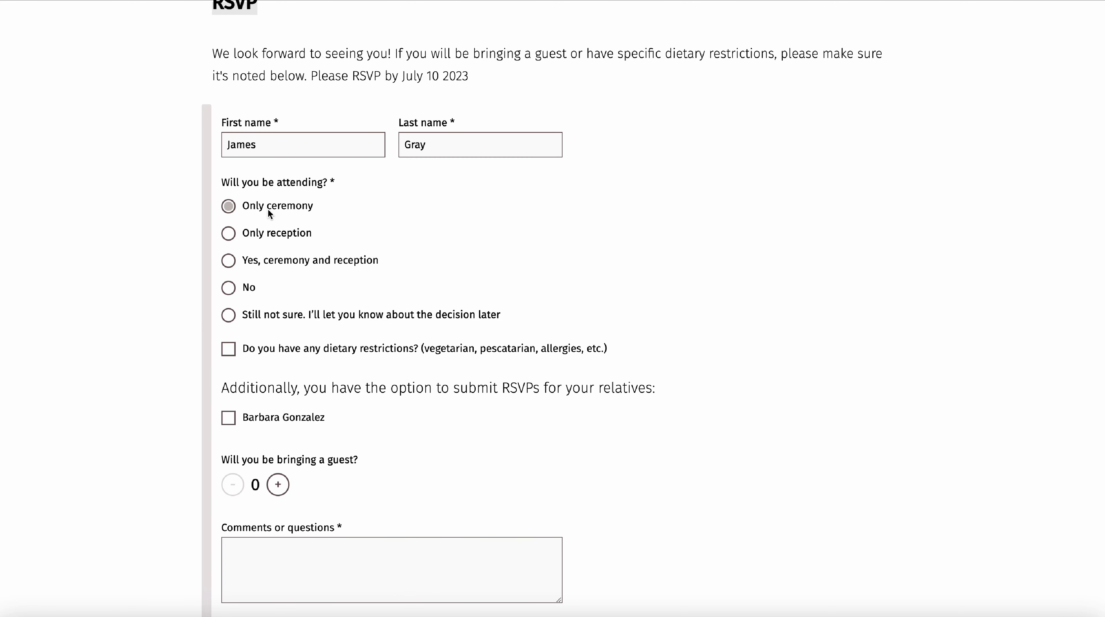
click(289, 411)
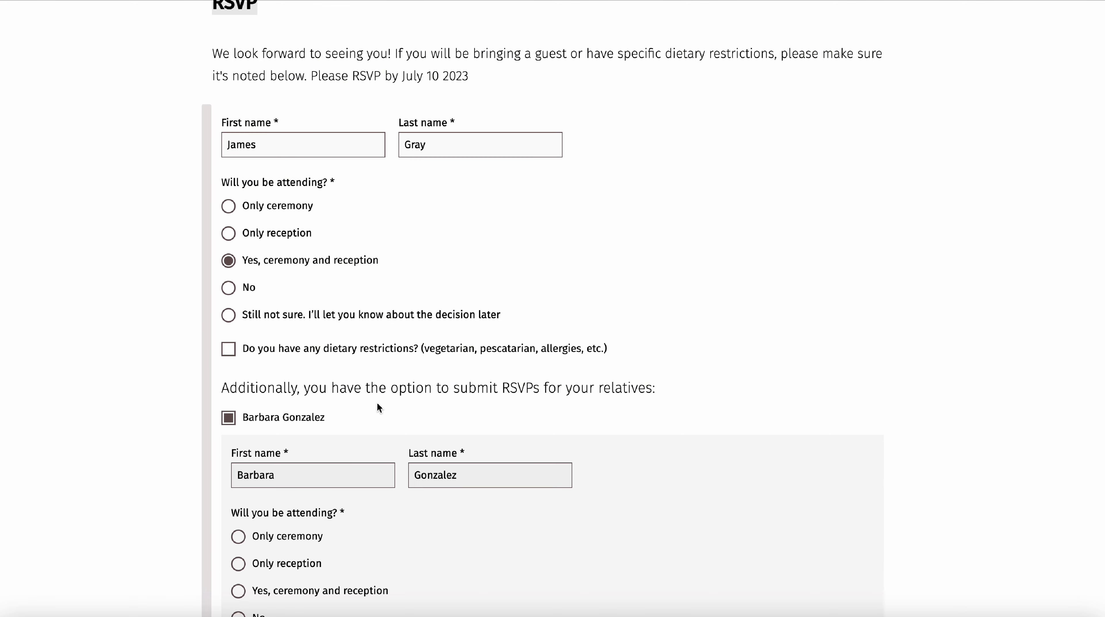
scroll(378, 402, down, 8)
scroll(370, 388, down, 3)
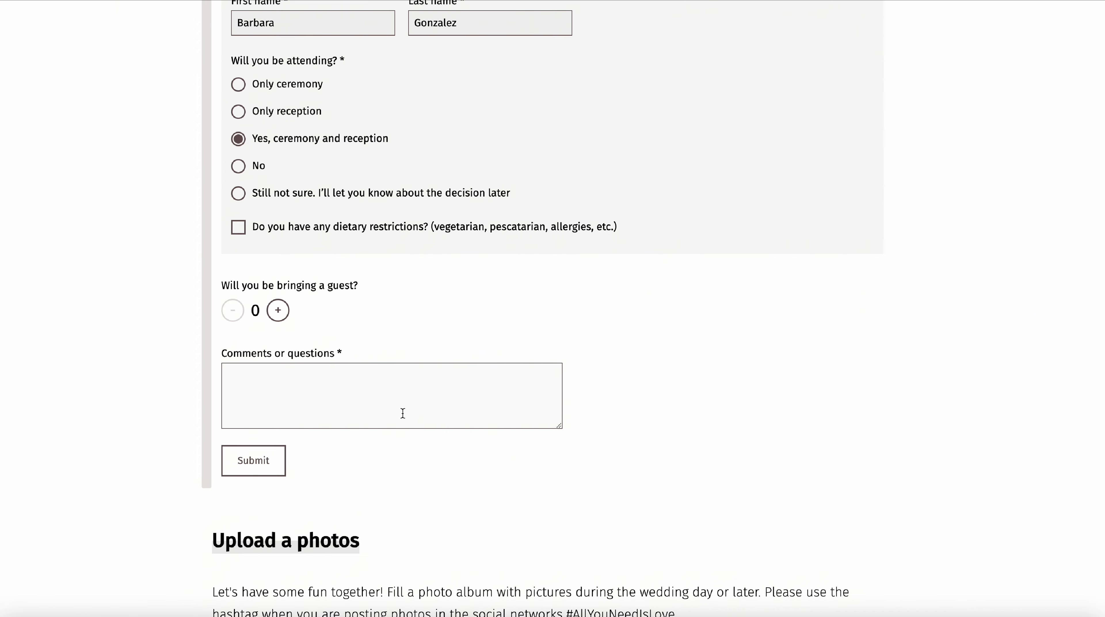
Step: Add the comment Super!, check the RSVP answers and submit the form
text(Super!)
scroll(354, 450, up, 10)
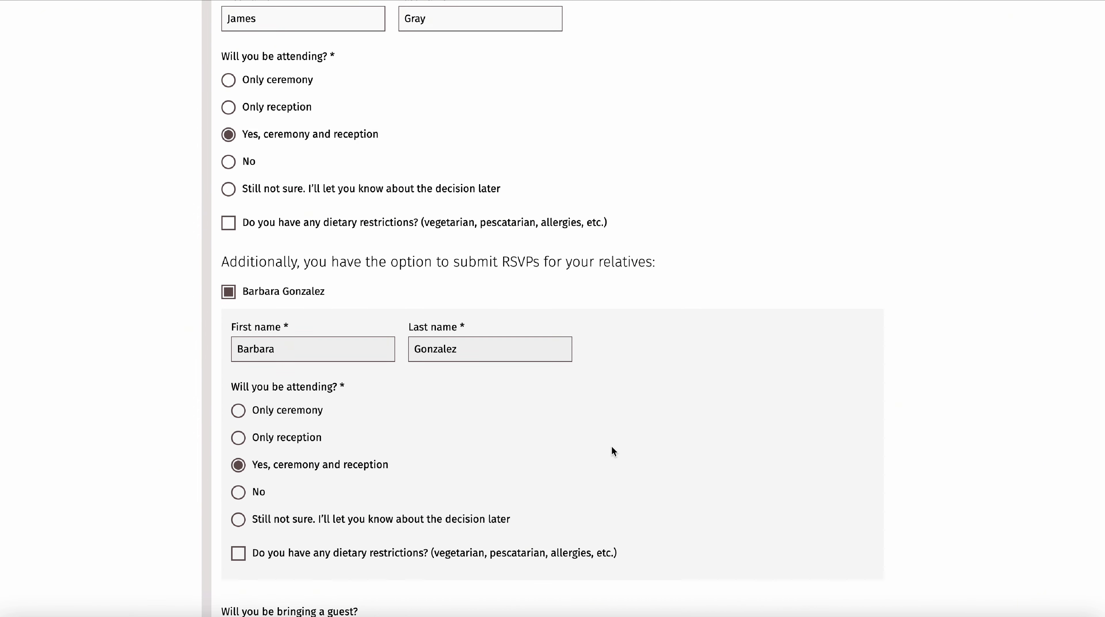
scroll(612, 445, down, 8)
click(242, 562)
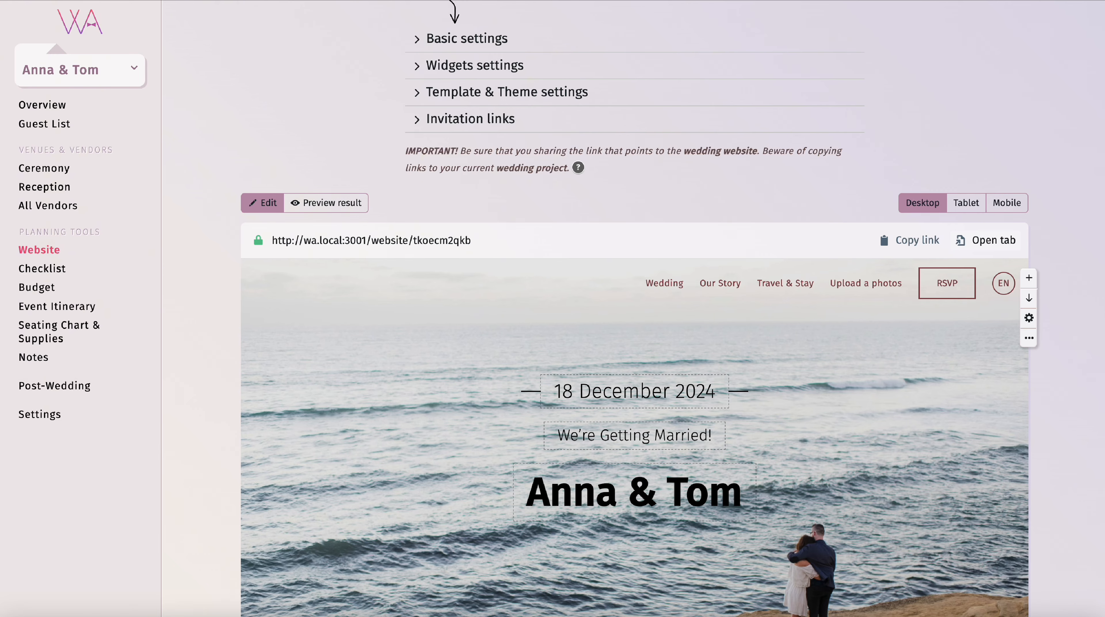
Step: Return to the wedding project's guest list and examine the RSVP requests from the website
scroll(382, 174, up, 6)
click(45, 124)
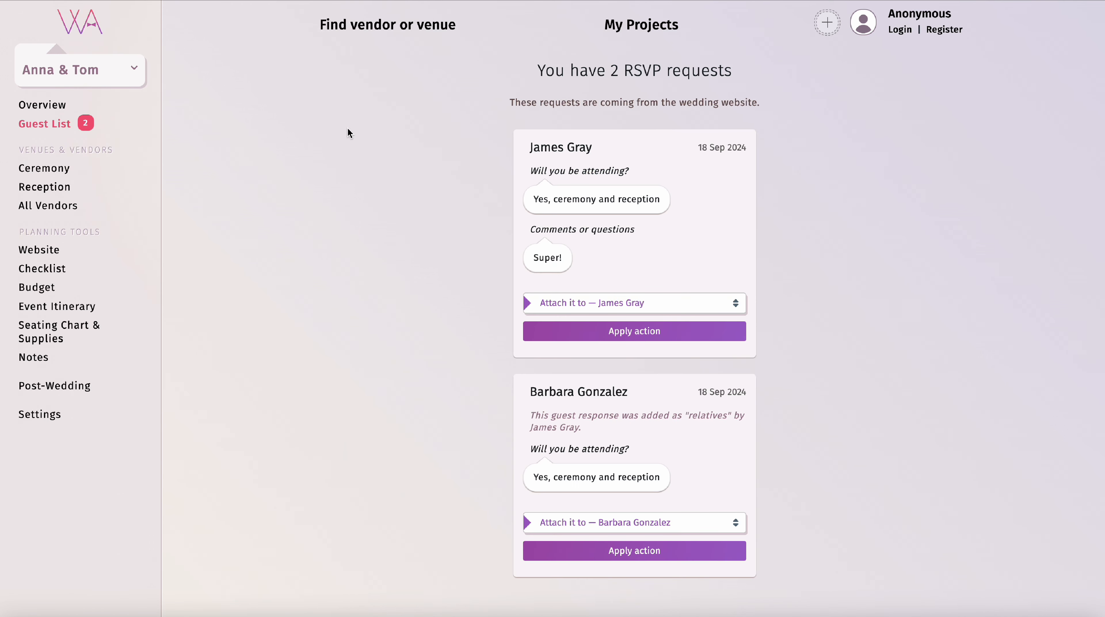
scroll(845, 320, down, 3)
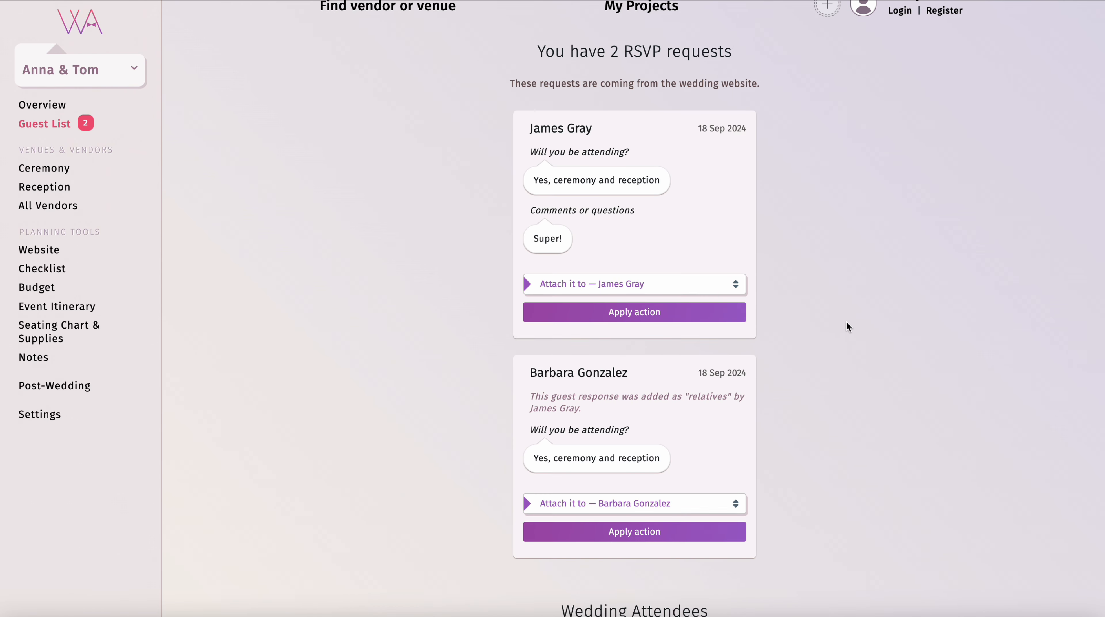
scroll(837, 298, up, 3)
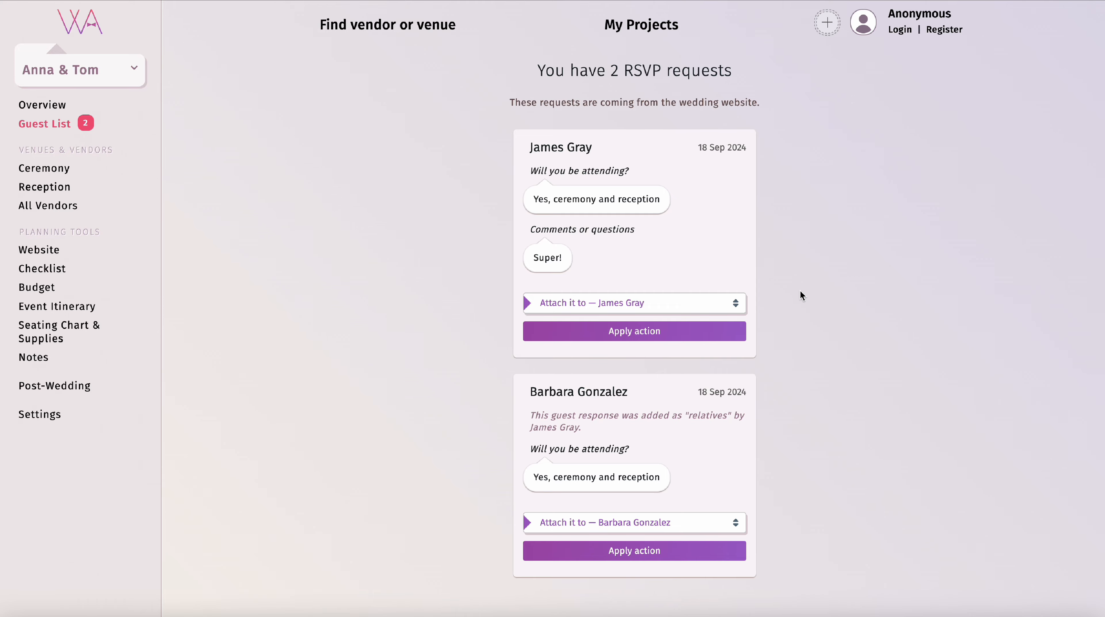
Step: Attach both website RSVP requests to the matching guests in the guest list, keeping the suggested guest for each
click(647, 304)
click(792, 325)
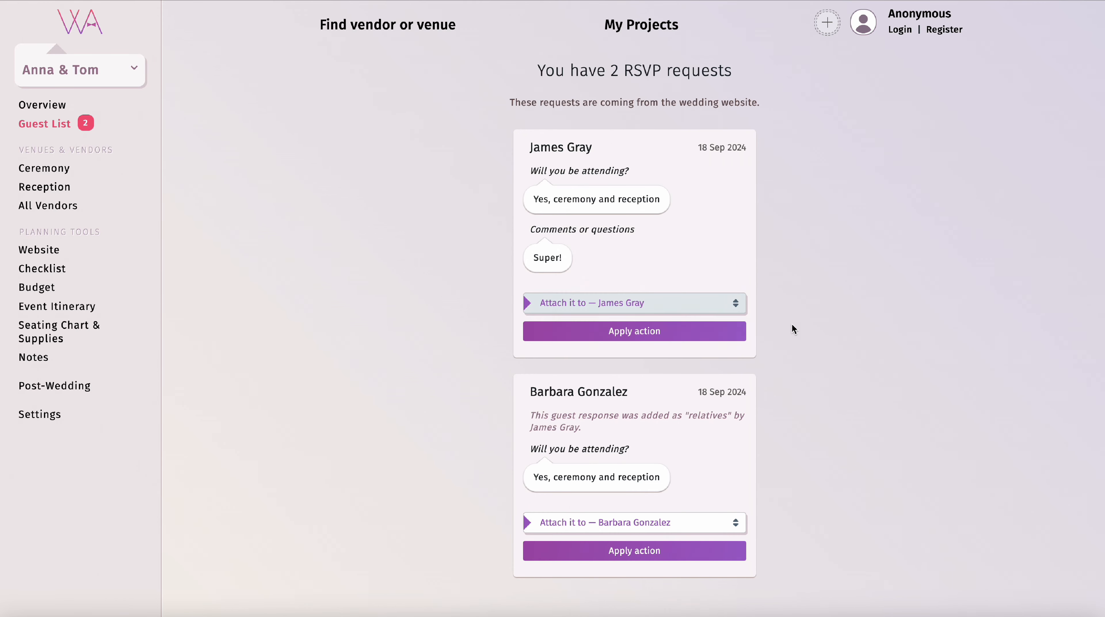
click(675, 332)
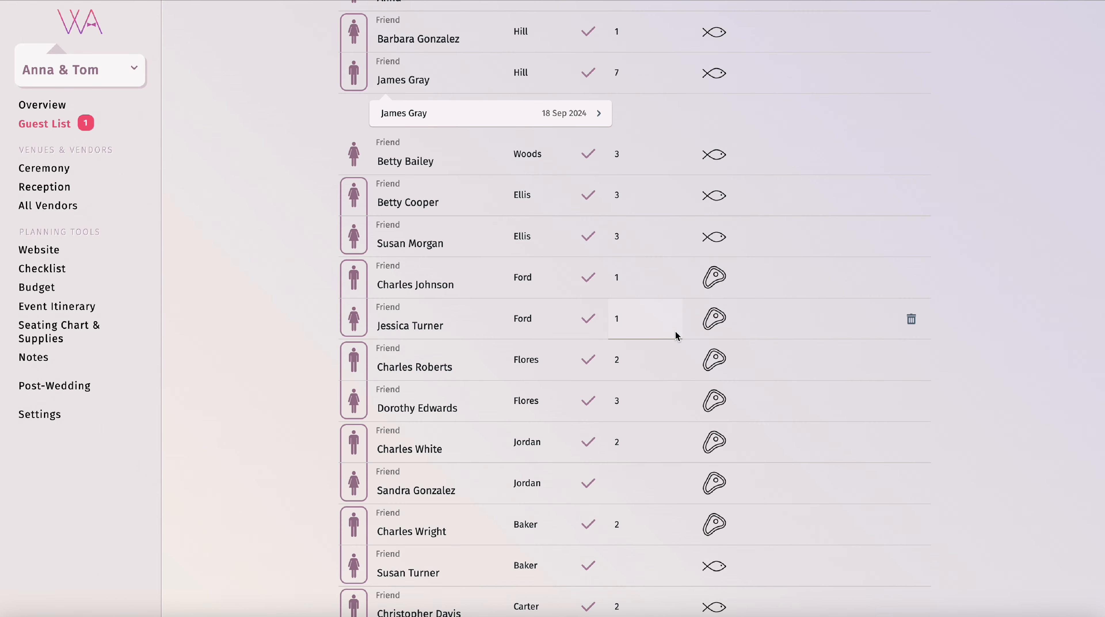
click(675, 305)
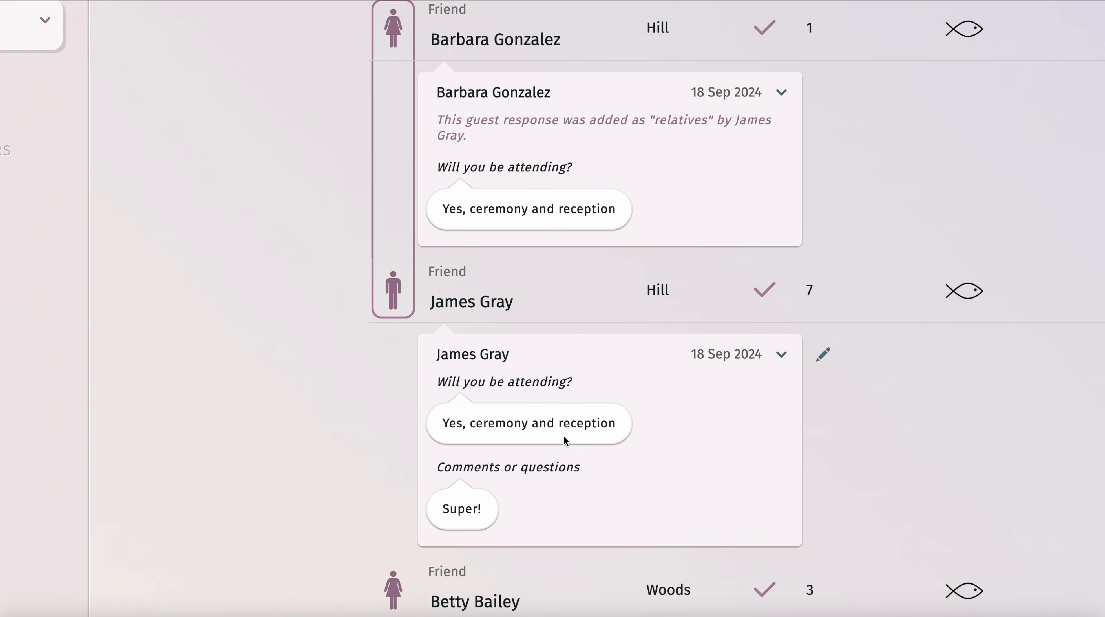
Step: Collapse the two attached RSVP responses under their guests in the full table
click(773, 355)
click(734, 92)
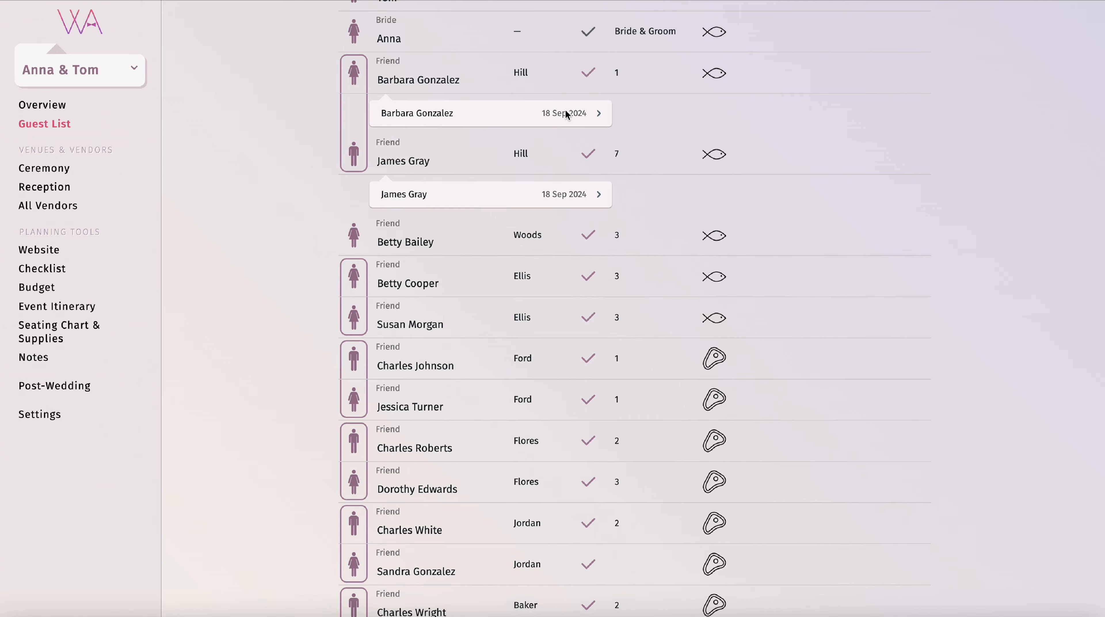
scroll(885, 139, up, 1)
scroll(665, 175, up, 5)
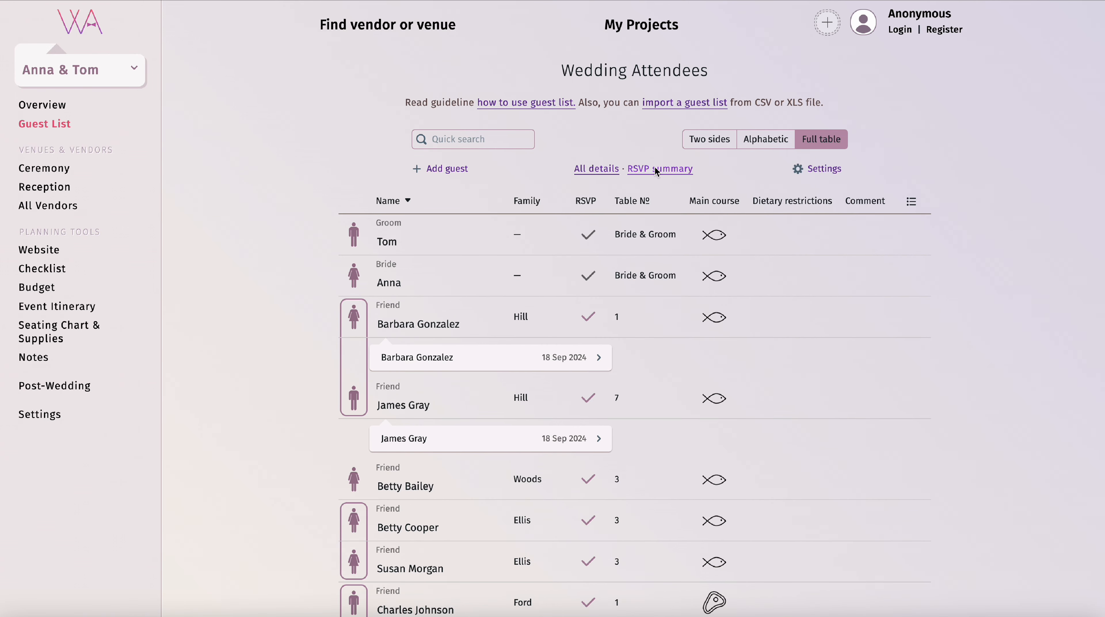
Step: Show the guest list alphabetically and by two sides, and open the relative's attached RSVP response on the two-sided list
click(759, 141)
click(711, 142)
scroll(756, 248, down, 15)
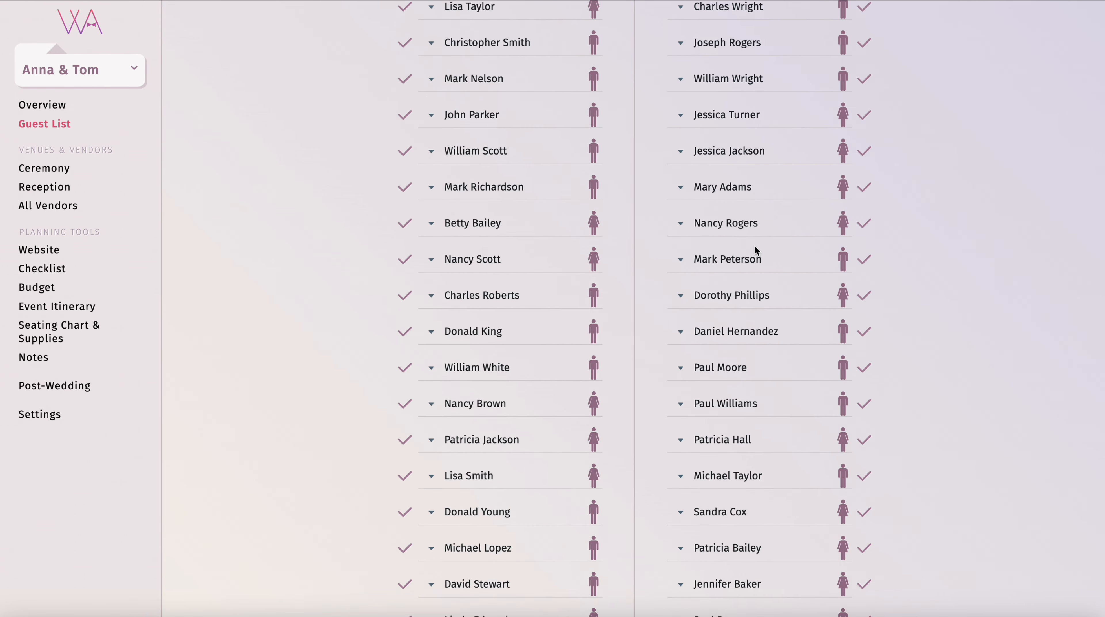
click(793, 312)
scroll(793, 212, down, 3)
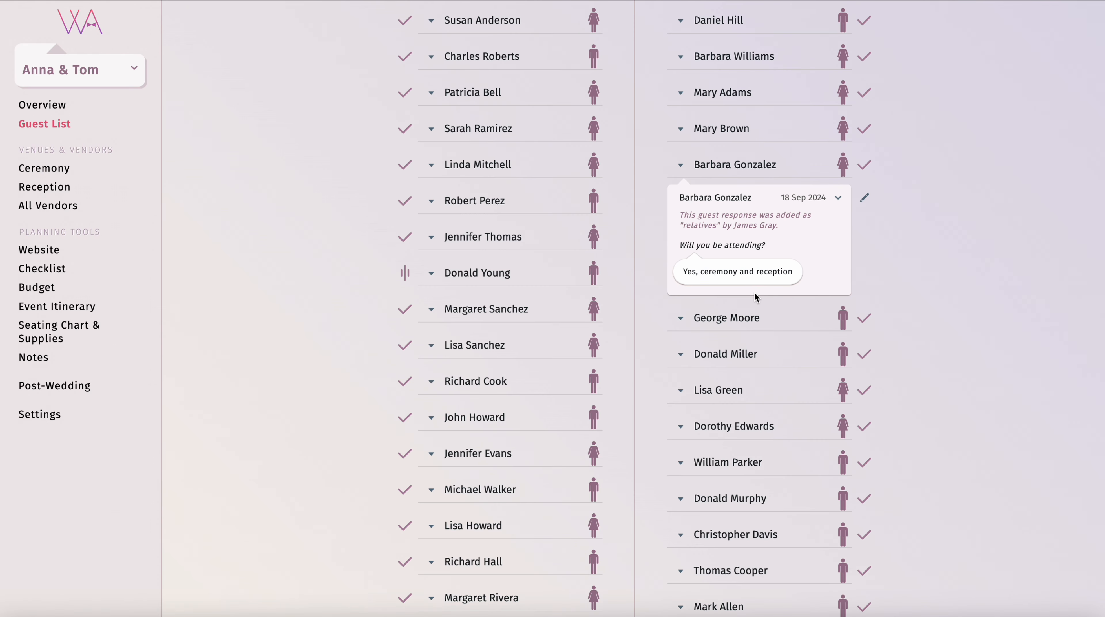
Step: Read the invited guest's attached RSVP response on the two-sided list and return to the full table view
scroll(752, 298, down, 15)
click(750, 367)
scroll(773, 328, down, 3)
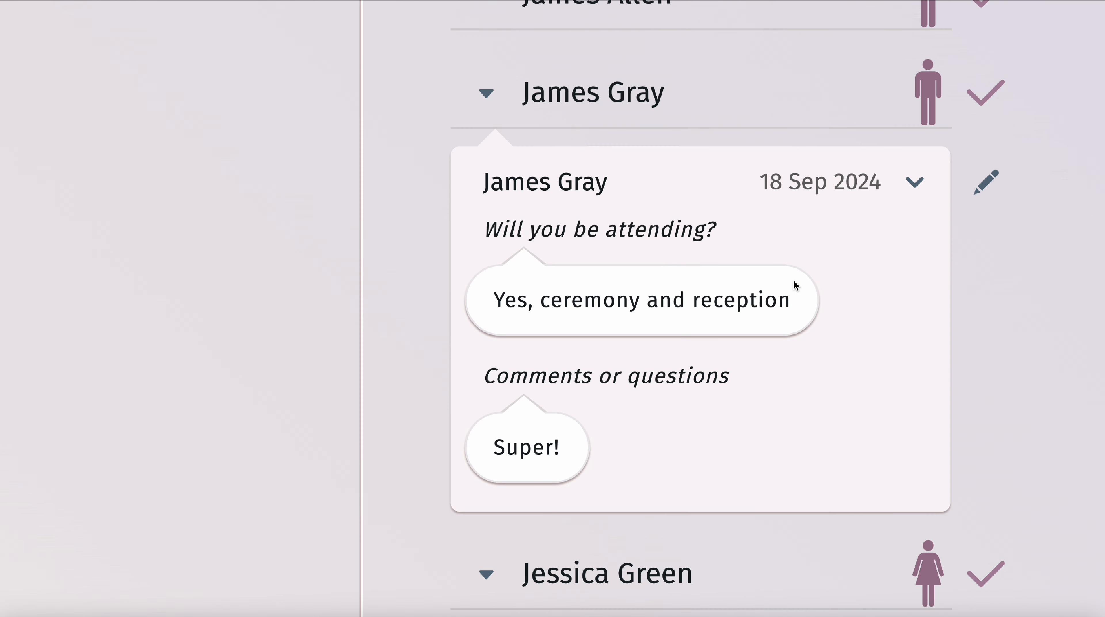
scroll(764, 276, up, 20)
click(816, 143)
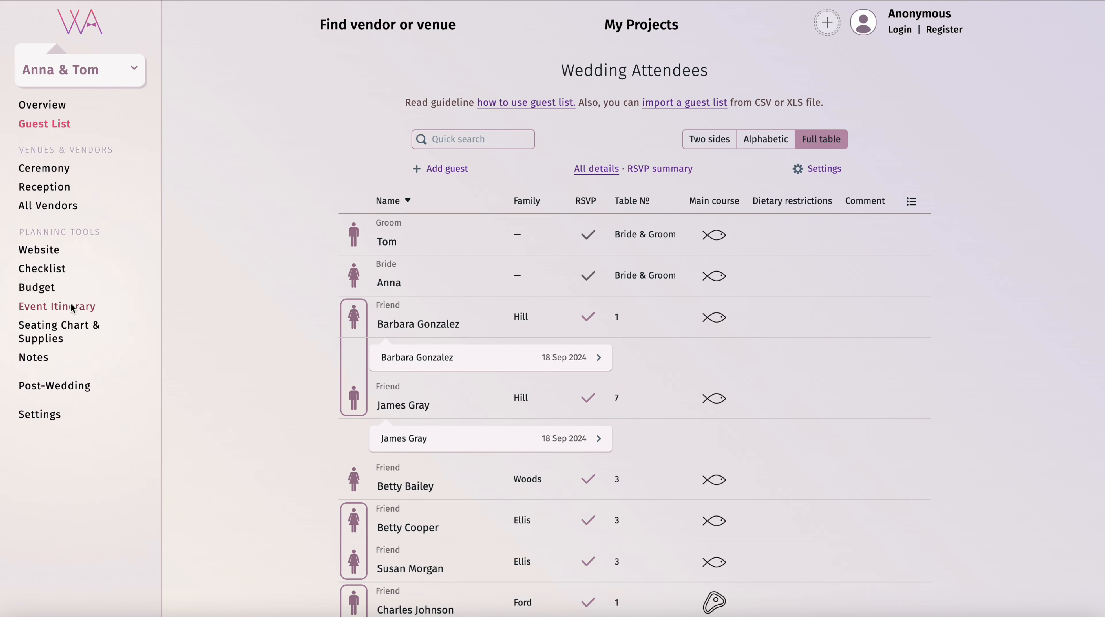
Step: Open the wedding checklist and complete all four subtasks of Find Your Venues
click(57, 270)
scroll(518, 251, down, 2)
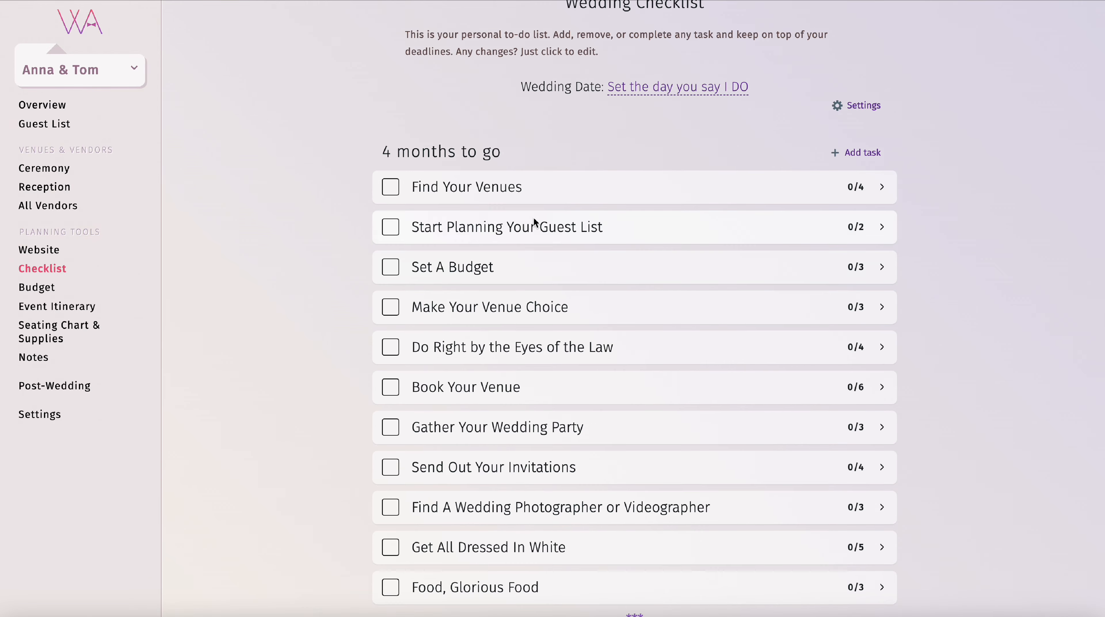
click(491, 195)
click(489, 296)
click(498, 354)
click(500, 406)
click(501, 456)
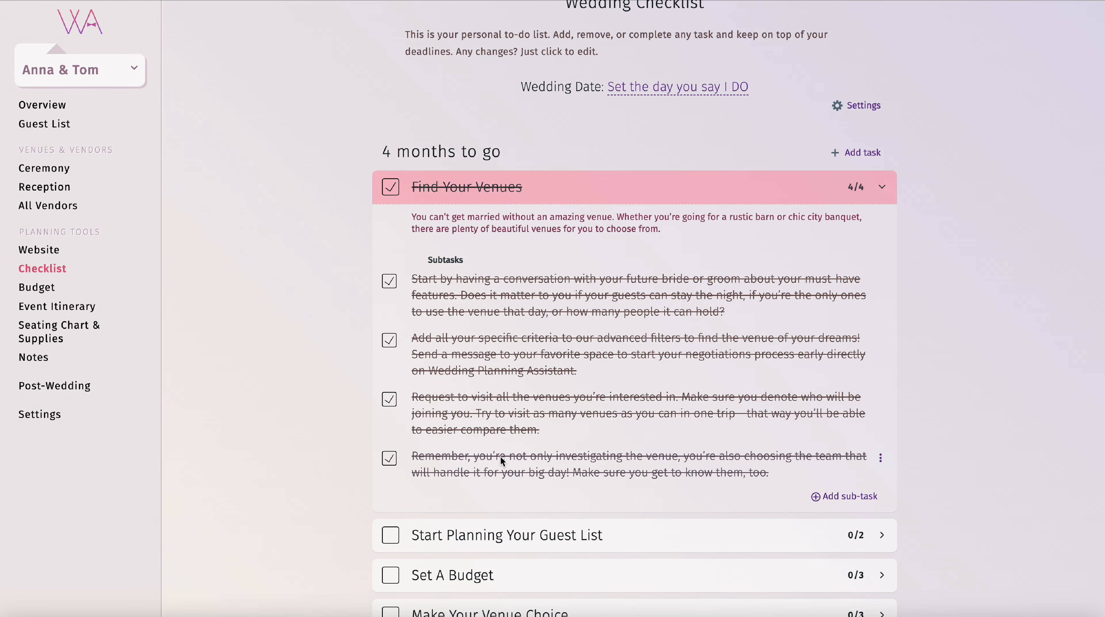
Step: Expand the Start Planning Your Guest List task and complete both of its subtasks
scroll(514, 371, down, 5)
click(523, 312)
scroll(518, 328, down, 3)
click(514, 292)
click(516, 346)
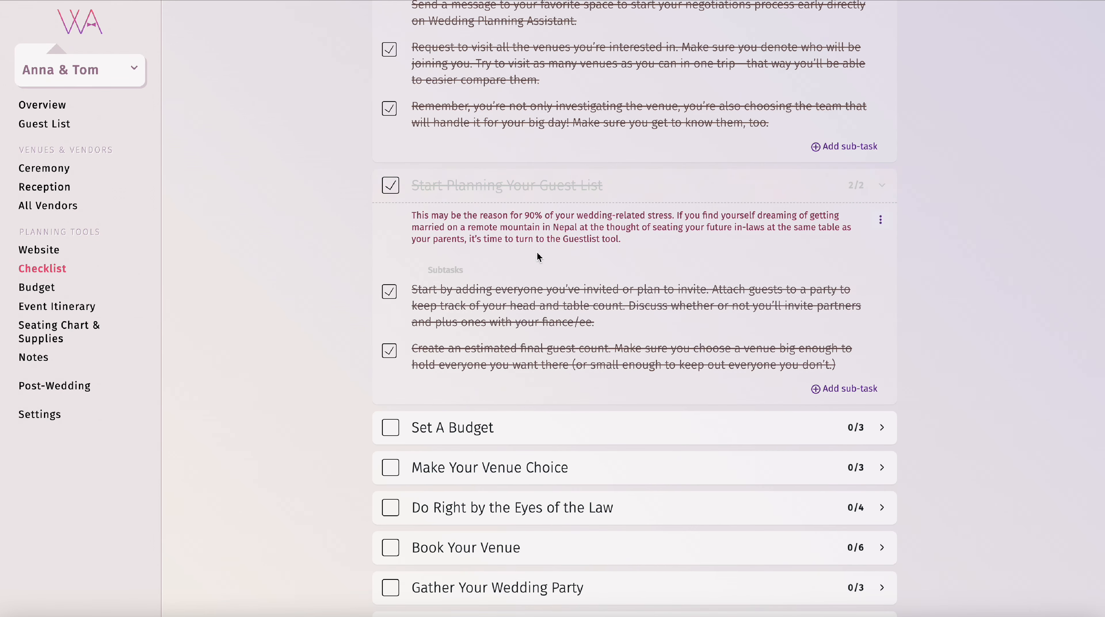
Step: Mark the tasks Set A Budget, Make Your Venue Choice and Do Right by the Eyes of the Law as complete
scroll(432, 371, down, 1)
click(388, 400)
click(390, 440)
click(390, 480)
Step: Mark the remaining 4-months-to-go tasks, from Book Your Venue through Food, Glorious Food, as complete
scroll(402, 345, down, 5)
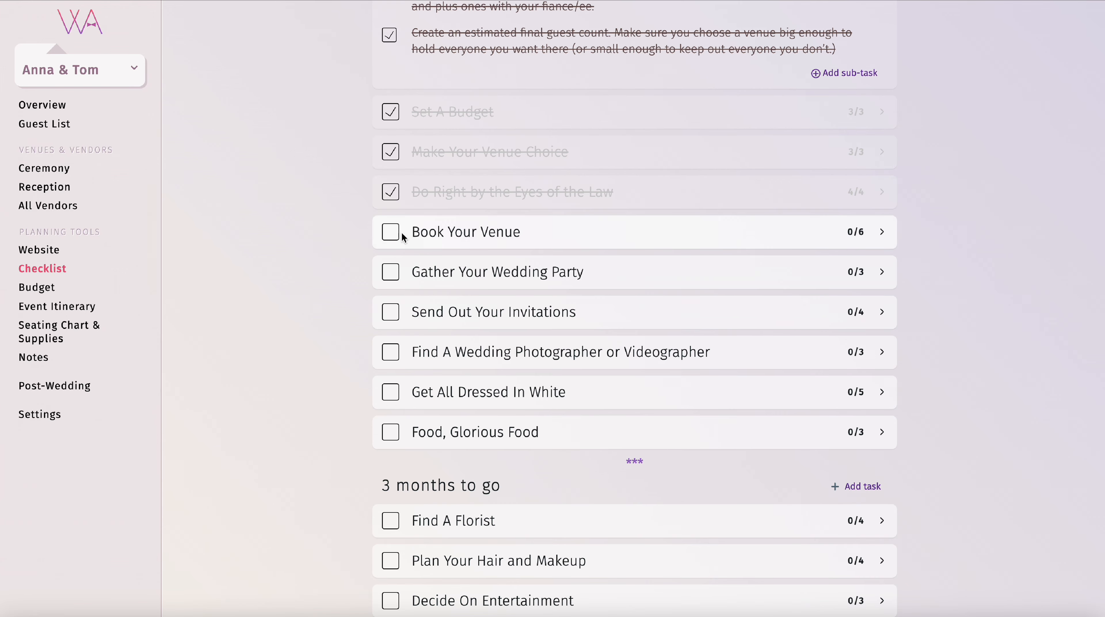
click(390, 232)
click(391, 272)
click(391, 312)
click(391, 352)
click(391, 392)
click(390, 432)
Step: Mark the 3-months-to-go tasks from Find A Florist through Choose Your Transport as complete
scroll(390, 432, down, 5)
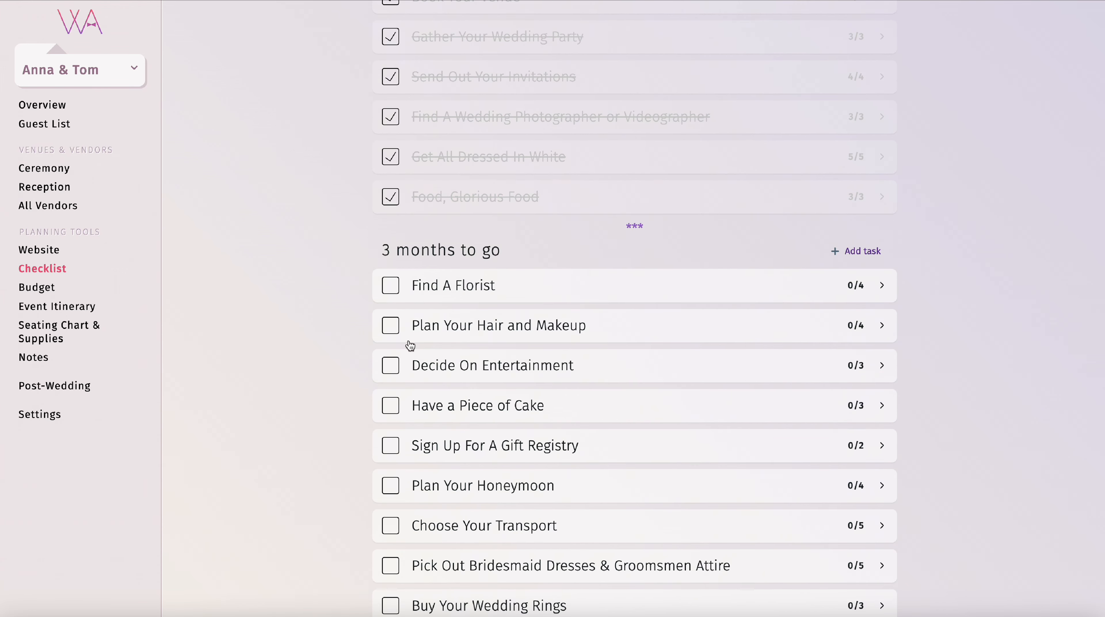
click(390, 285)
click(390, 326)
click(390, 366)
click(391, 405)
click(390, 445)
click(391, 486)
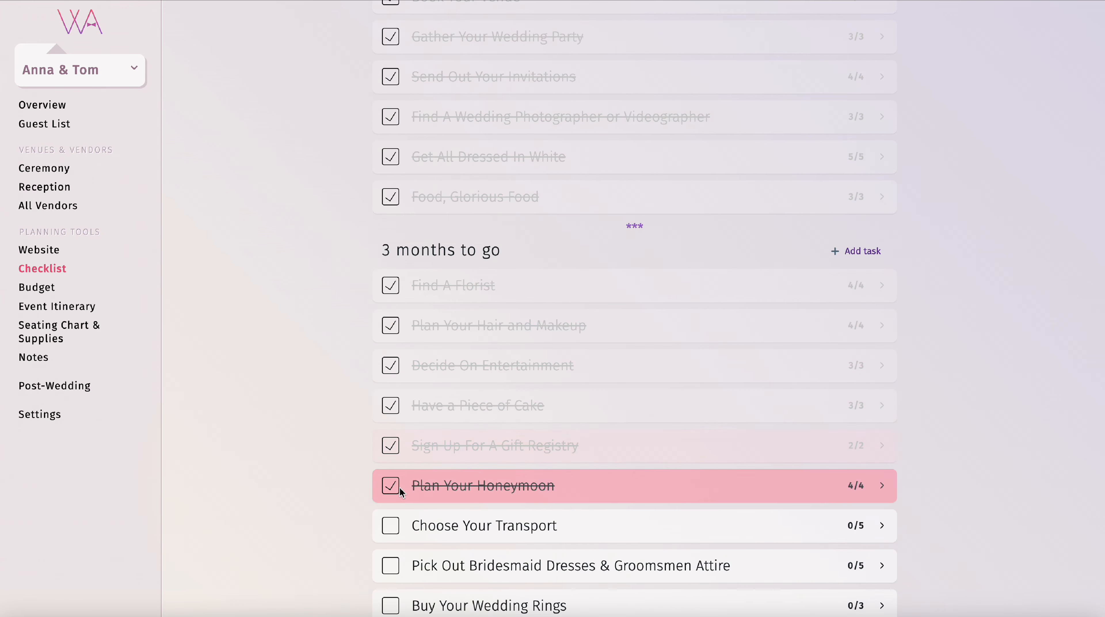
click(391, 526)
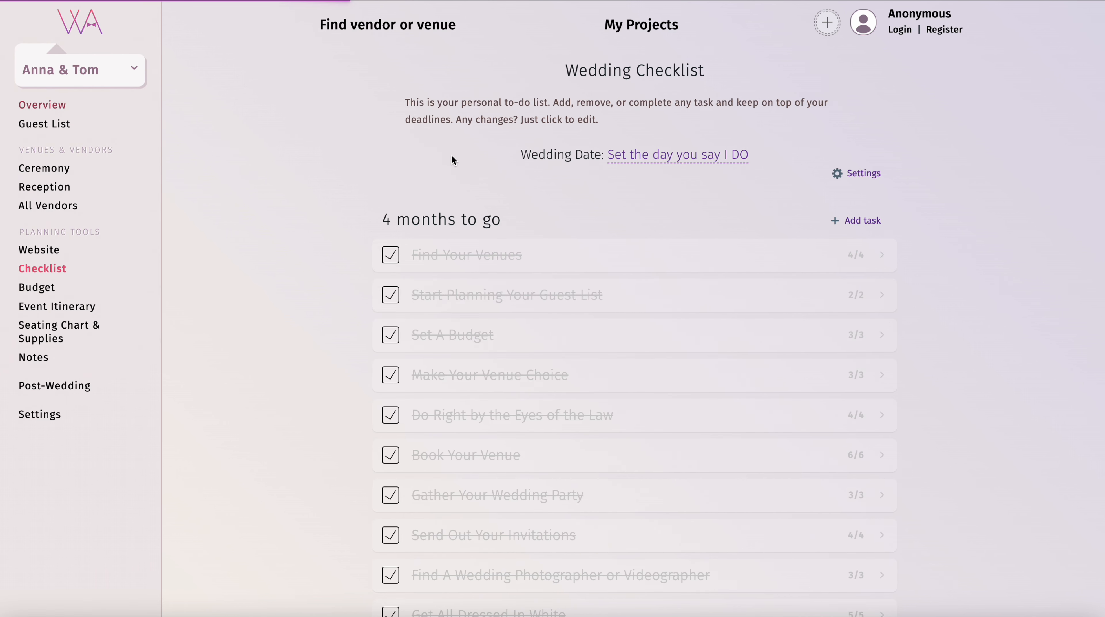
Step: Examine the project overview's Guests section, checking individual guests' RSVP status and the headcount on the bride's and groom's sides
scroll(459, 172, down, 9)
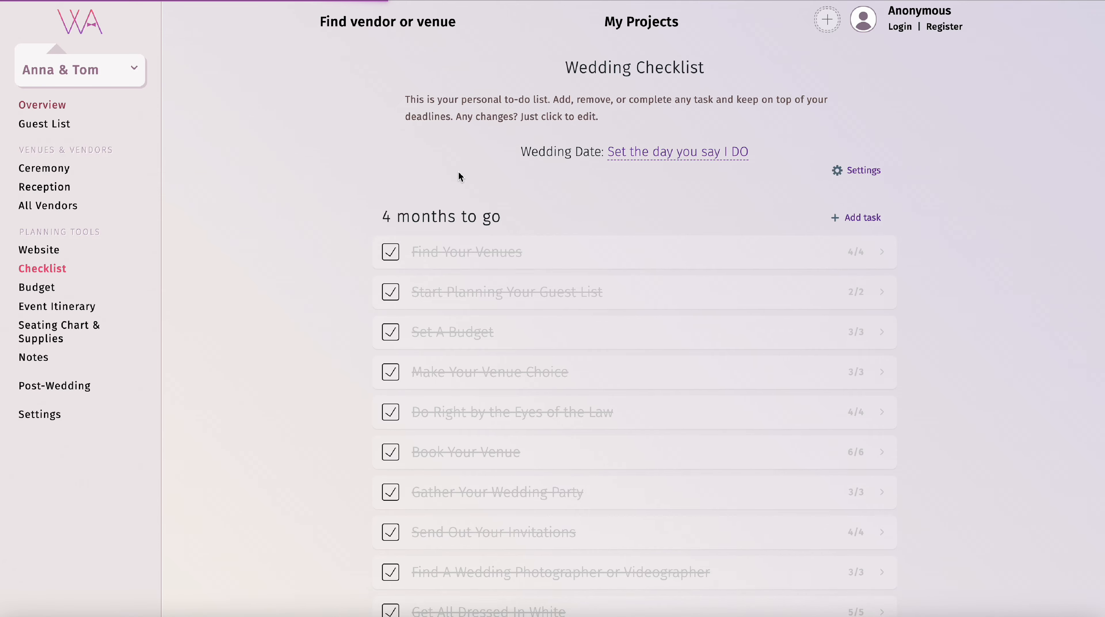
scroll(459, 172, down, 1)
scroll(459, 172, down, 5)
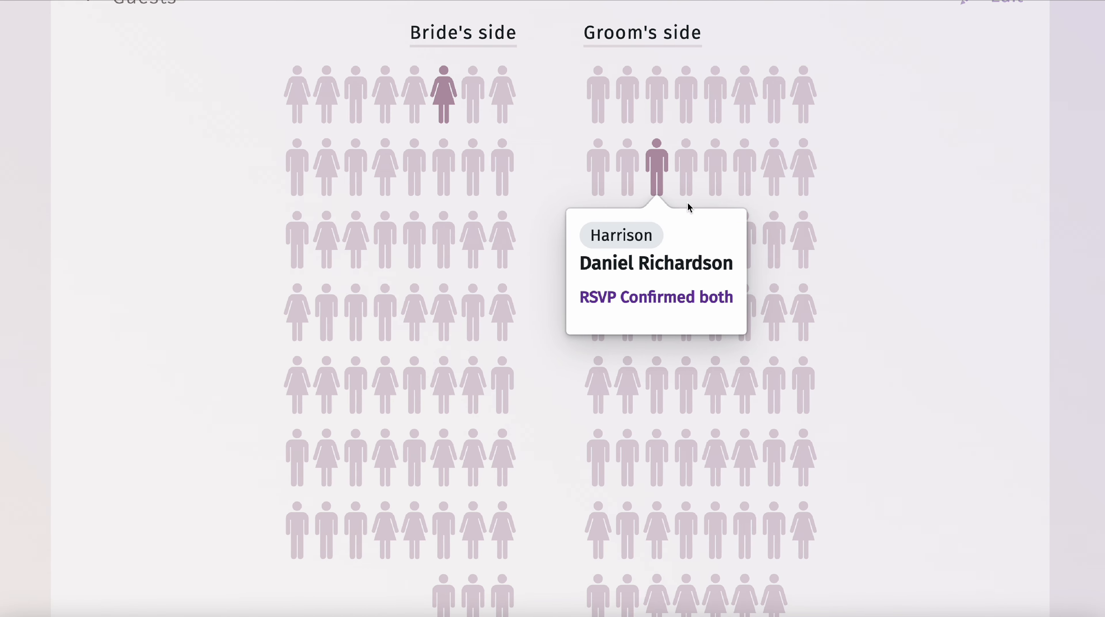
scroll(817, 234, down, 4)
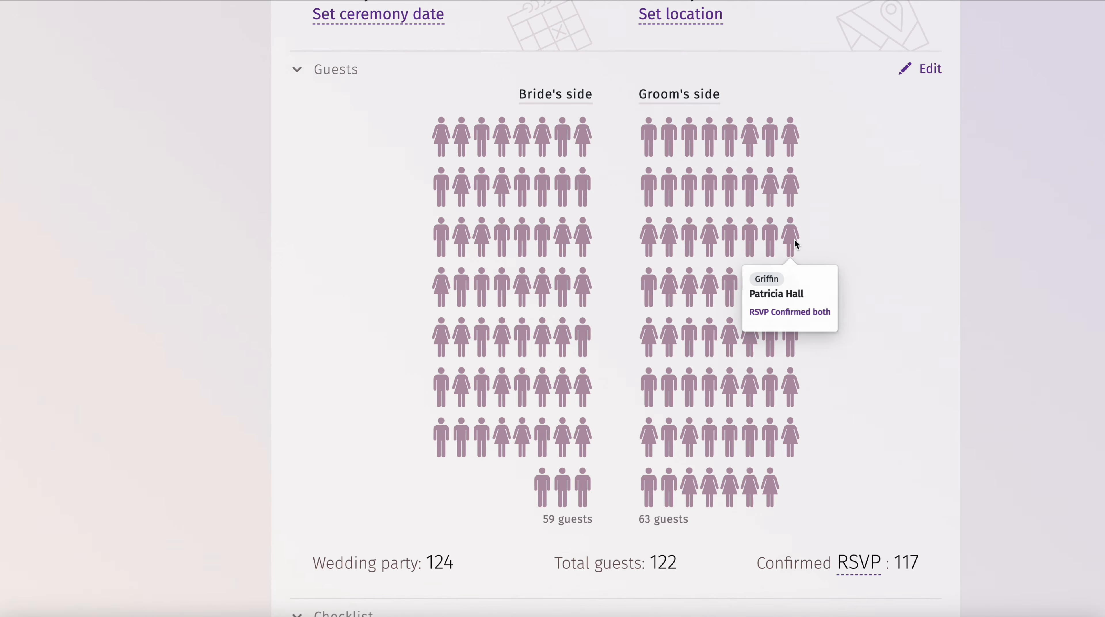
scroll(795, 241, up, 2)
mouse_move(721, 214)
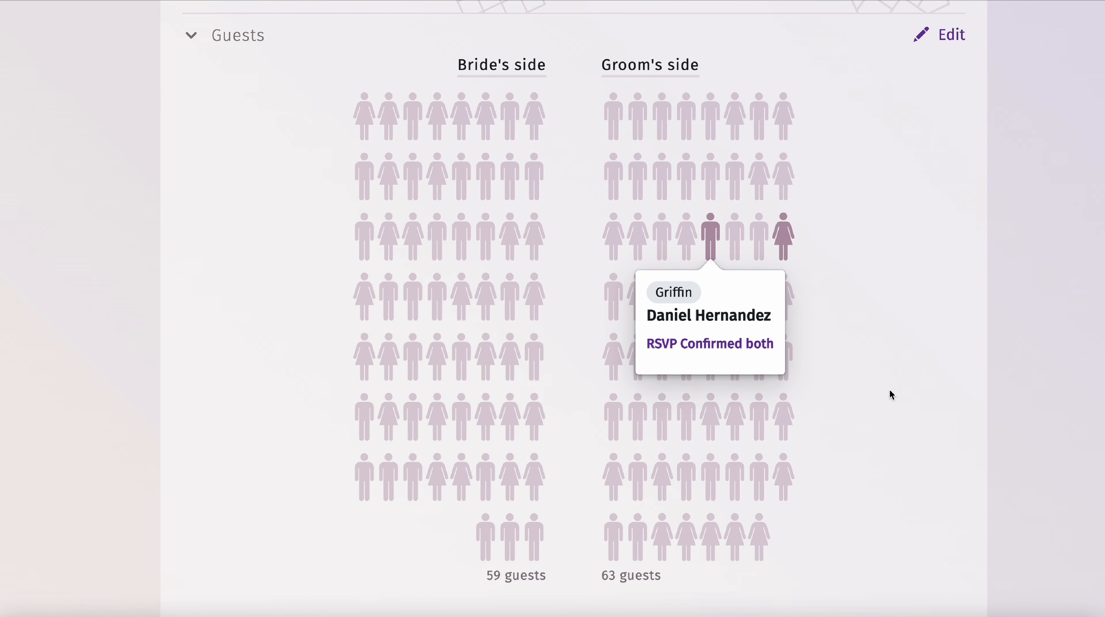
scroll(900, 338, down, 2)
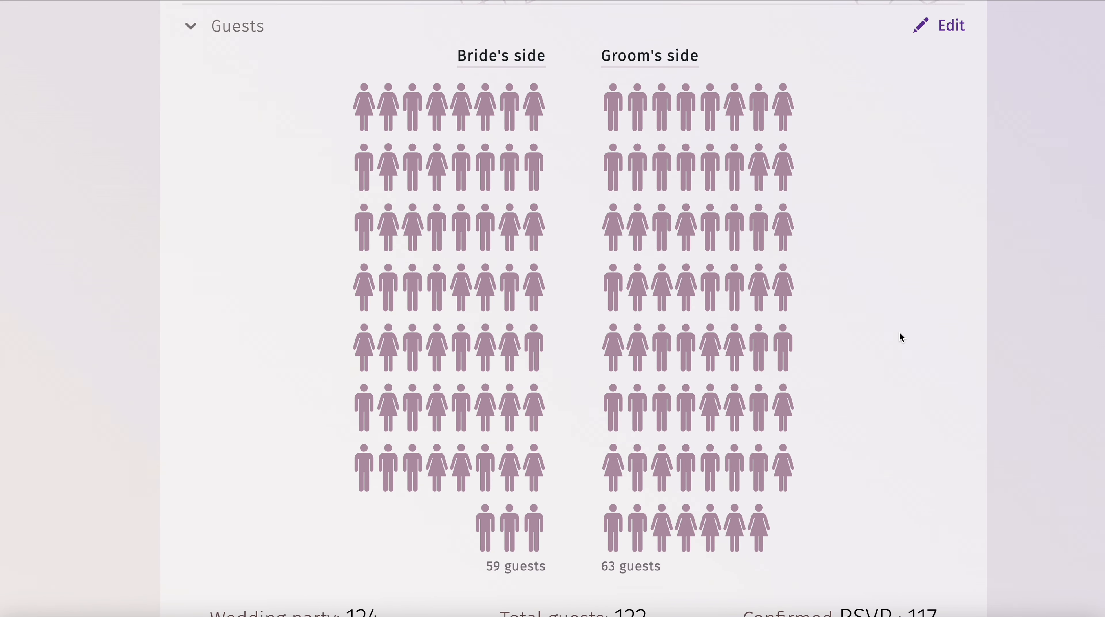